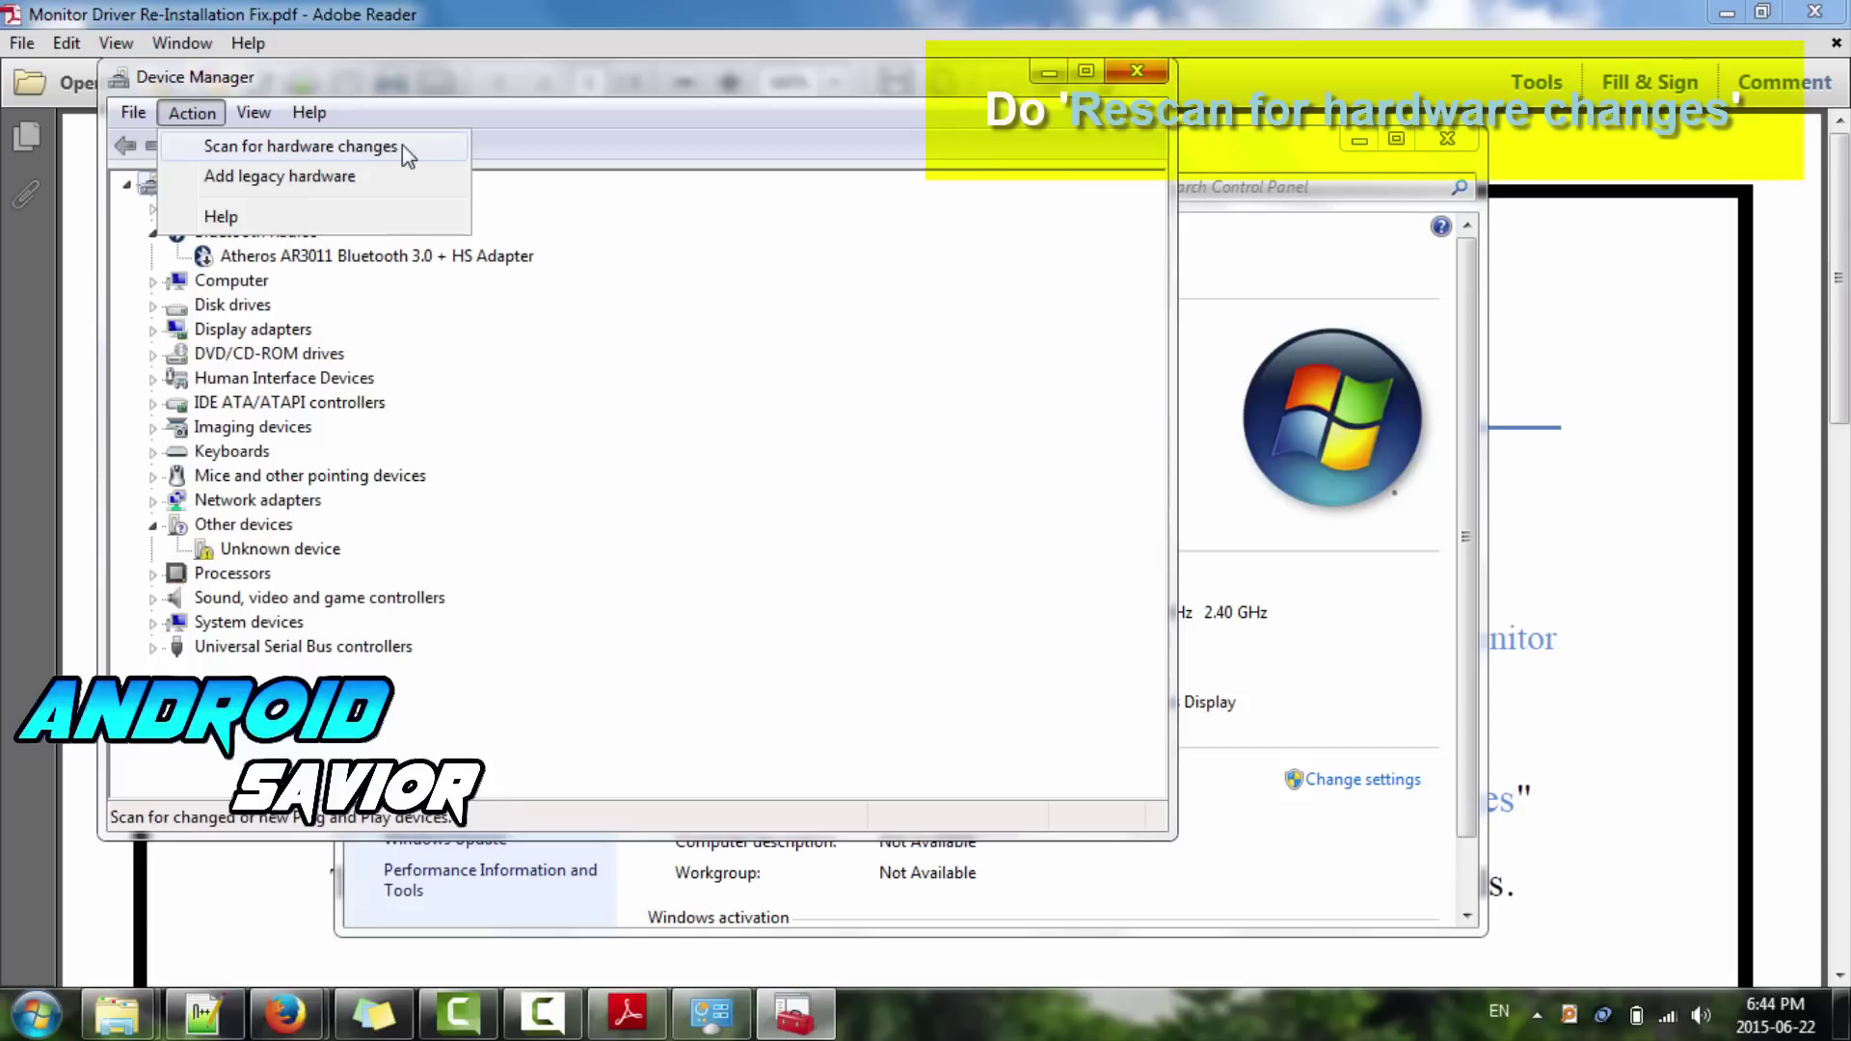
- Scan the computer for hardware changes in Device Manager
{"action": "left_click", "coordinate": [371, 147]}
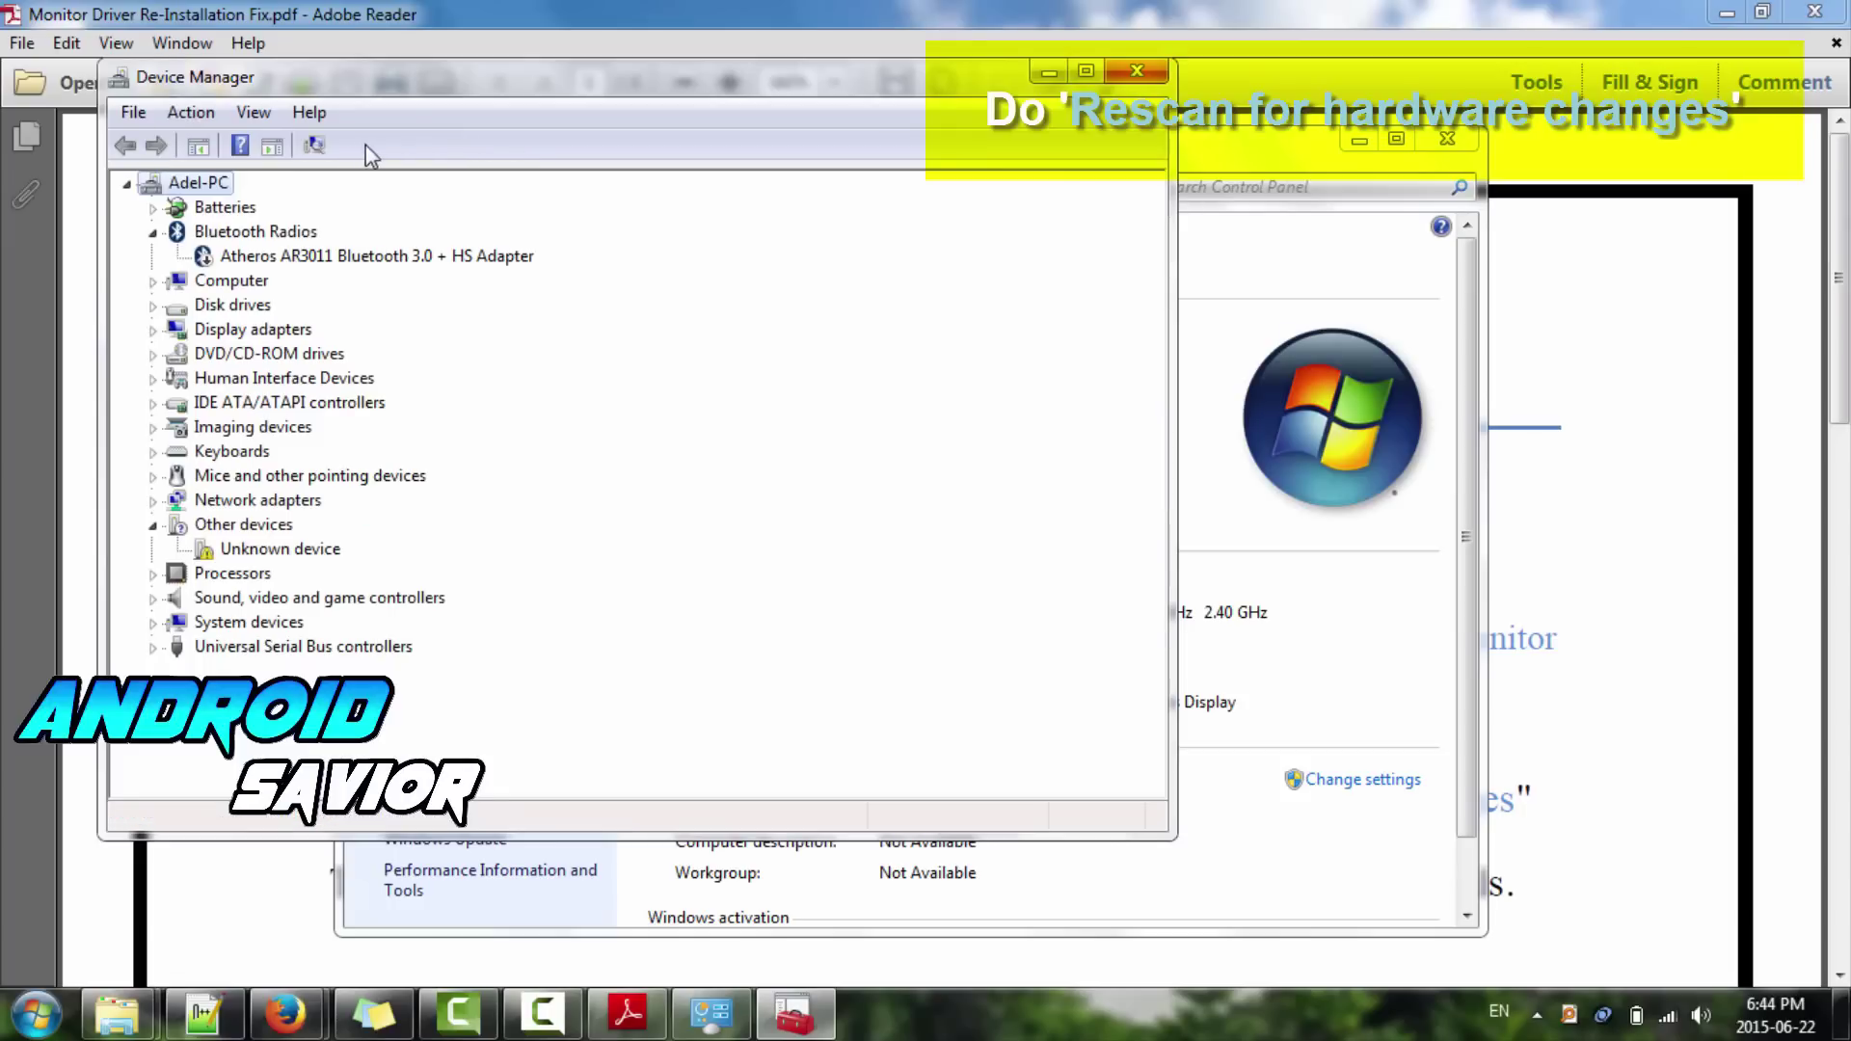
{"action": "left_click", "coordinate": [310, 146]}
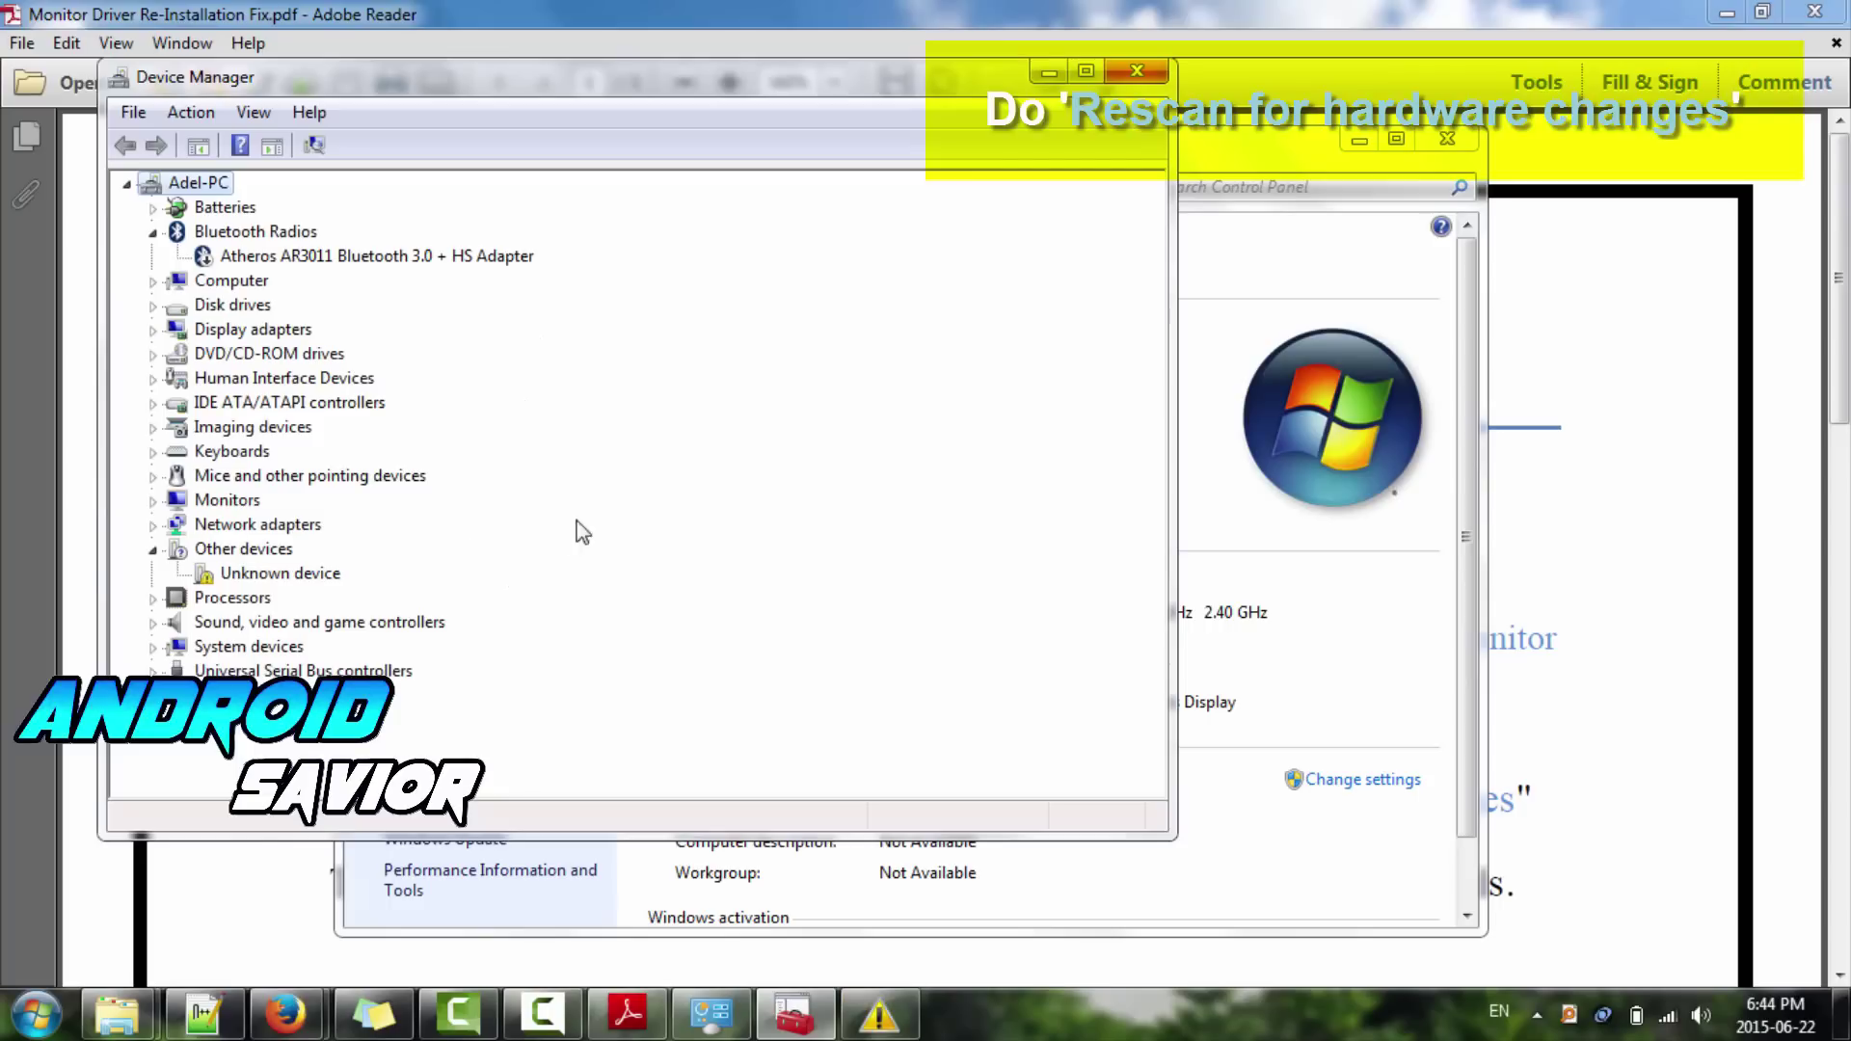
- Test the screen brightness control by raising and lowering the brightness, and show the desktop
{"action": "key", "text": "XF86MonBrightnessUp"}
{"action": "key", "text": "XF86MonBrightnessDown"}
{"action": "key", "text": "XF86MonBrightnessDown"}
{"action": "key", "text": "XF86MonBrightnessDown"}
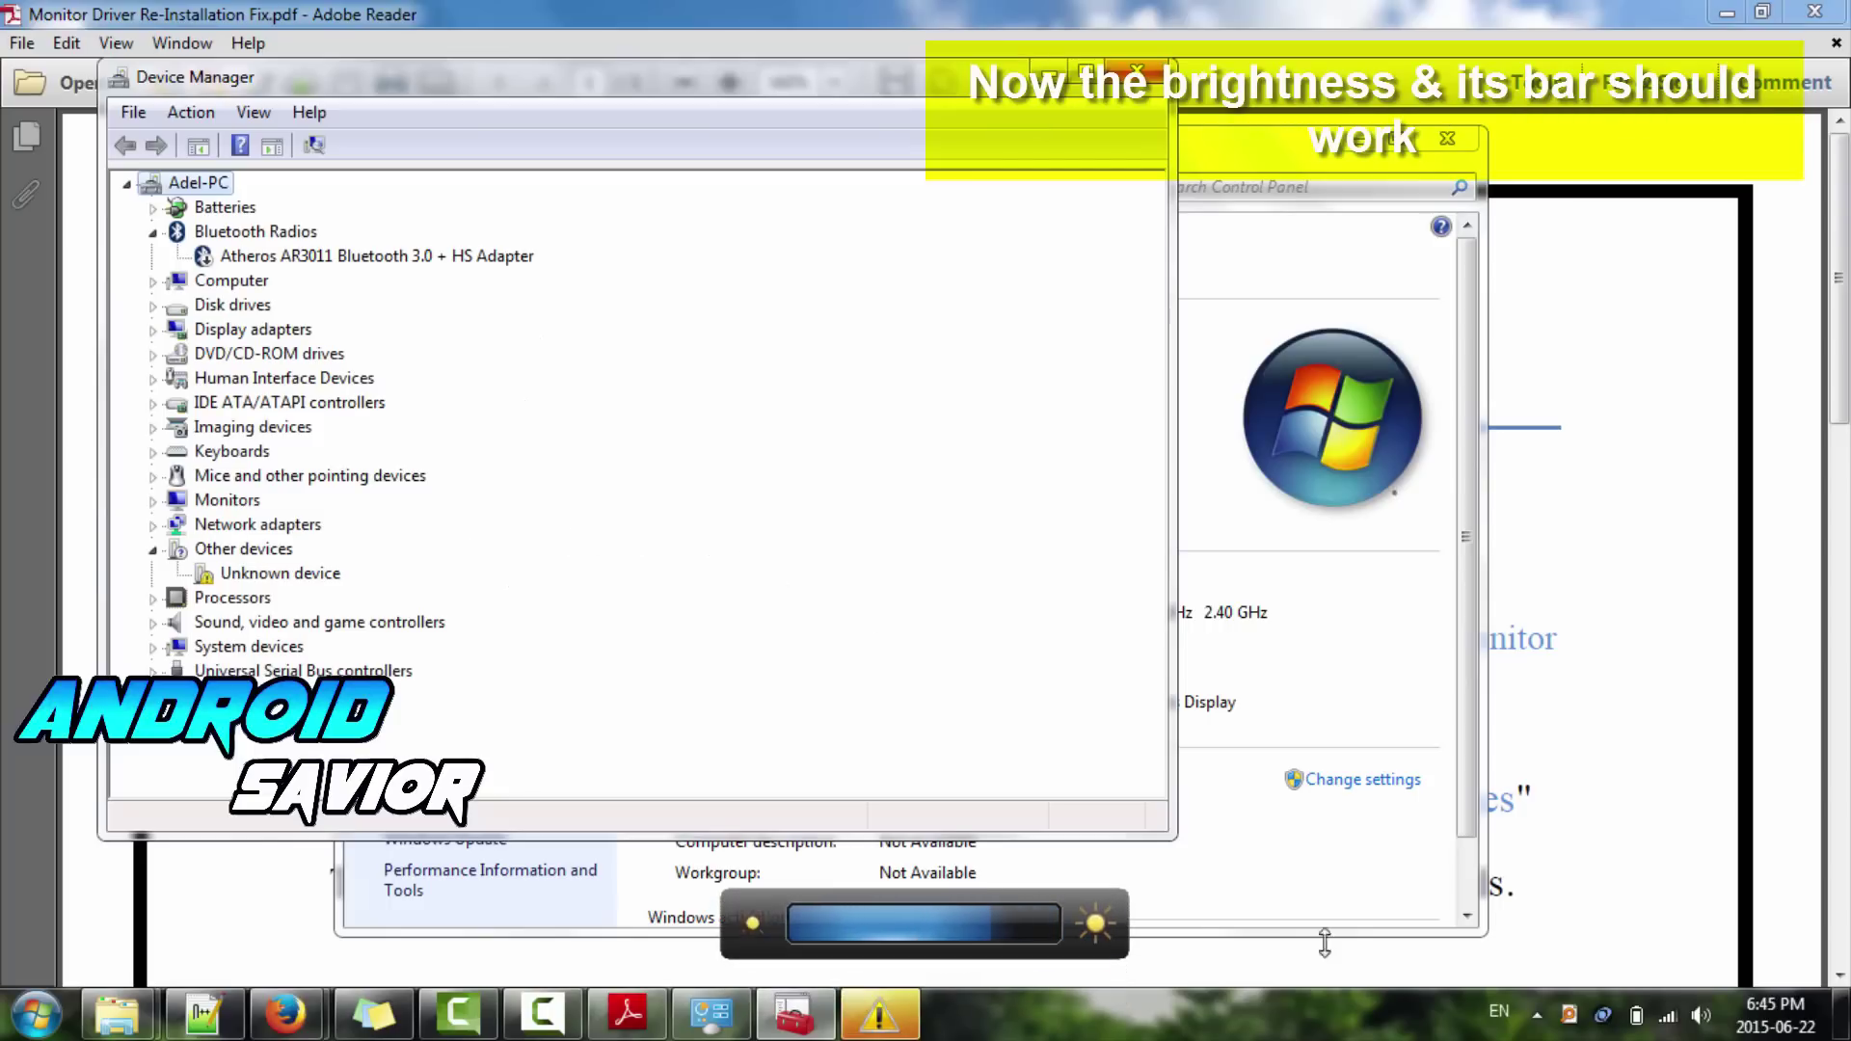
{"action": "left_click", "coordinate": [1837, 1012]}
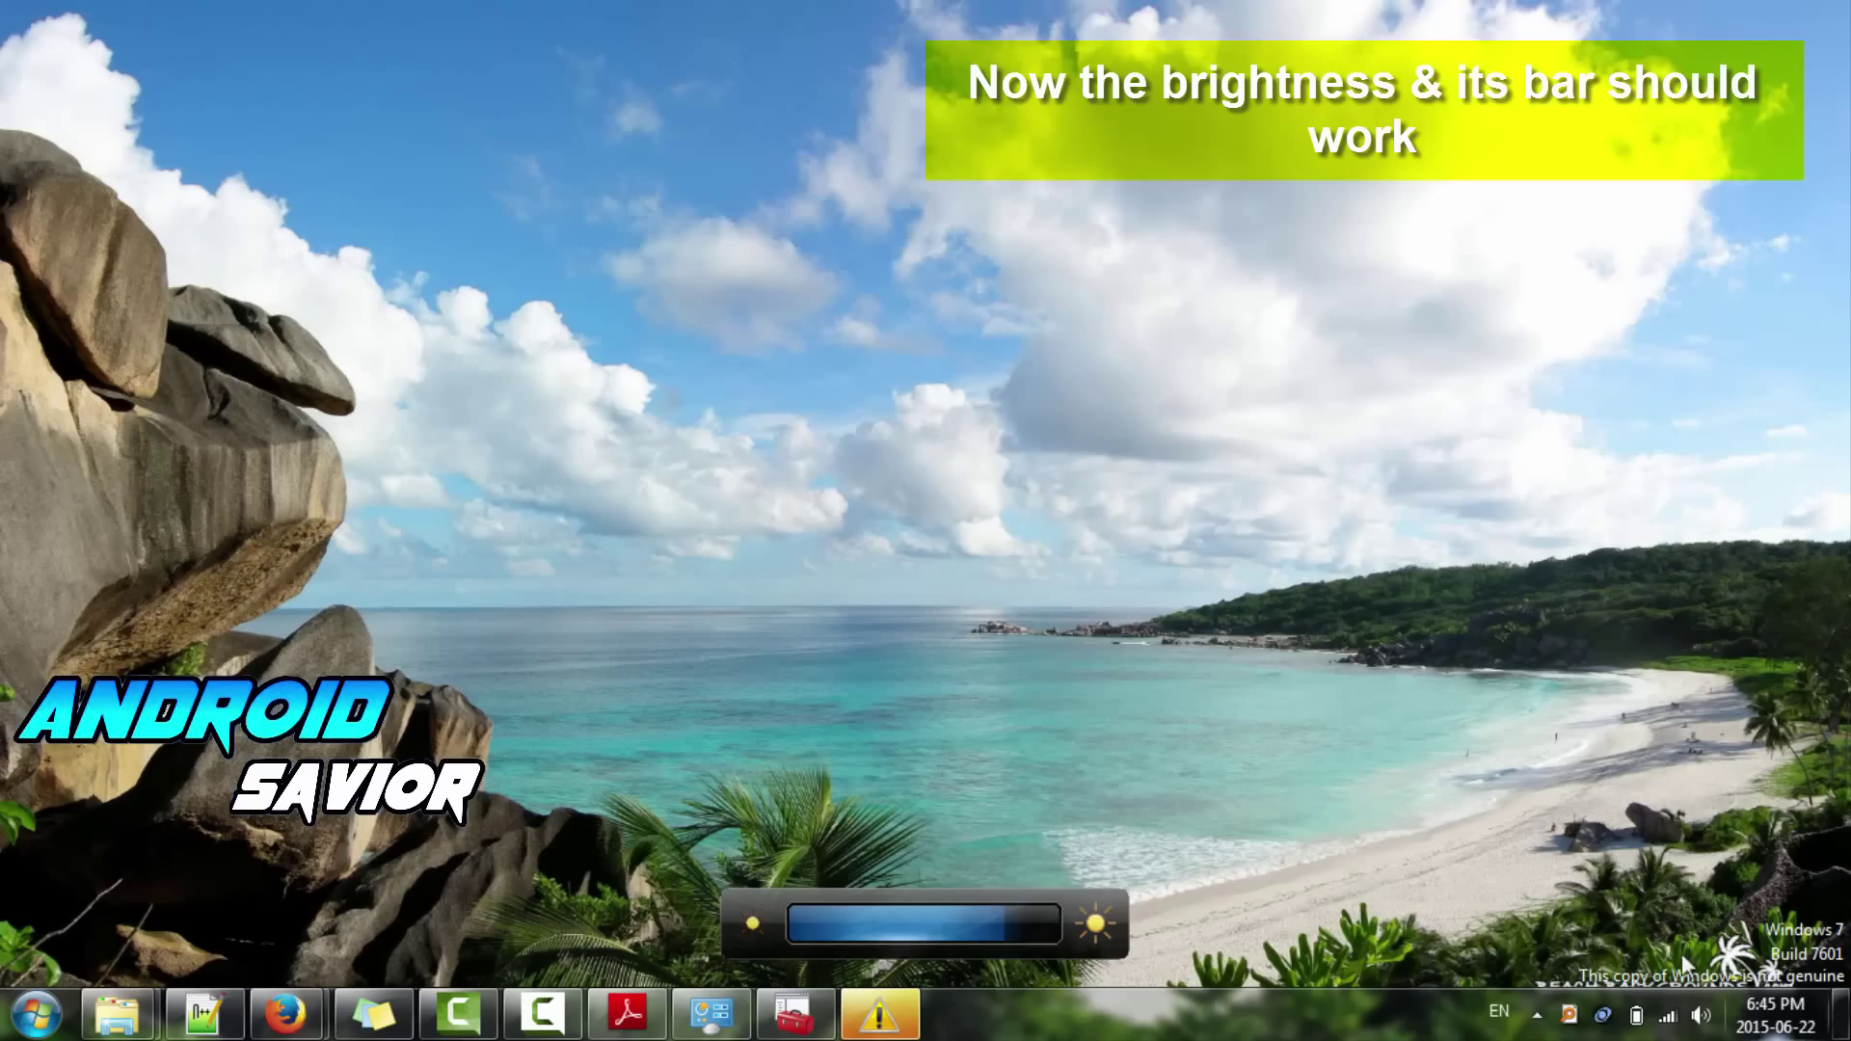
{"action": "left_click", "coordinate": [879, 1014]}
{"action": "right_click", "coordinate": [879, 1014]}
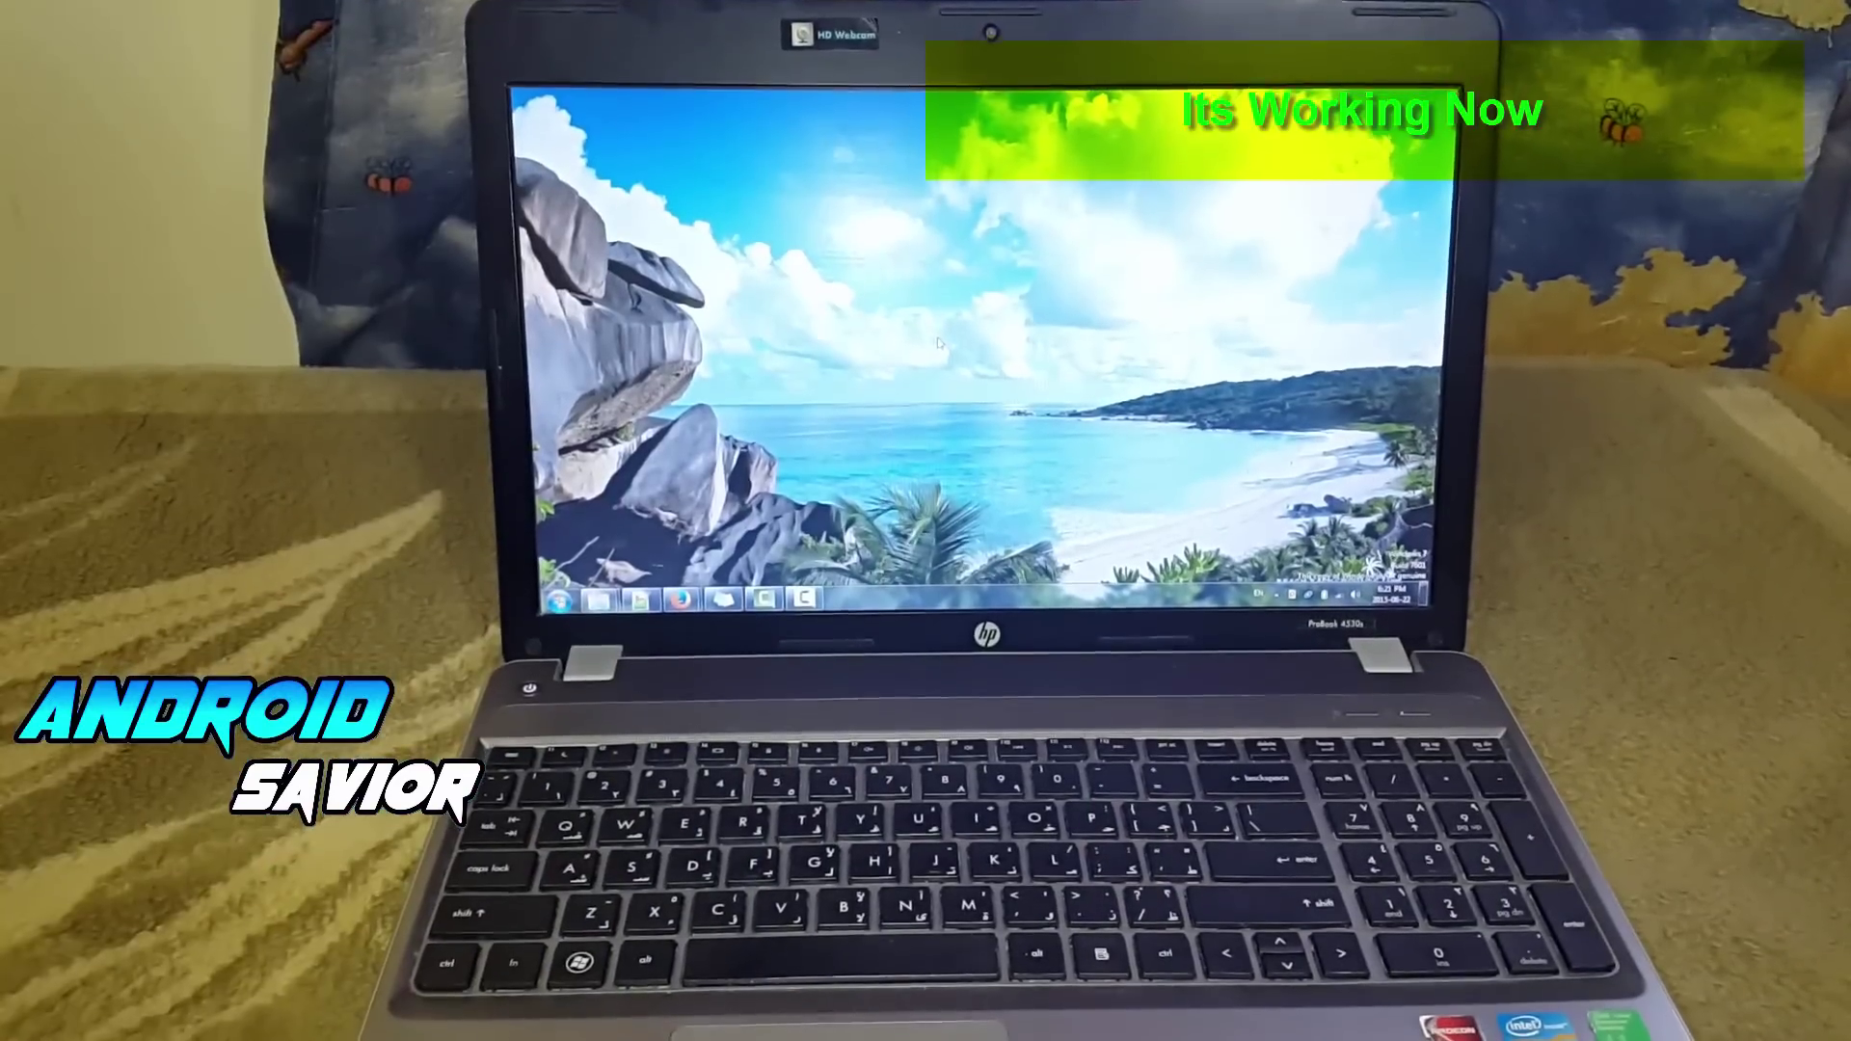
{"action": "key", "text": "XF86MonBrightnessDown"}
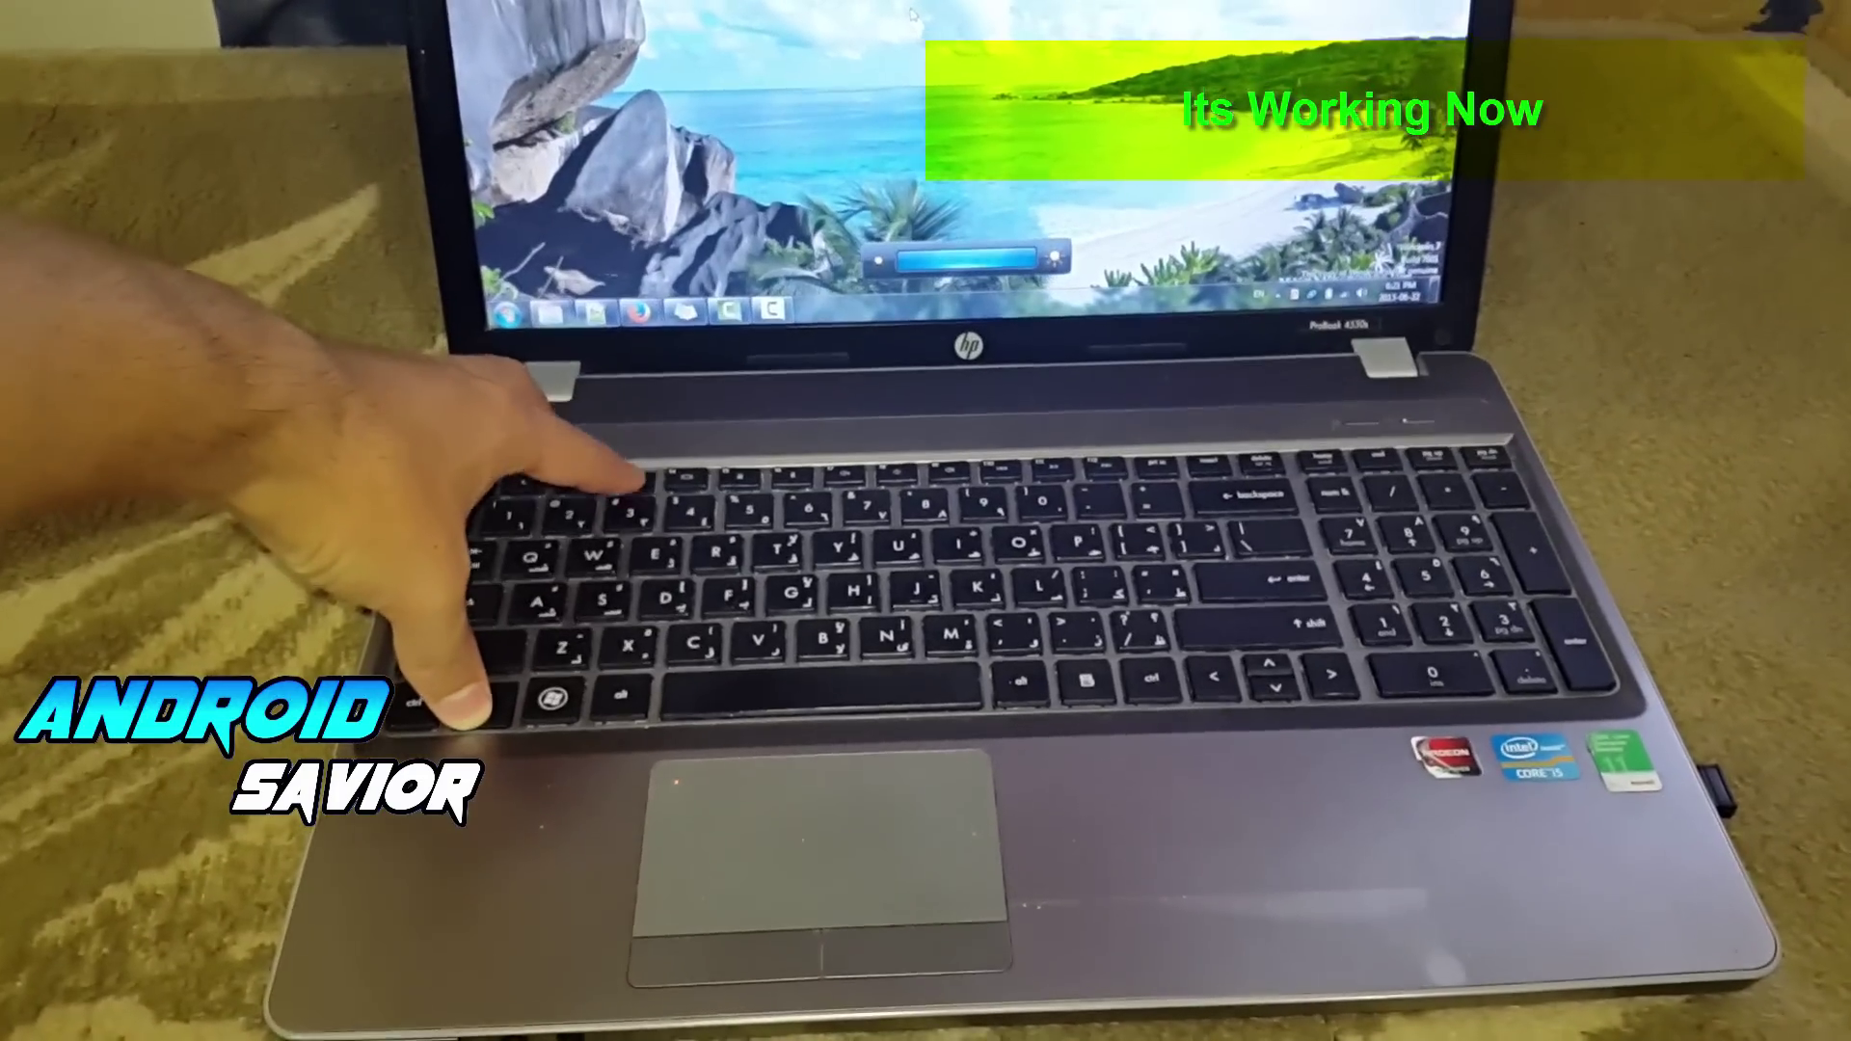
{"action": "key", "text": "XF86MonBrightnessDown"}
{"action": "key", "text": "XF86MonBrightnessDown"}
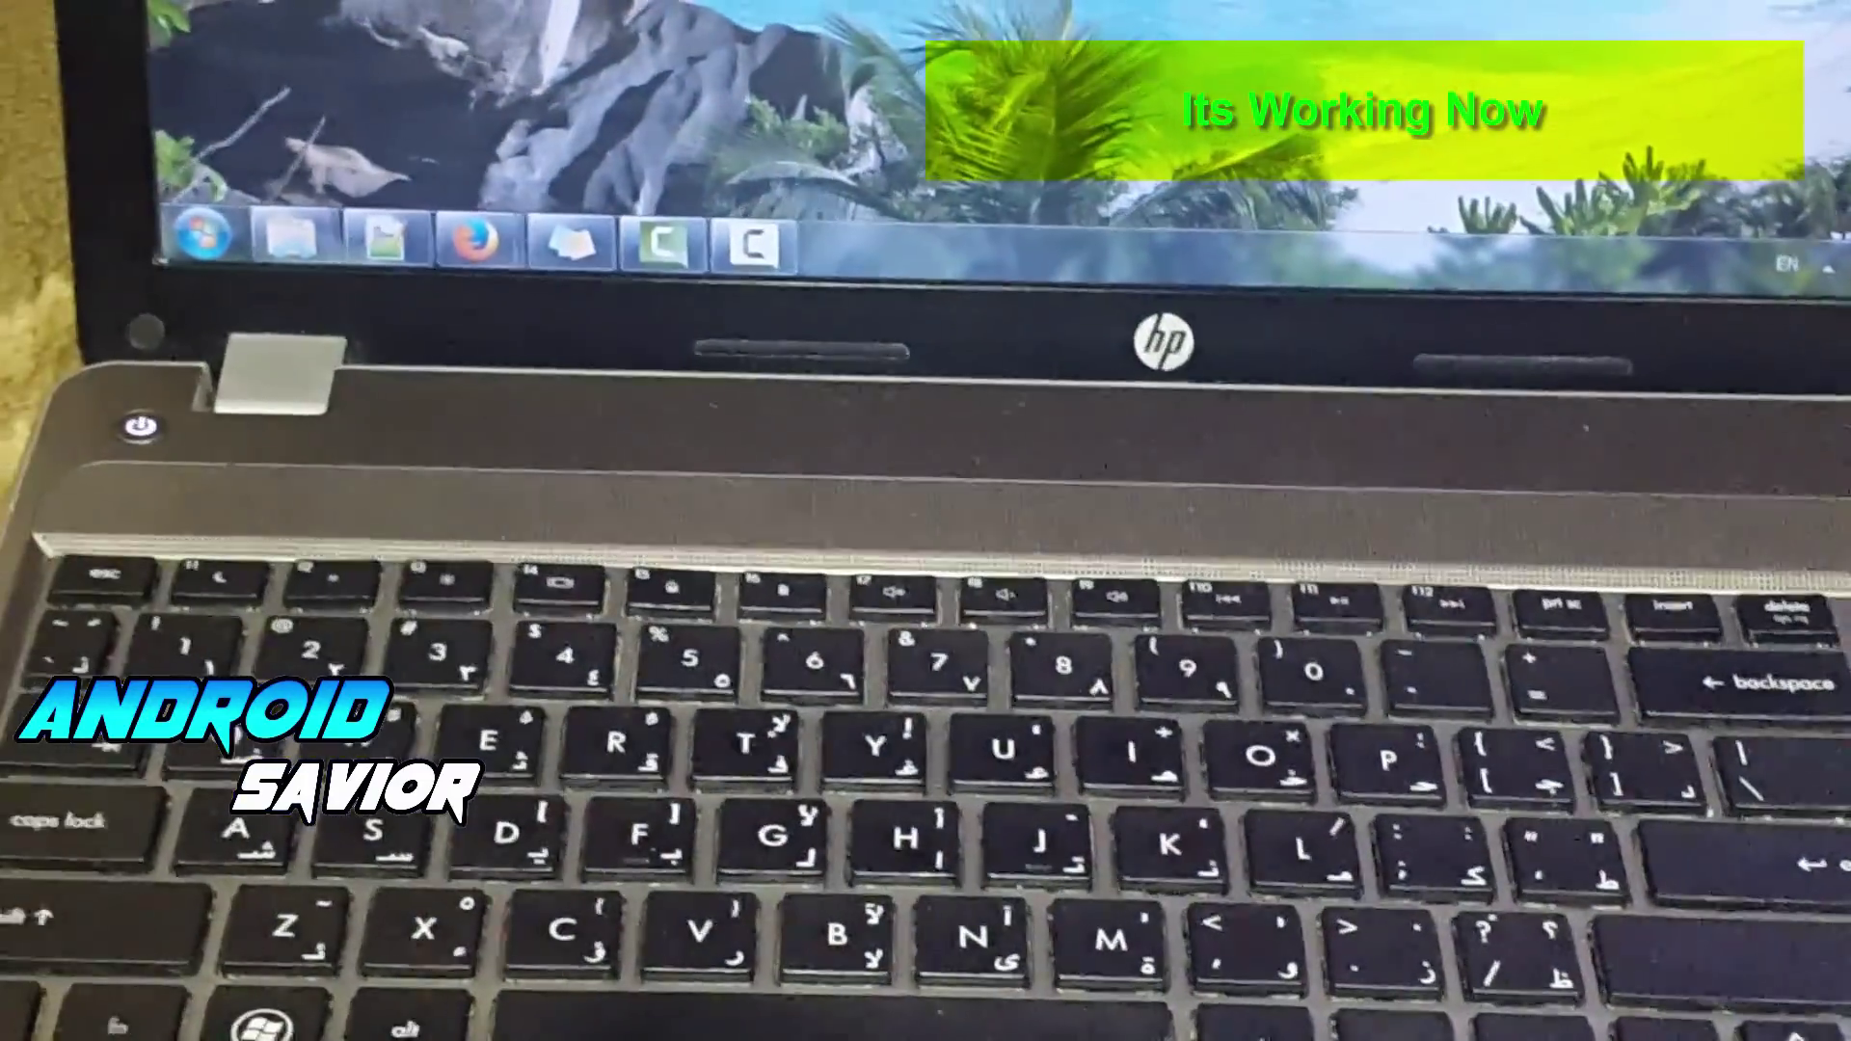
{"action": "key", "text": "XF86MonBrightnessUp"}
{"action": "key", "text": "XF86MonBrightnessUp"}
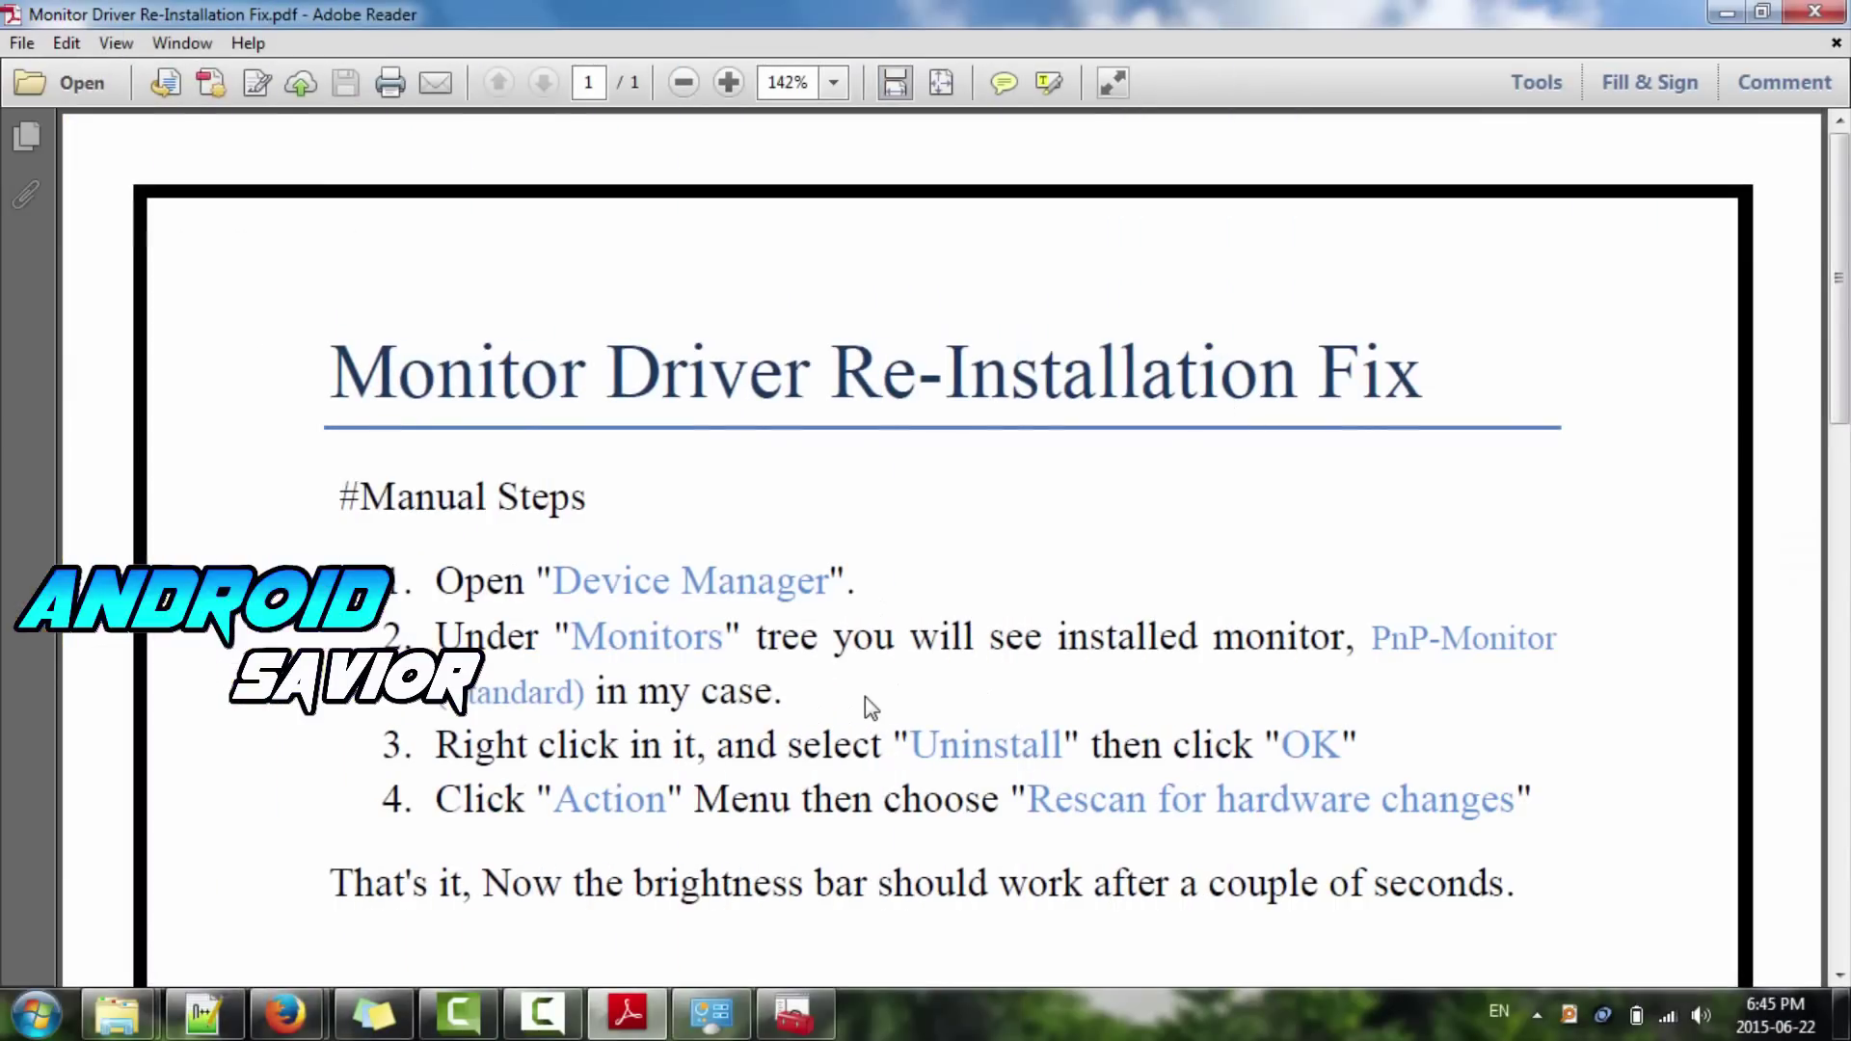
- Read the note on automating the fix at the end of the Monitor Driver Re-Installation Fix PDF and close the document
{"action": "scroll", "coordinate": [865, 696], "scroll_direction": "down", "scroll_amount": 3}
{"action": "scroll", "coordinate": [538, 785], "scroll_direction": "down", "scroll_amount": 1}
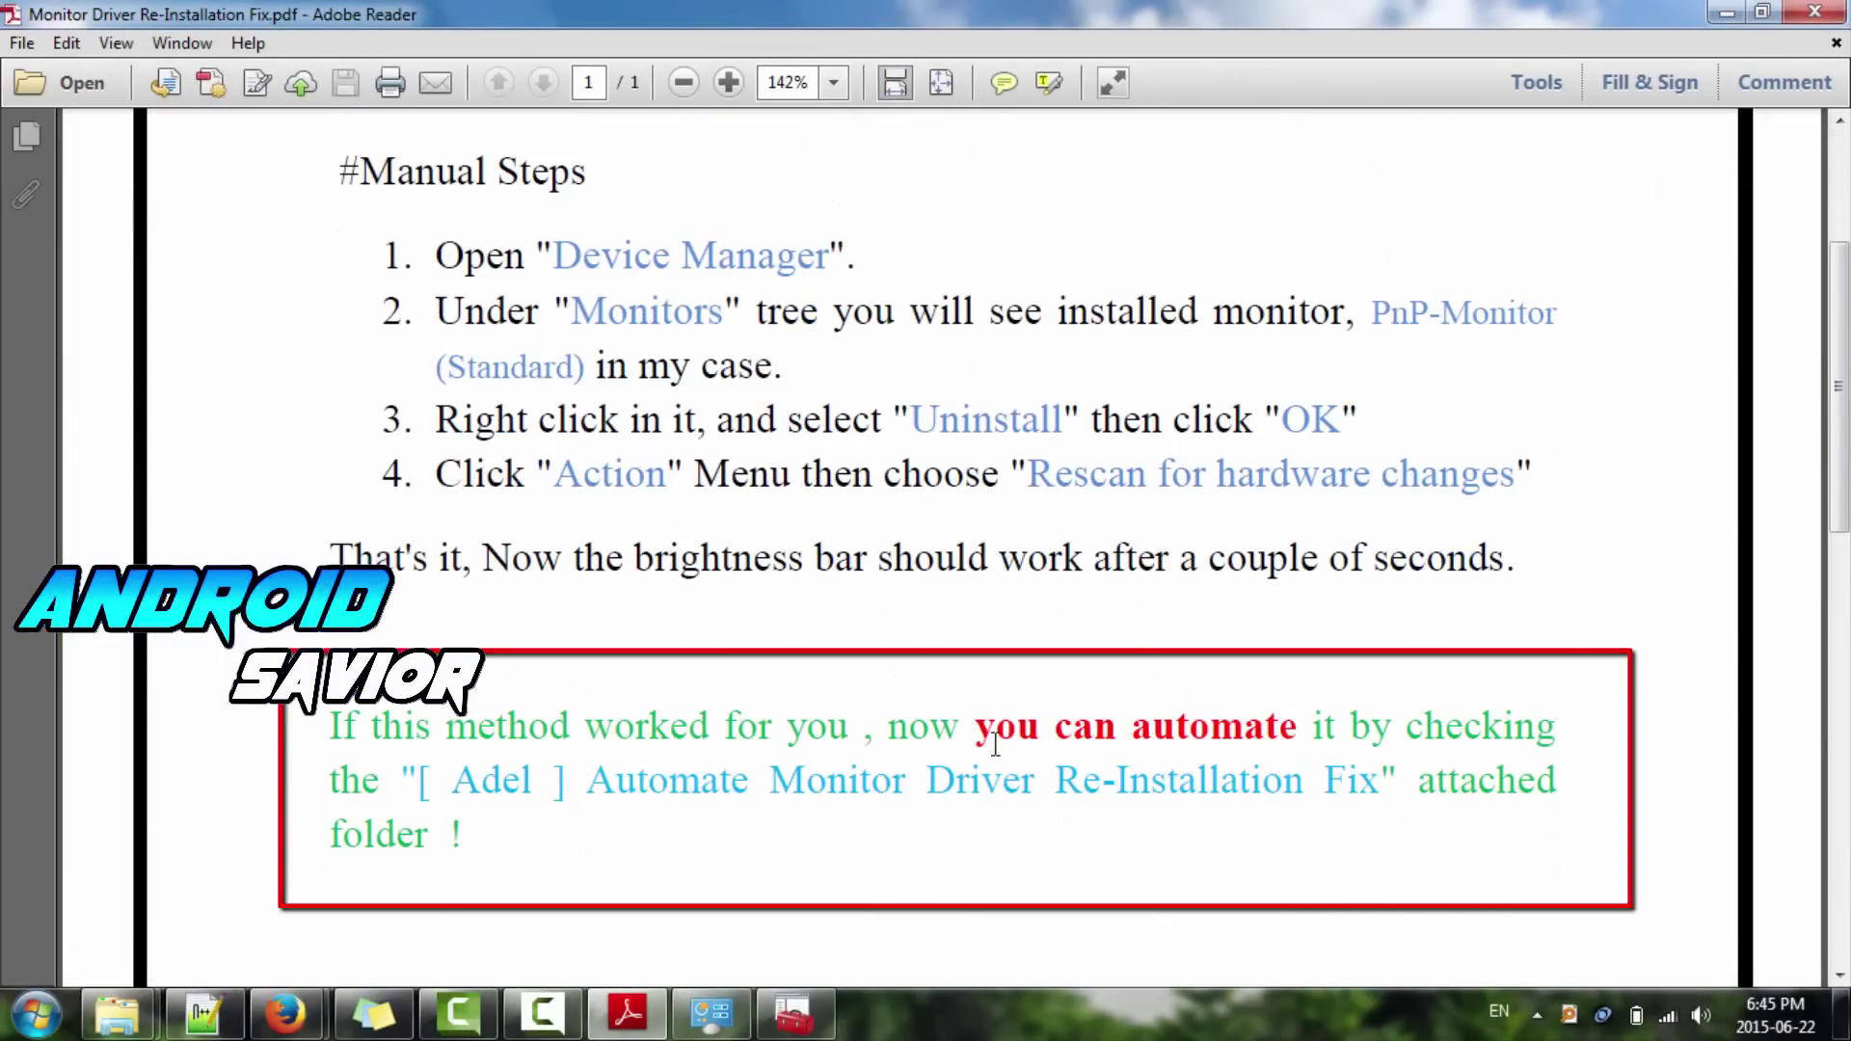
{"action": "left_click_drag", "start_coordinate": [971, 728], "coordinate": [1236, 725]}
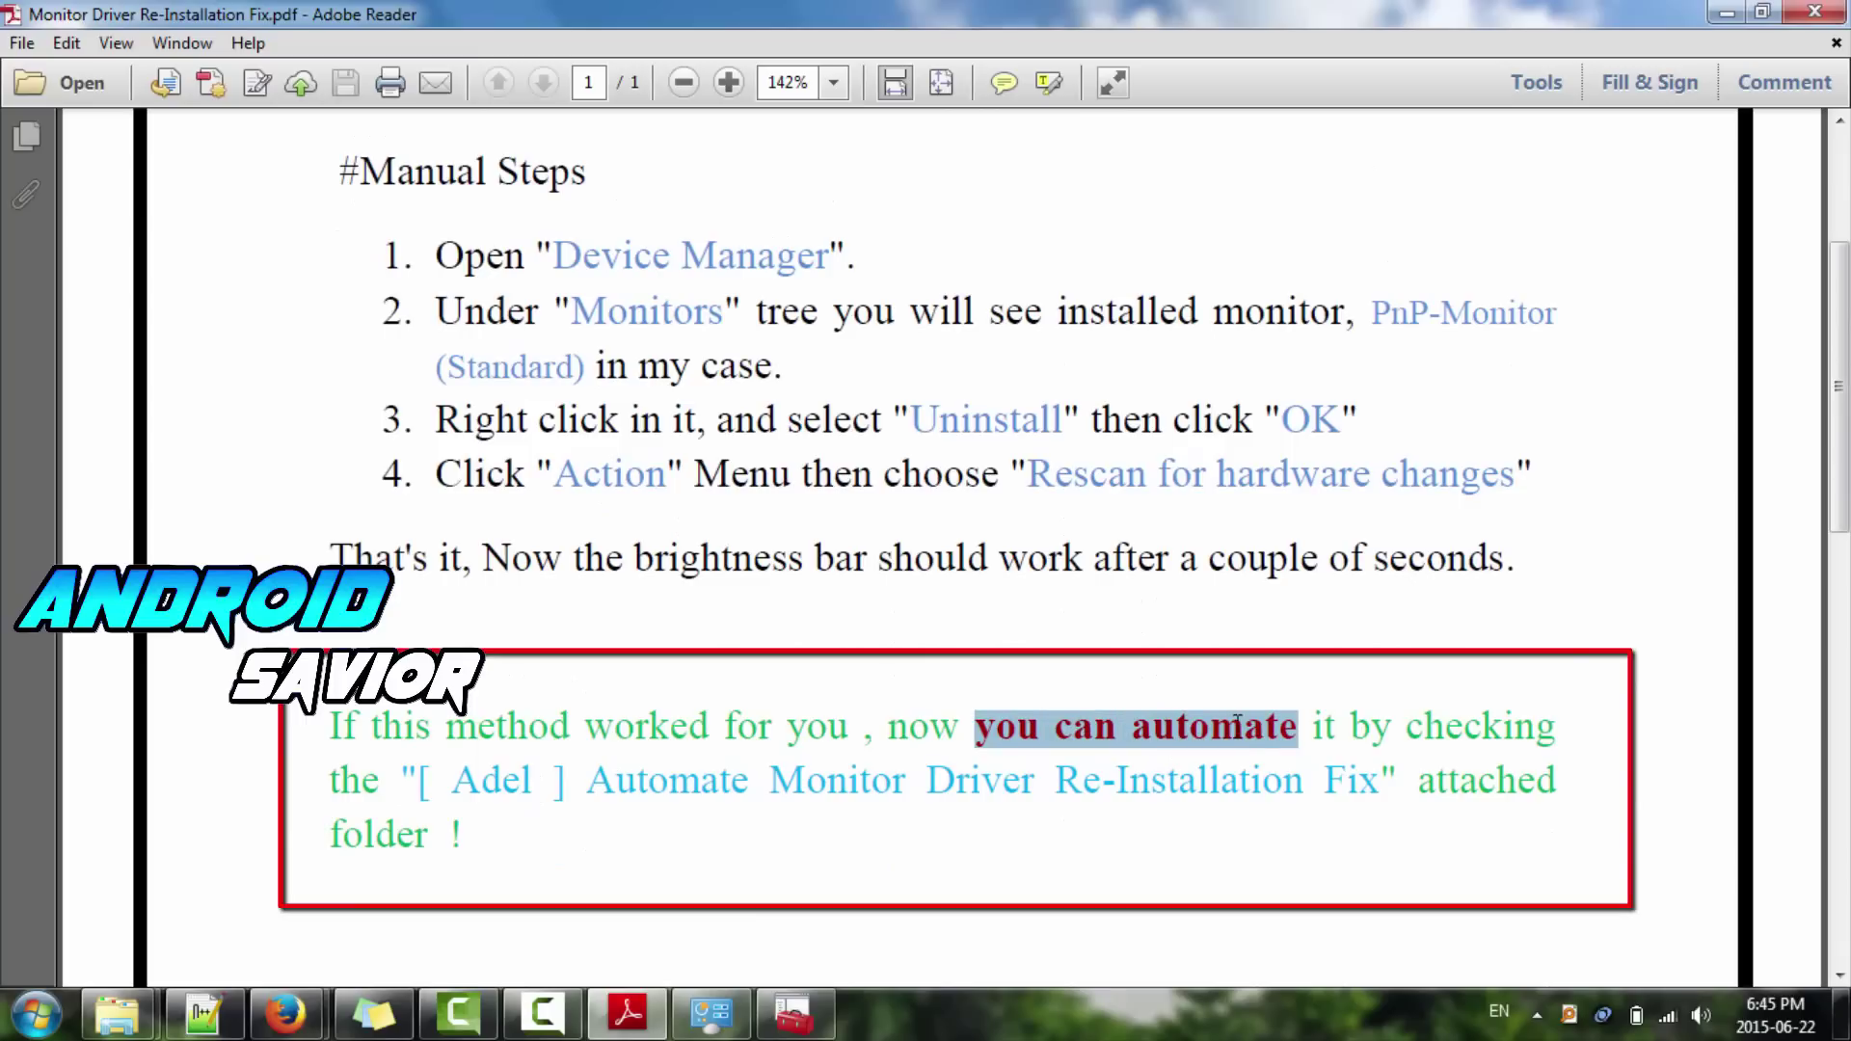
{"action": "left_click", "coordinate": [1256, 744]}
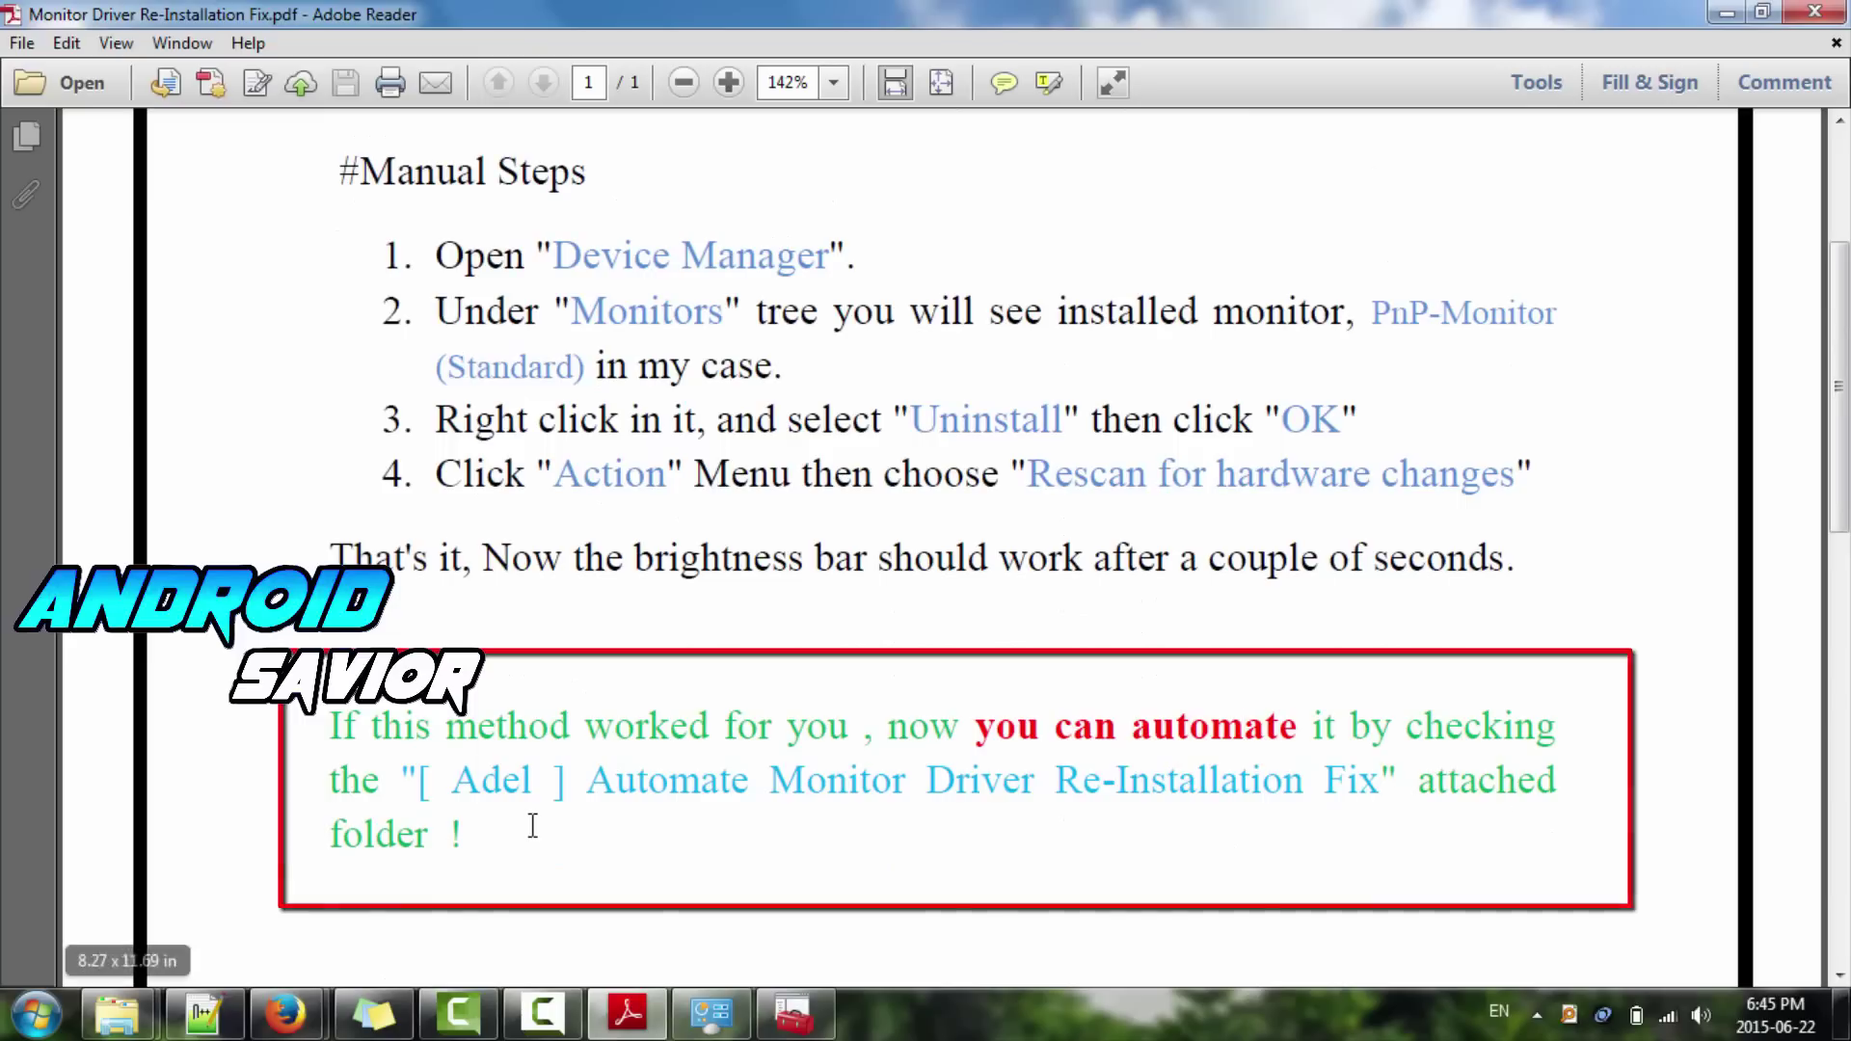
{"action": "left_click", "coordinate": [1812, 14]}
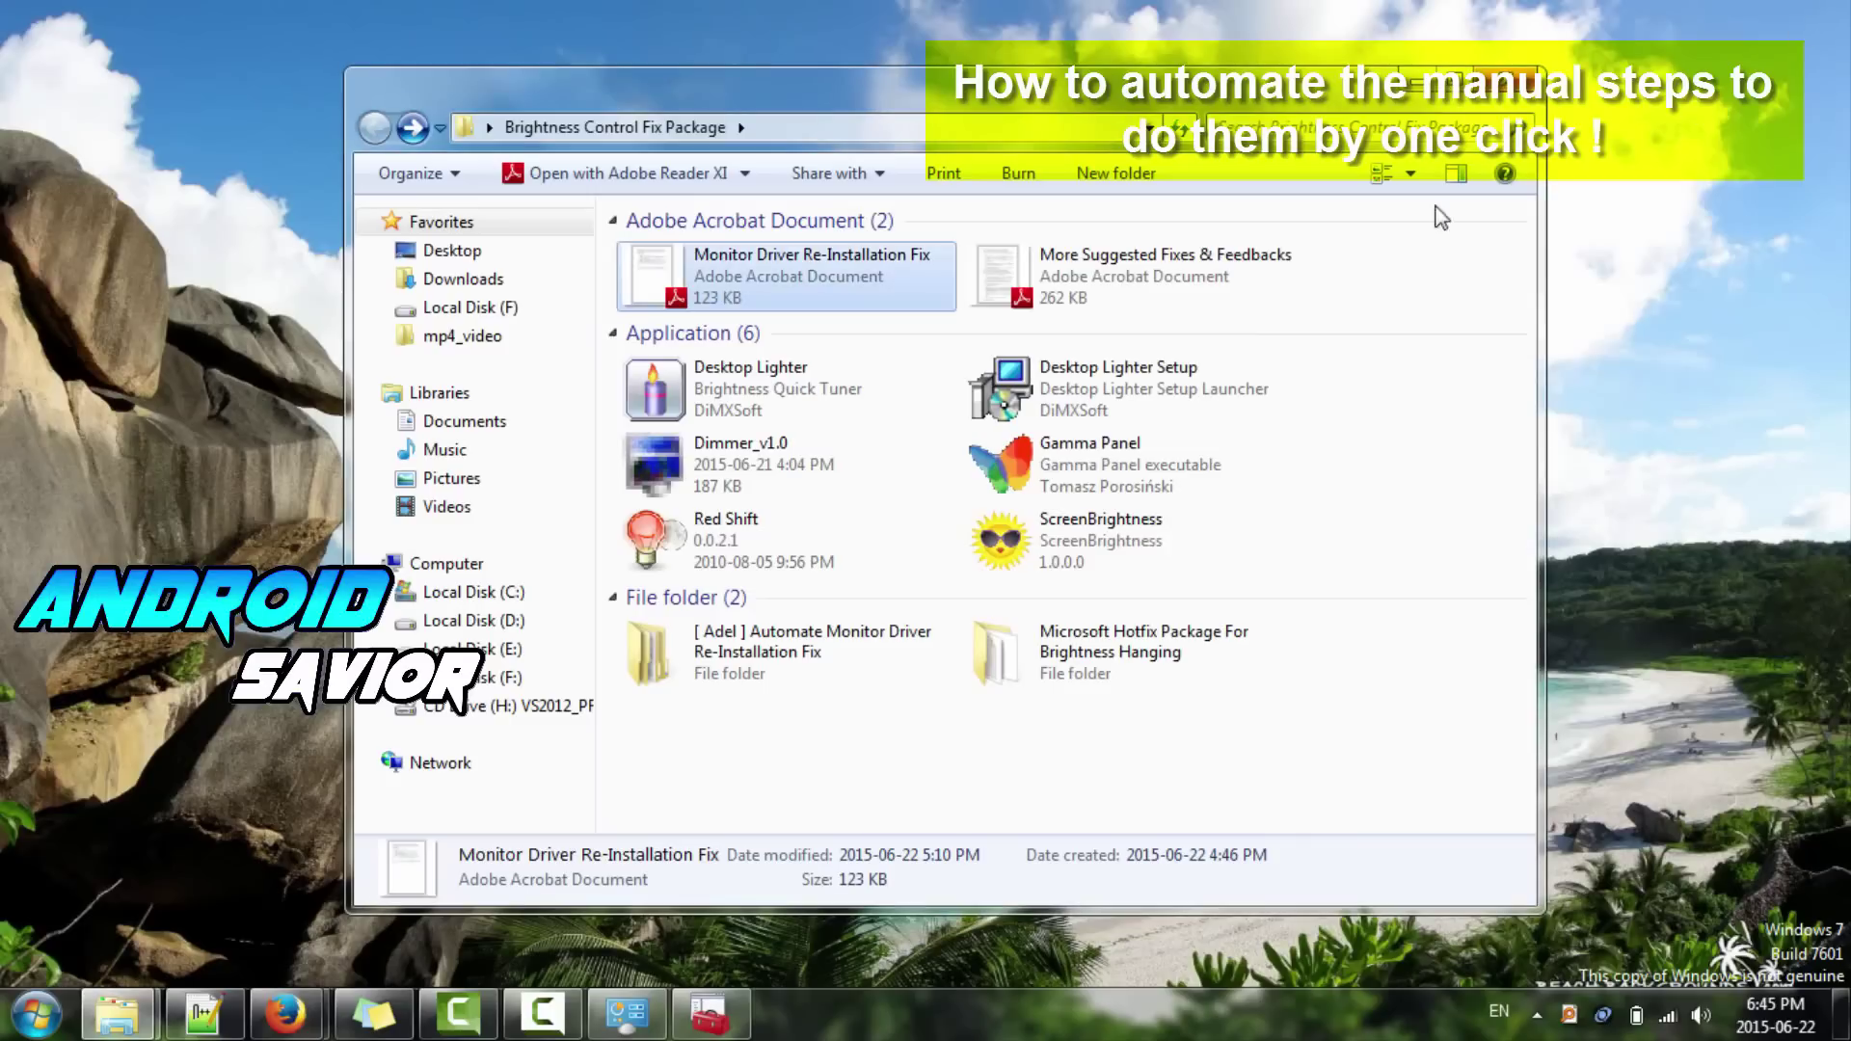
- Open the Automate Monitor Driver Re-Installation Fix folder and select the Screen Brightness x64 folder
{"action": "left_click", "coordinate": [732, 670]}
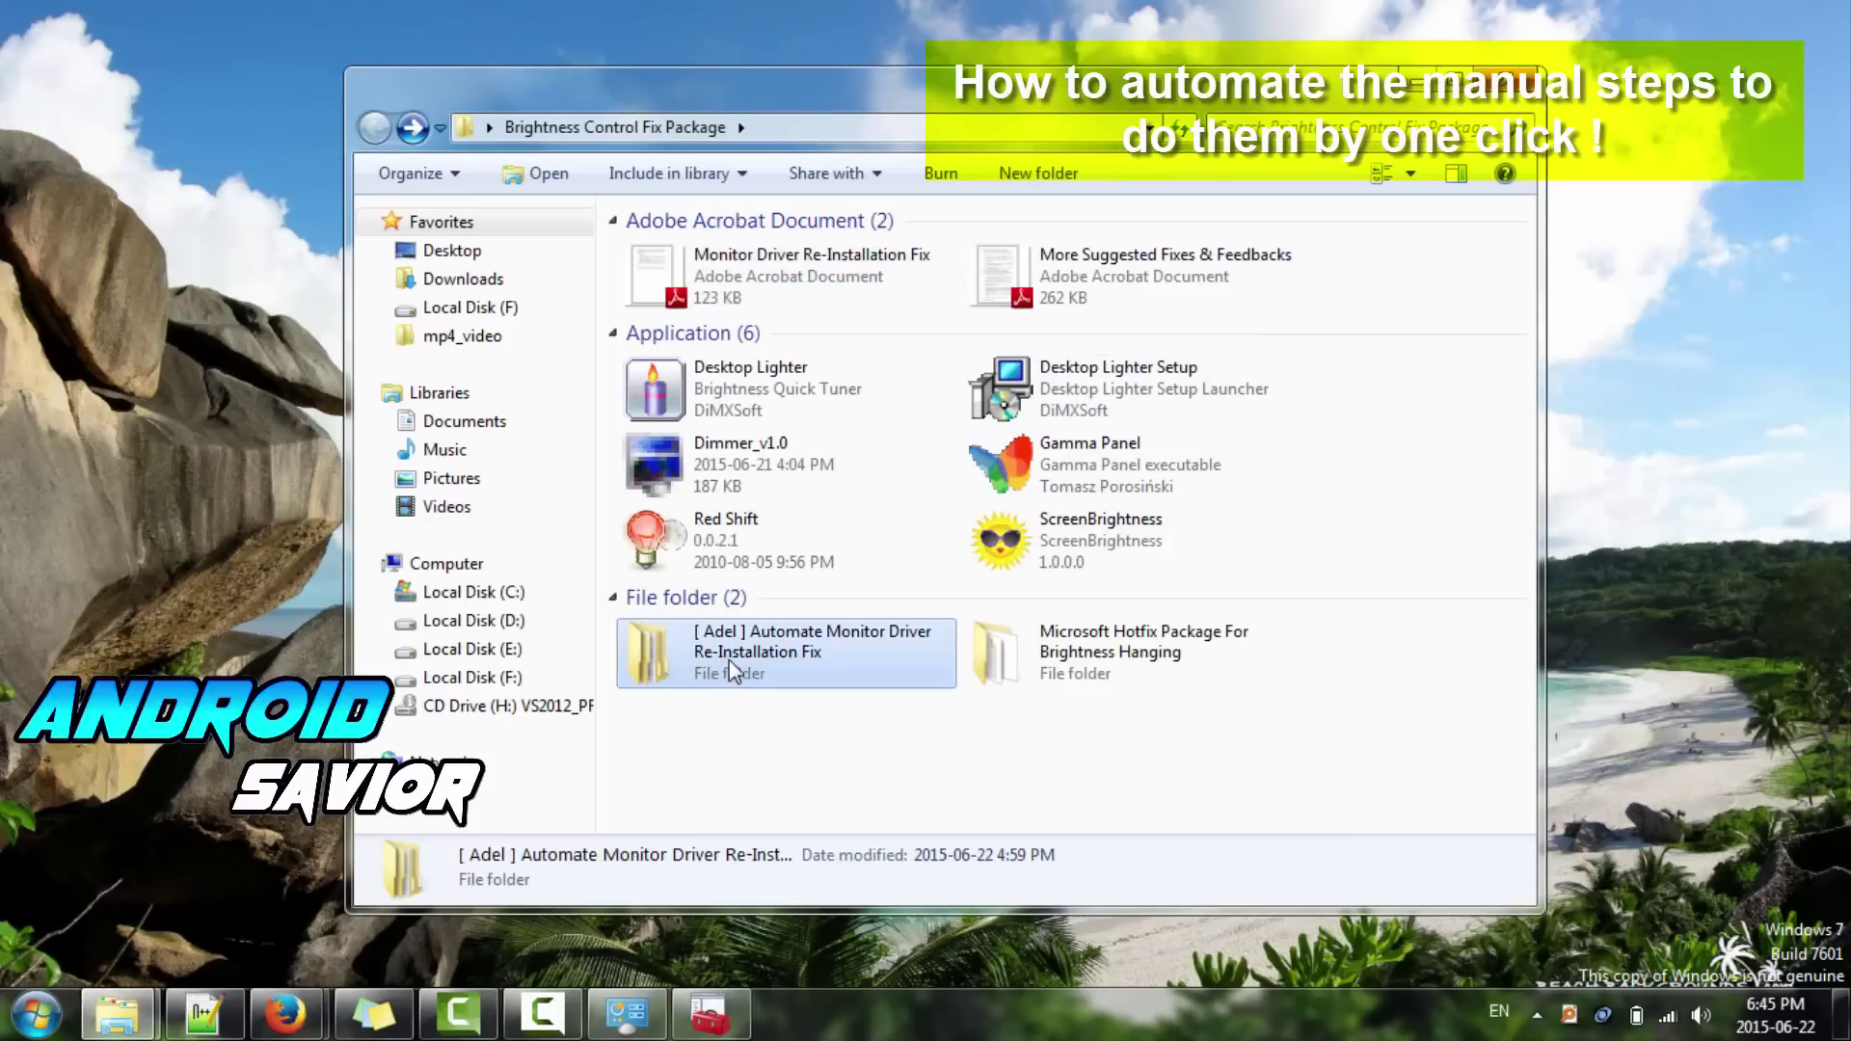
{"action": "double_click", "coordinate": [899, 665]}
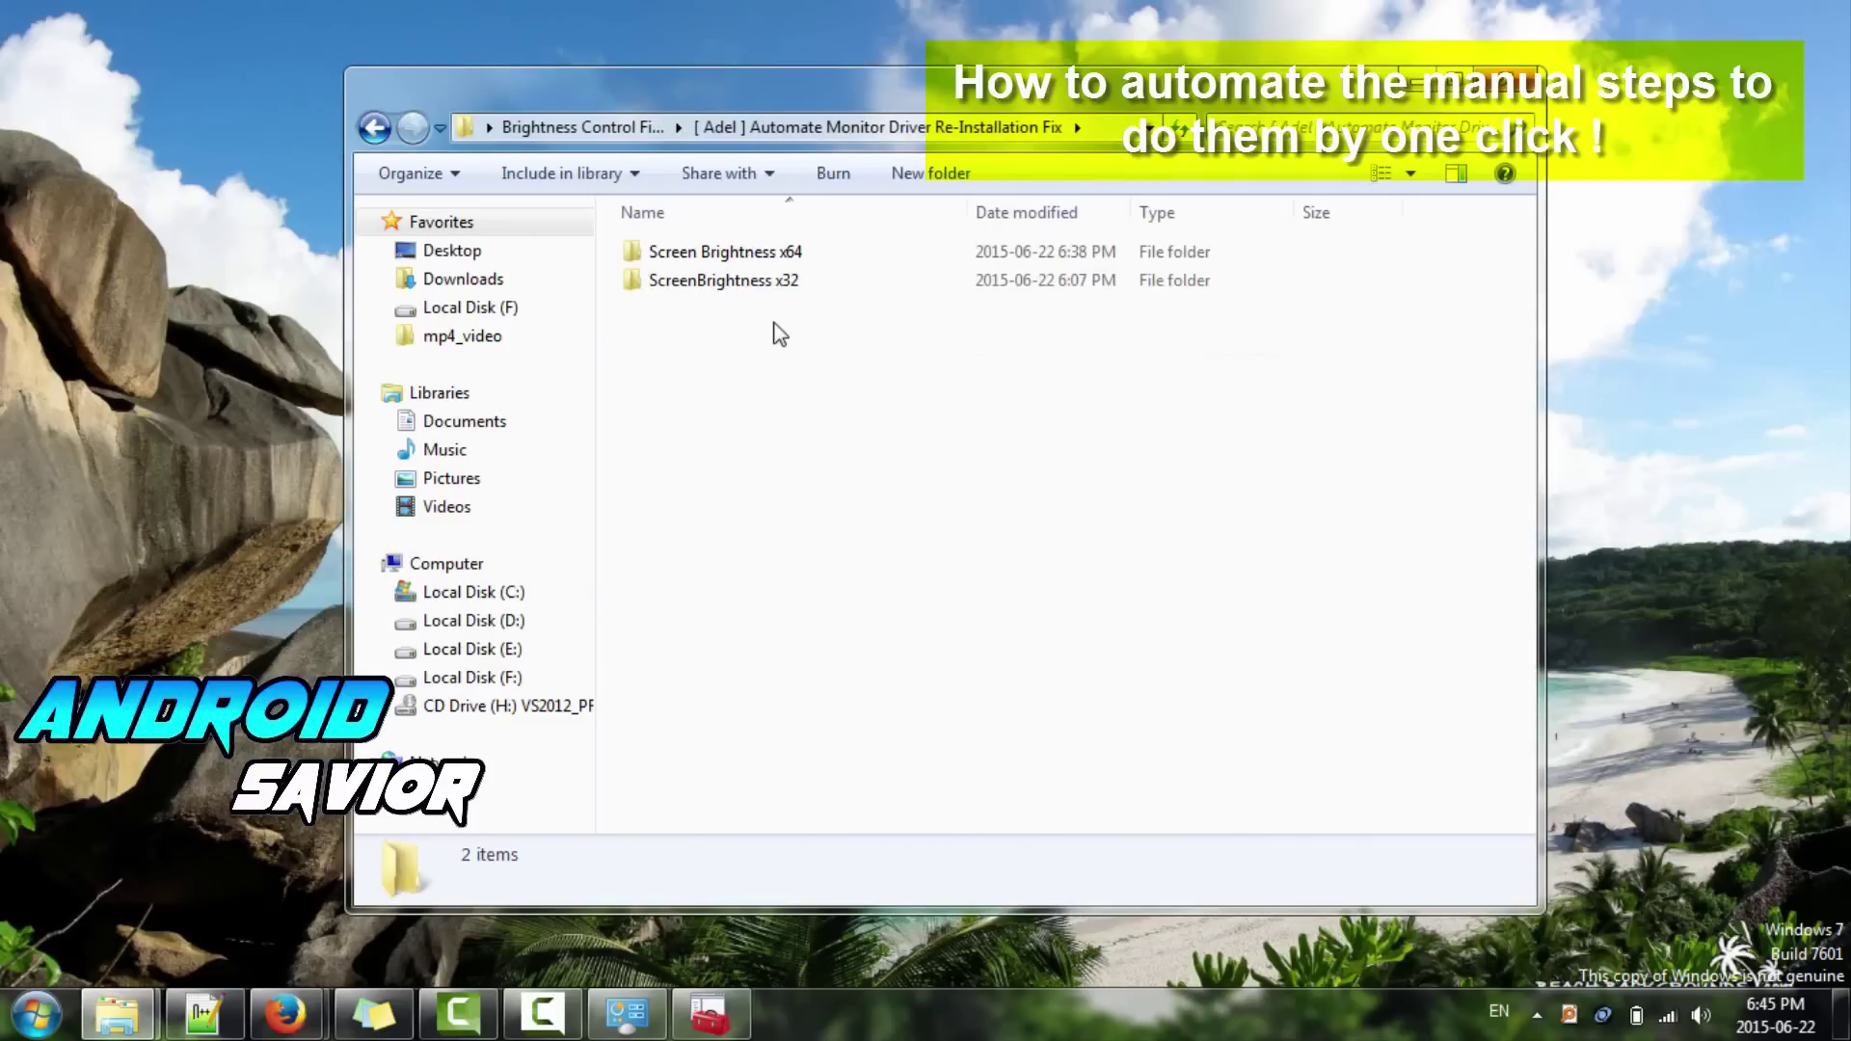
{"action": "left_click", "coordinate": [782, 251]}
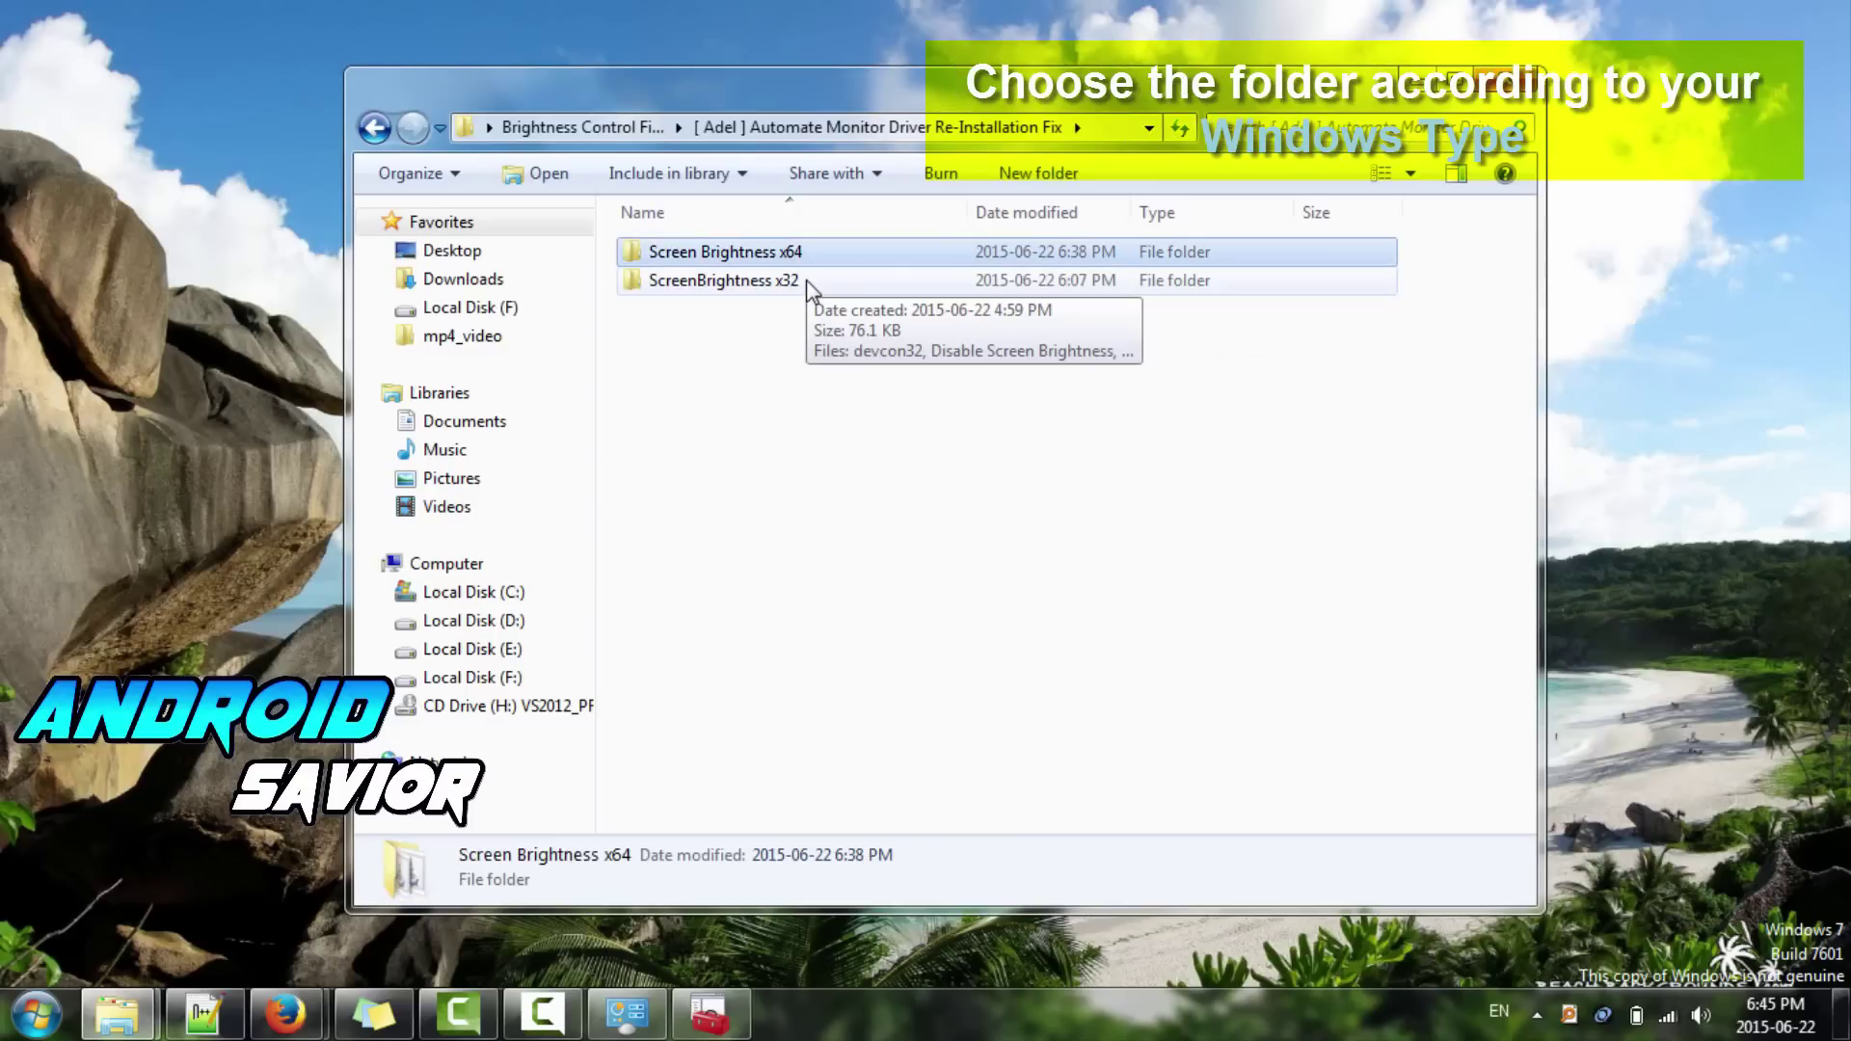
- Check the Windows system type in the computer's properties and close the System window
{"action": "key", "text": "super"}
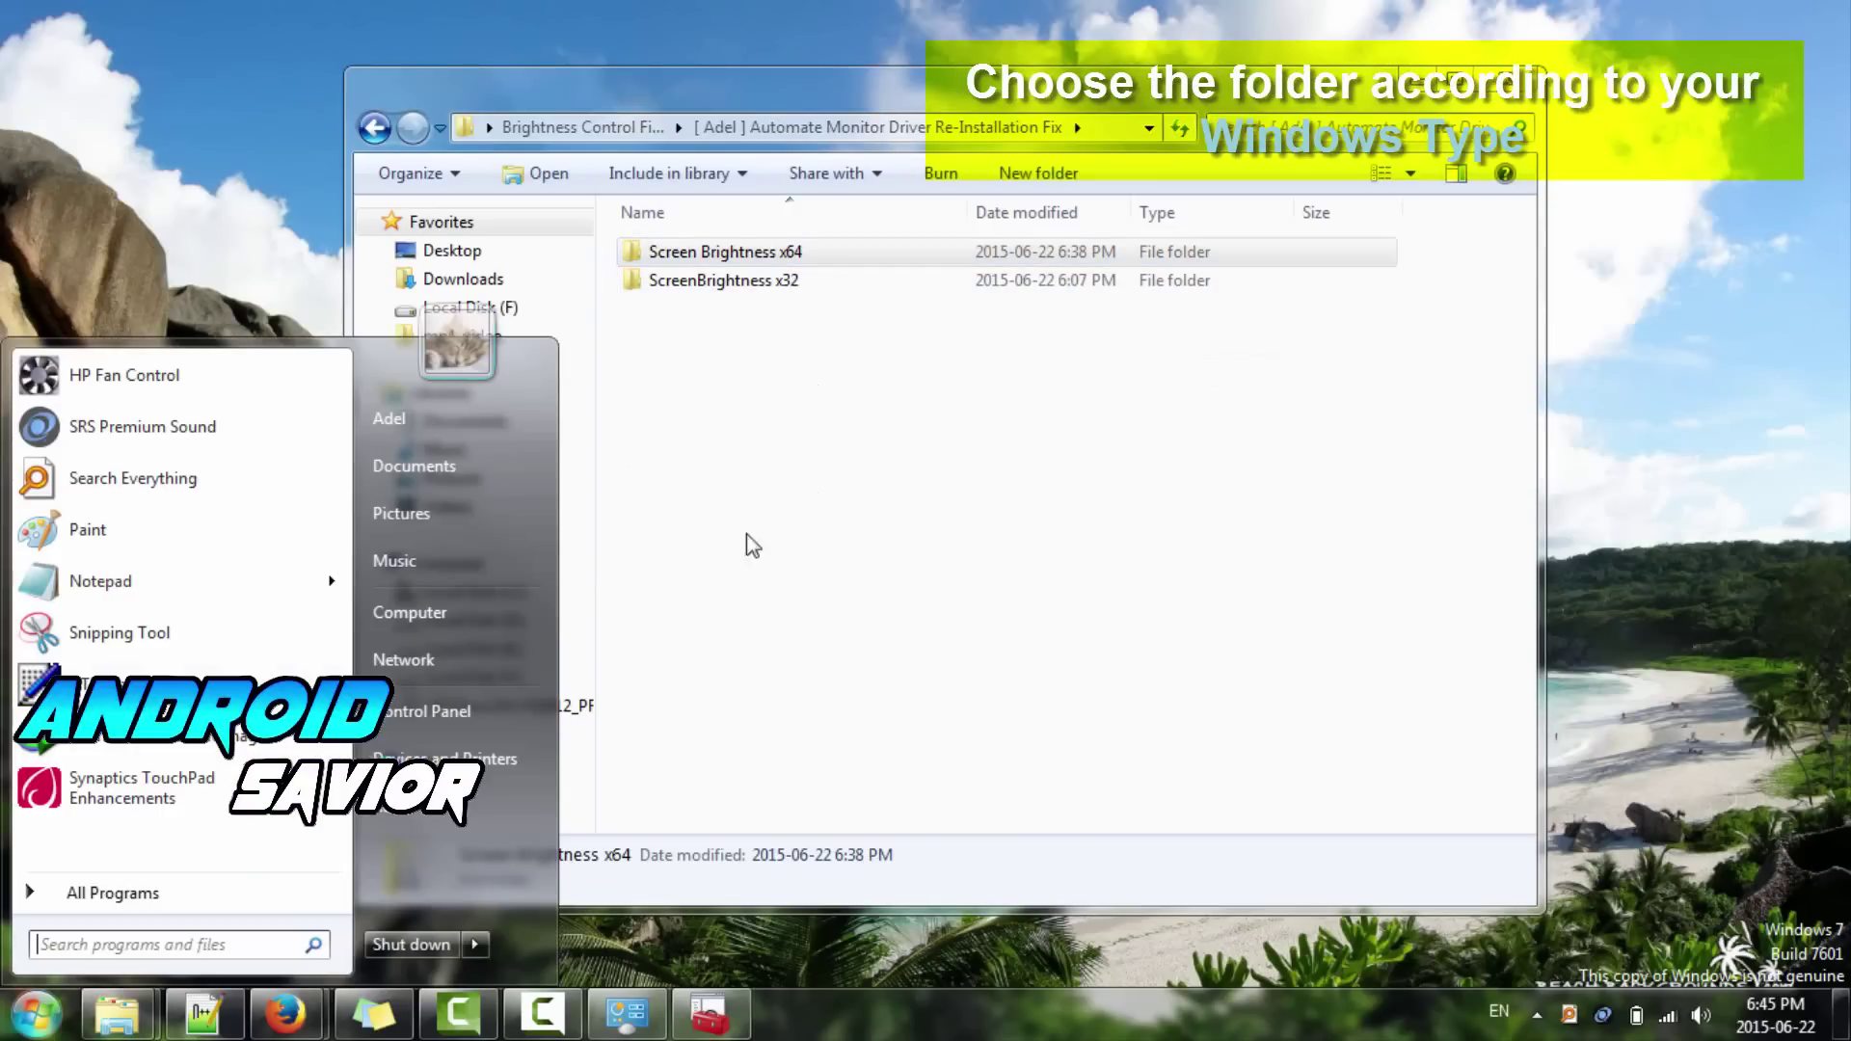
{"action": "right_click", "coordinate": [430, 615]}
{"action": "left_click", "coordinate": [537, 867]}
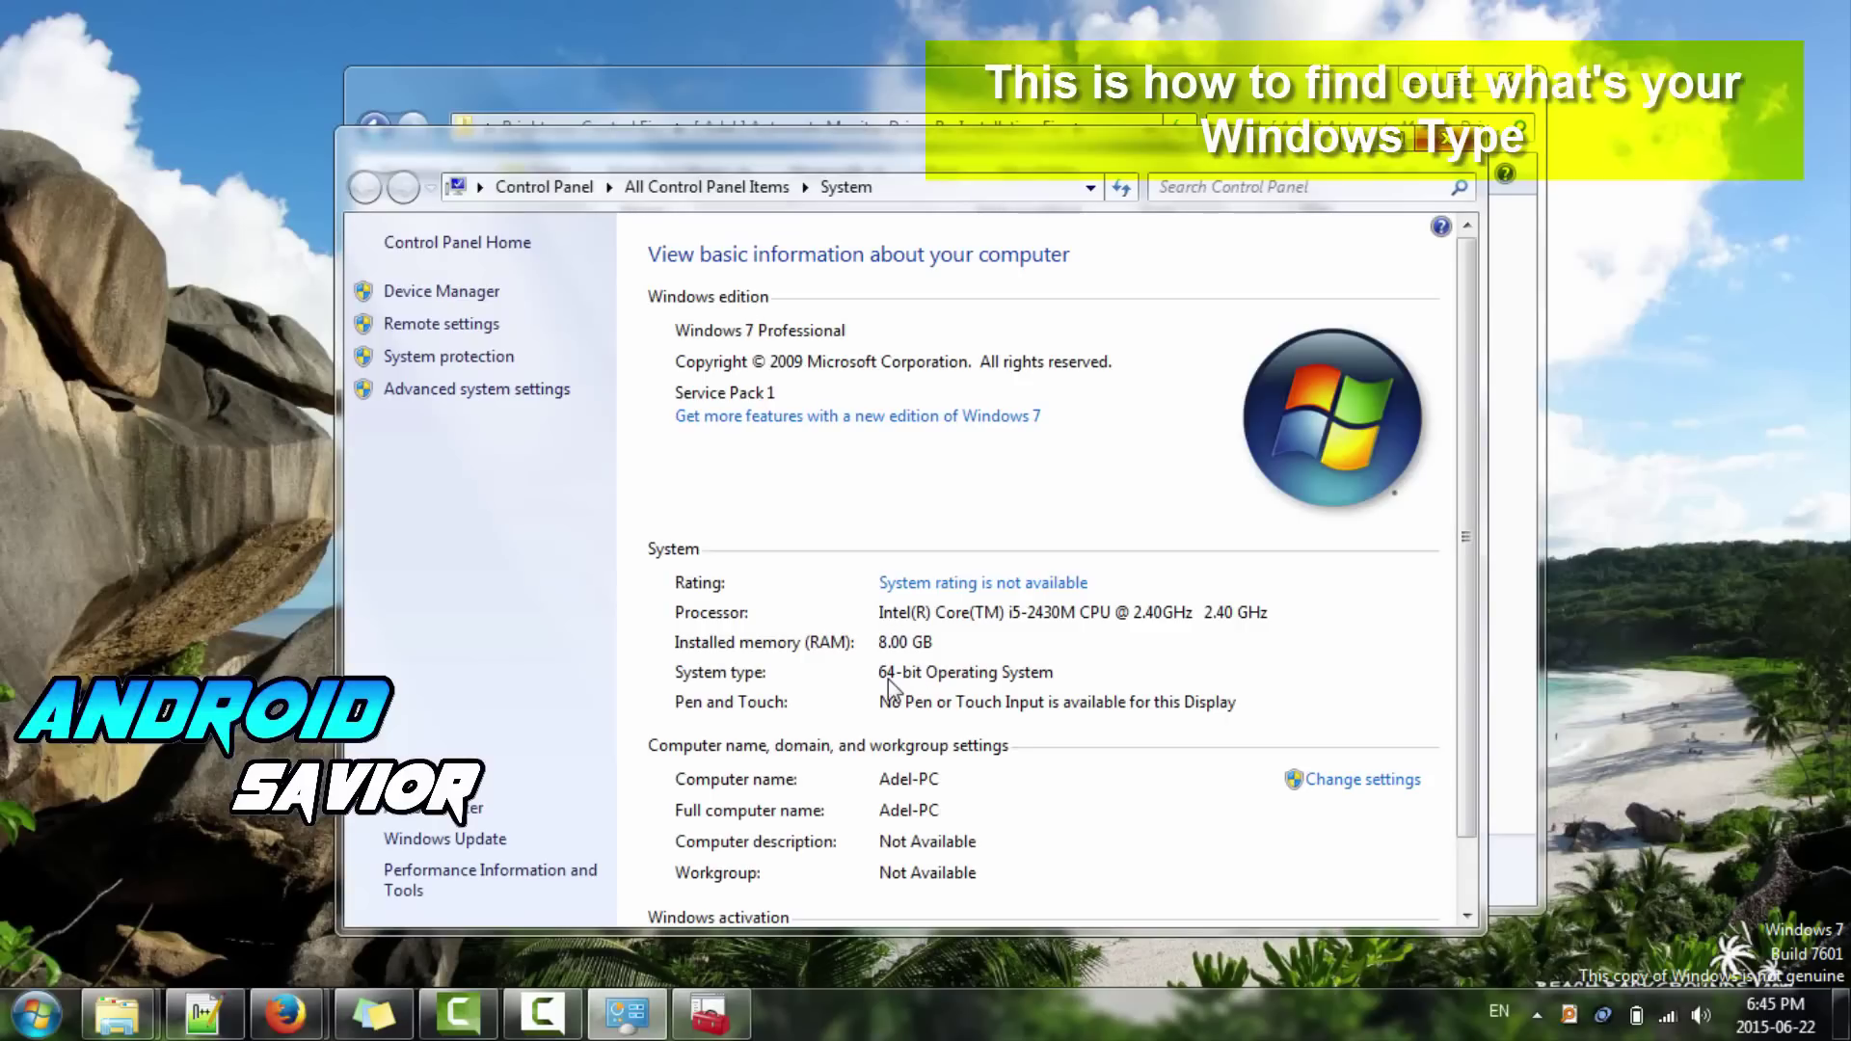
{"action": "left_click", "coordinate": [1427, 135]}
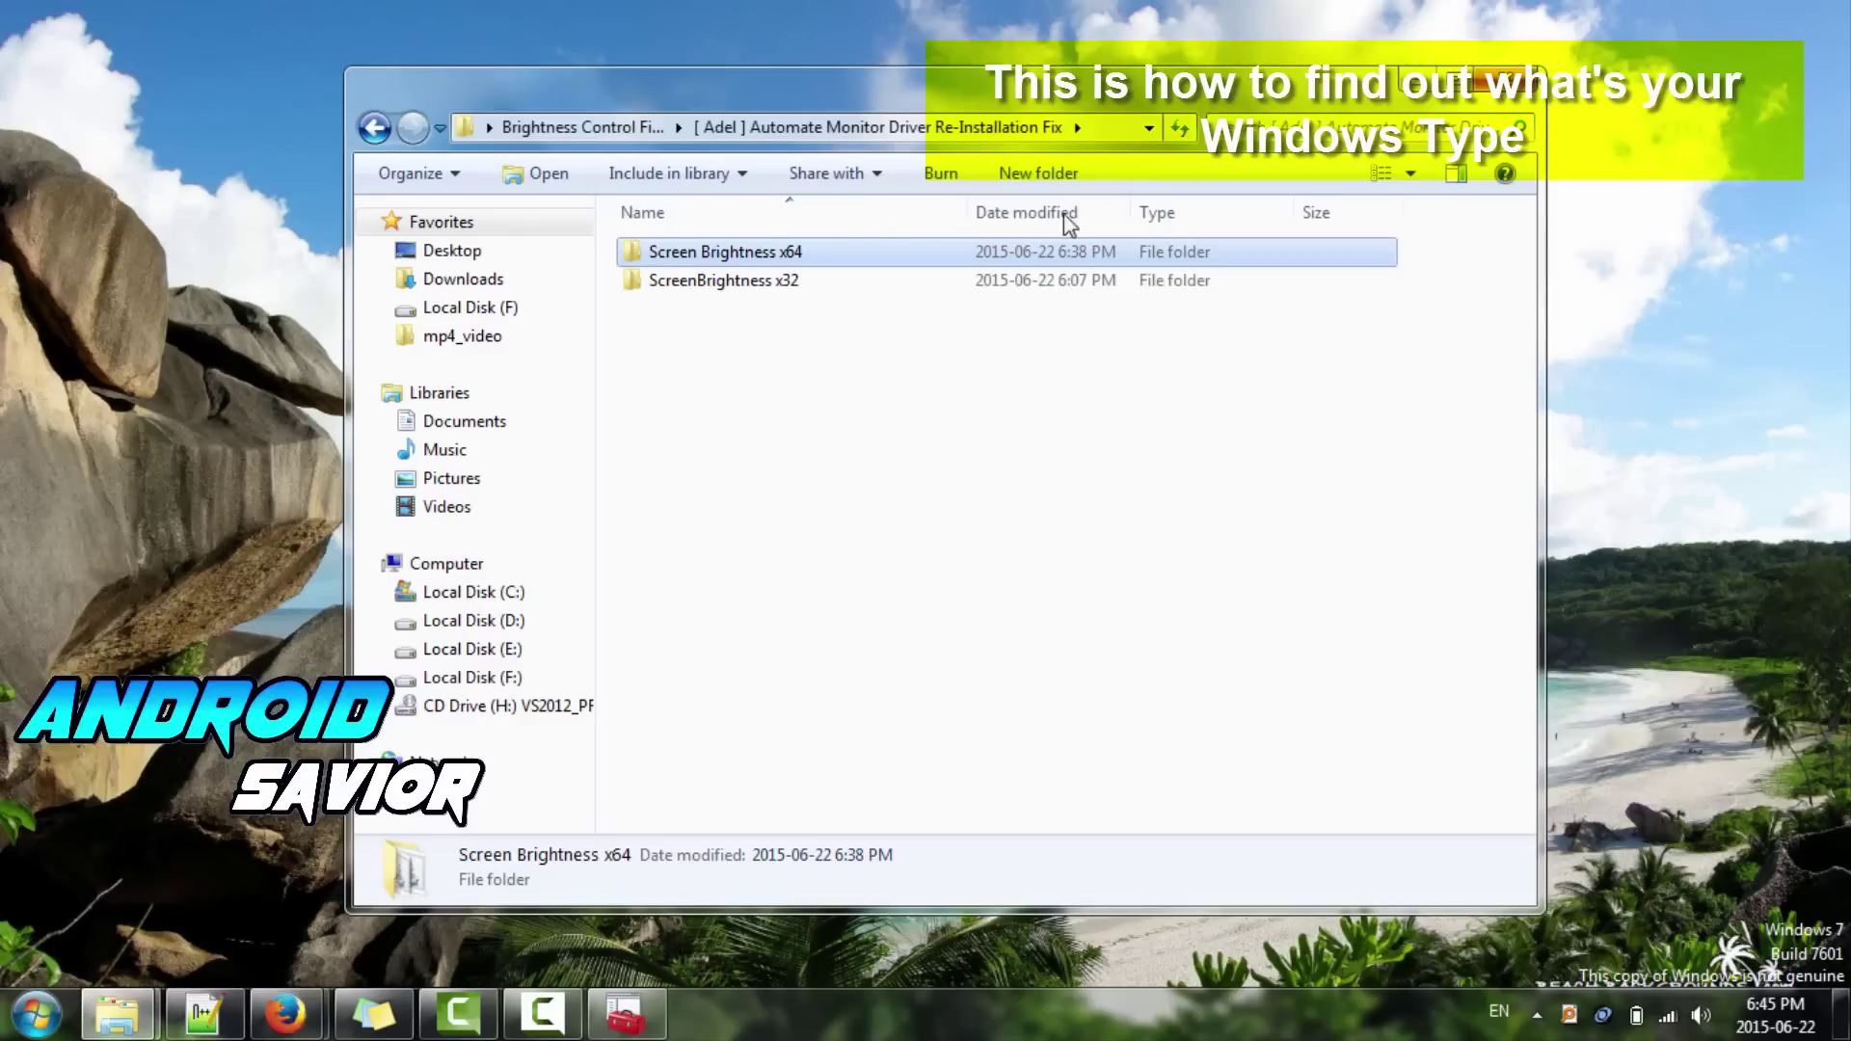
- Open the Enable Screen Brightness batch file from the Screen Brightness x64 folder for editing, and select the monitor ID after "-remove ="
{"action": "double_click", "coordinate": [819, 254]}
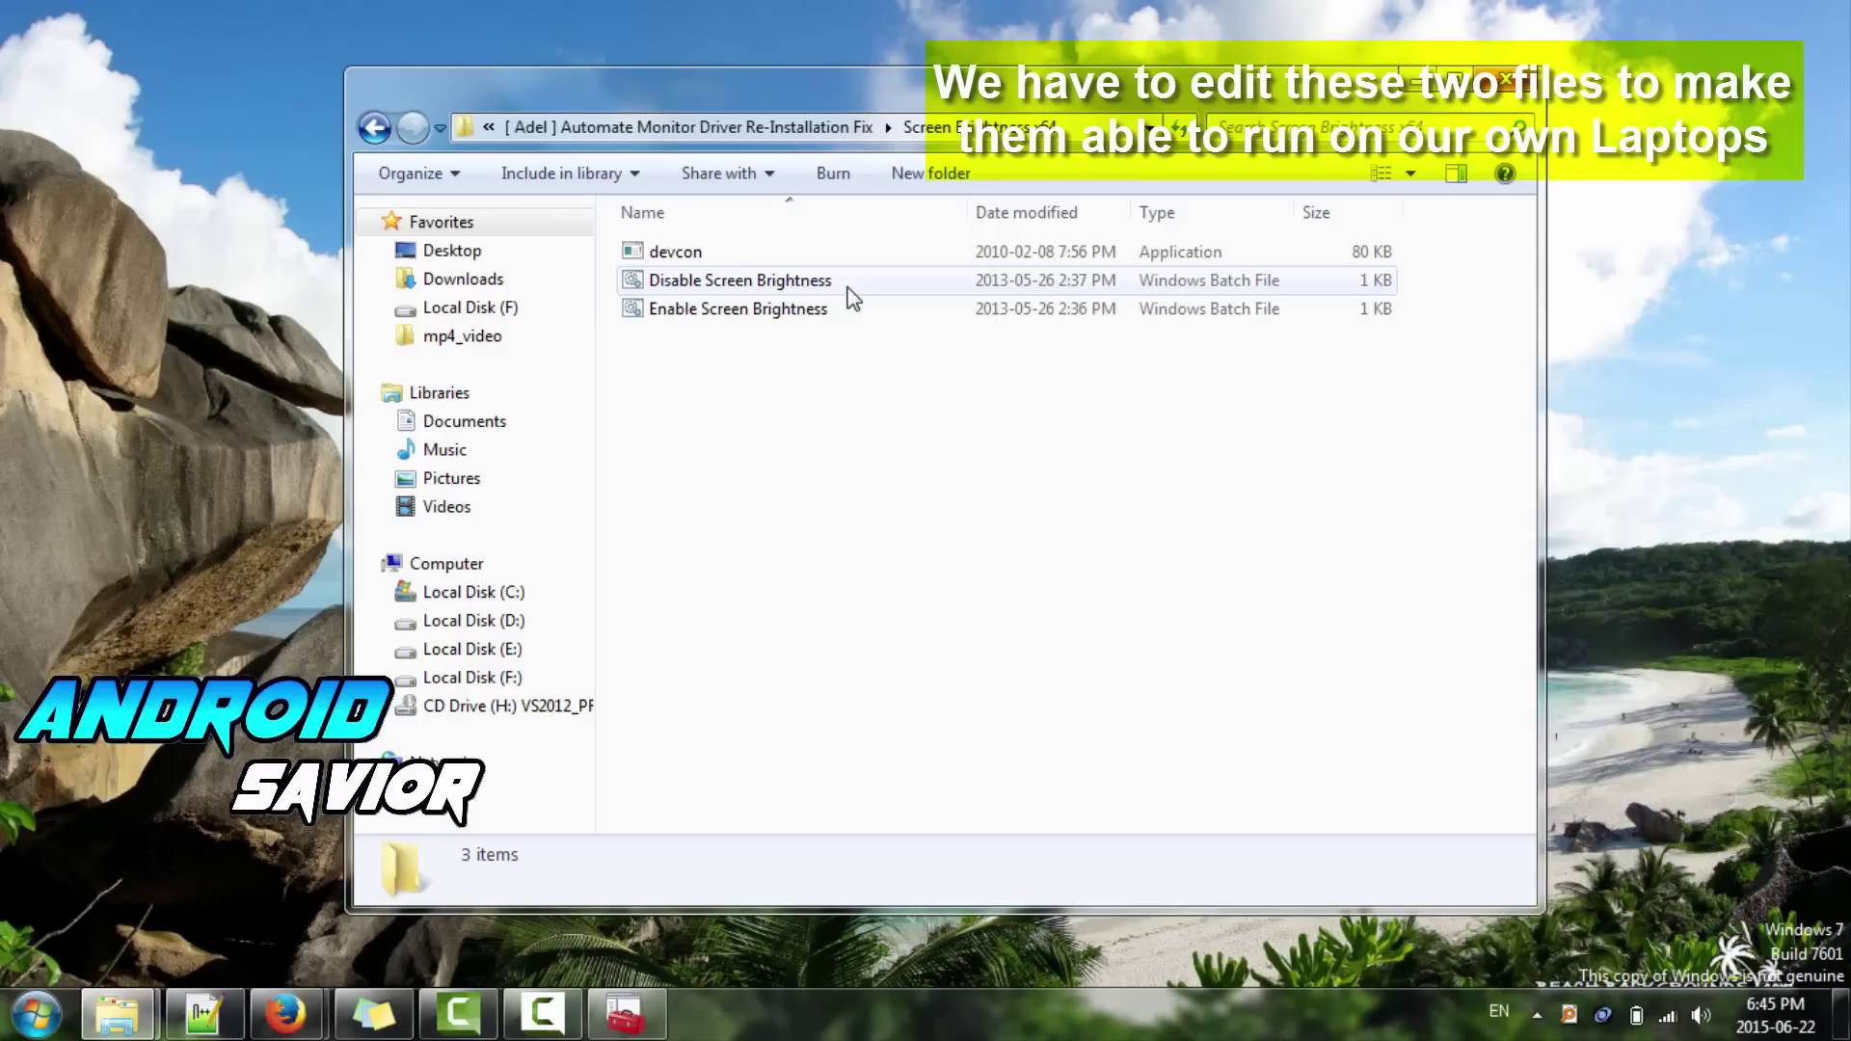
{"action": "right_click", "coordinate": [807, 318]}
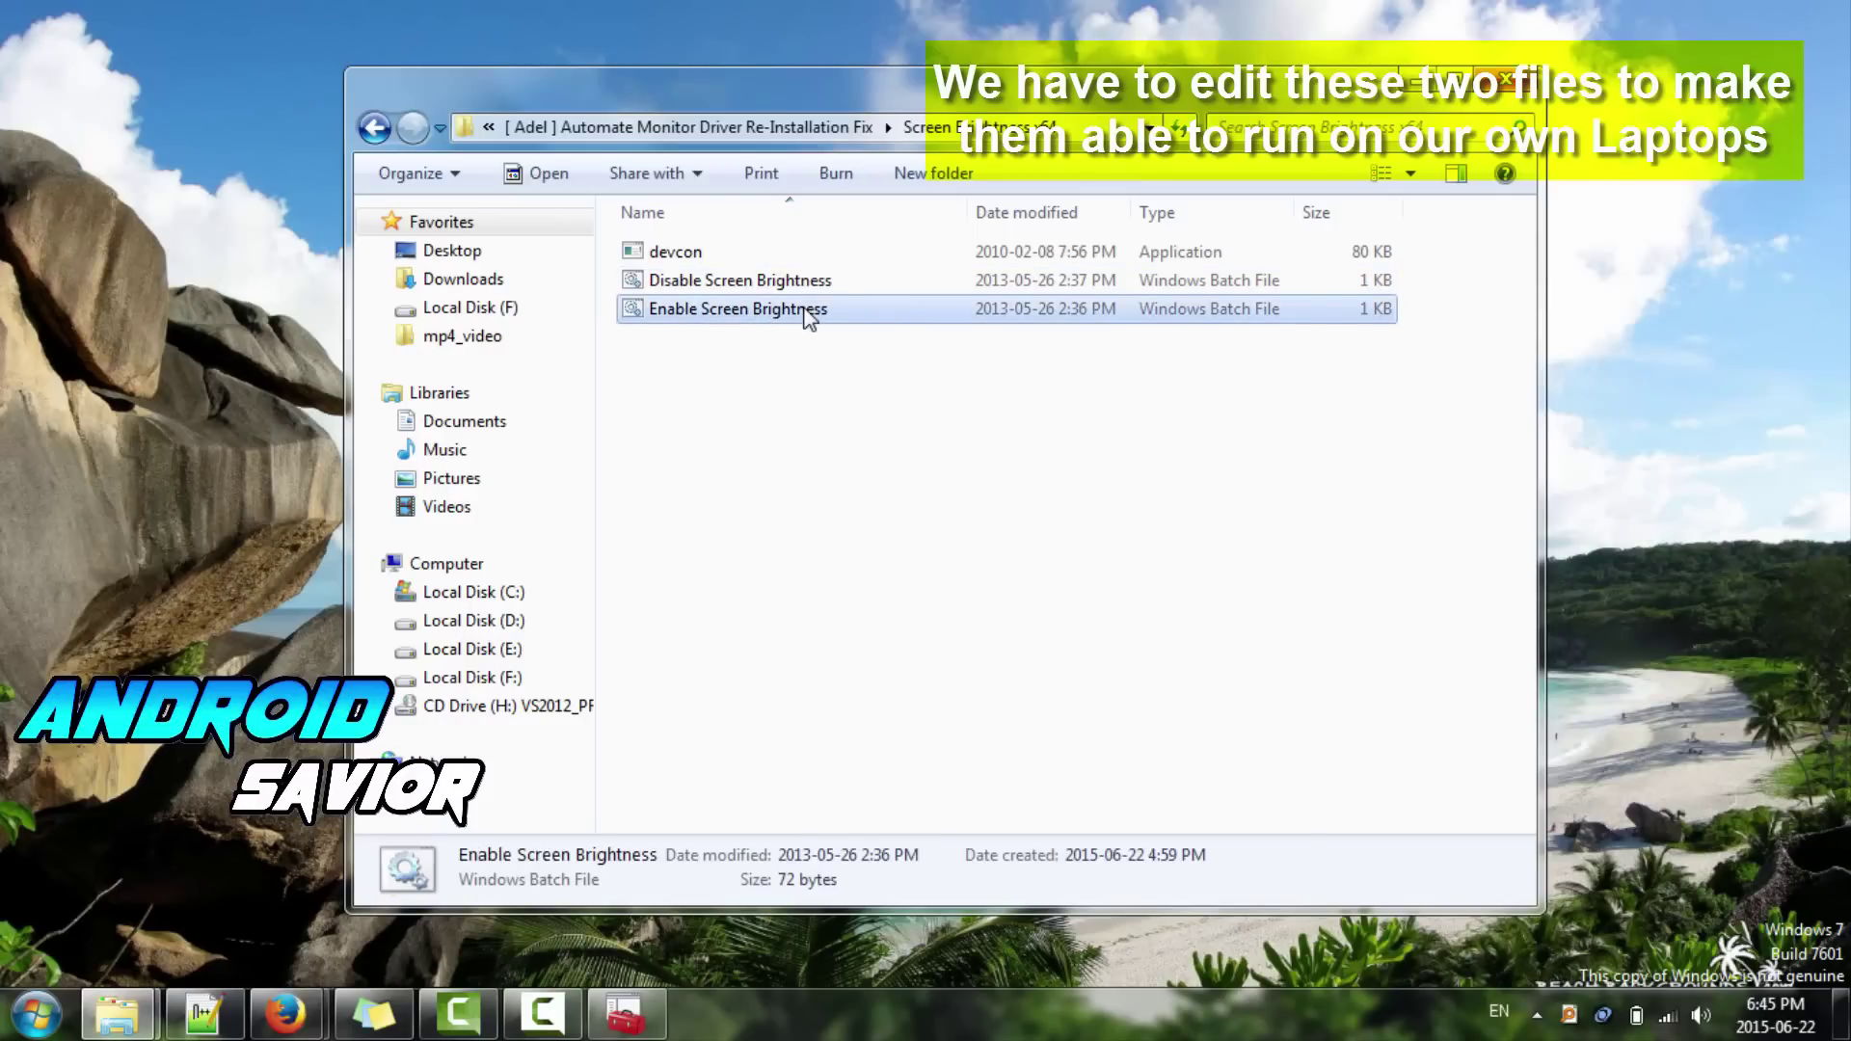
{"action": "left_click", "coordinate": [865, 268]}
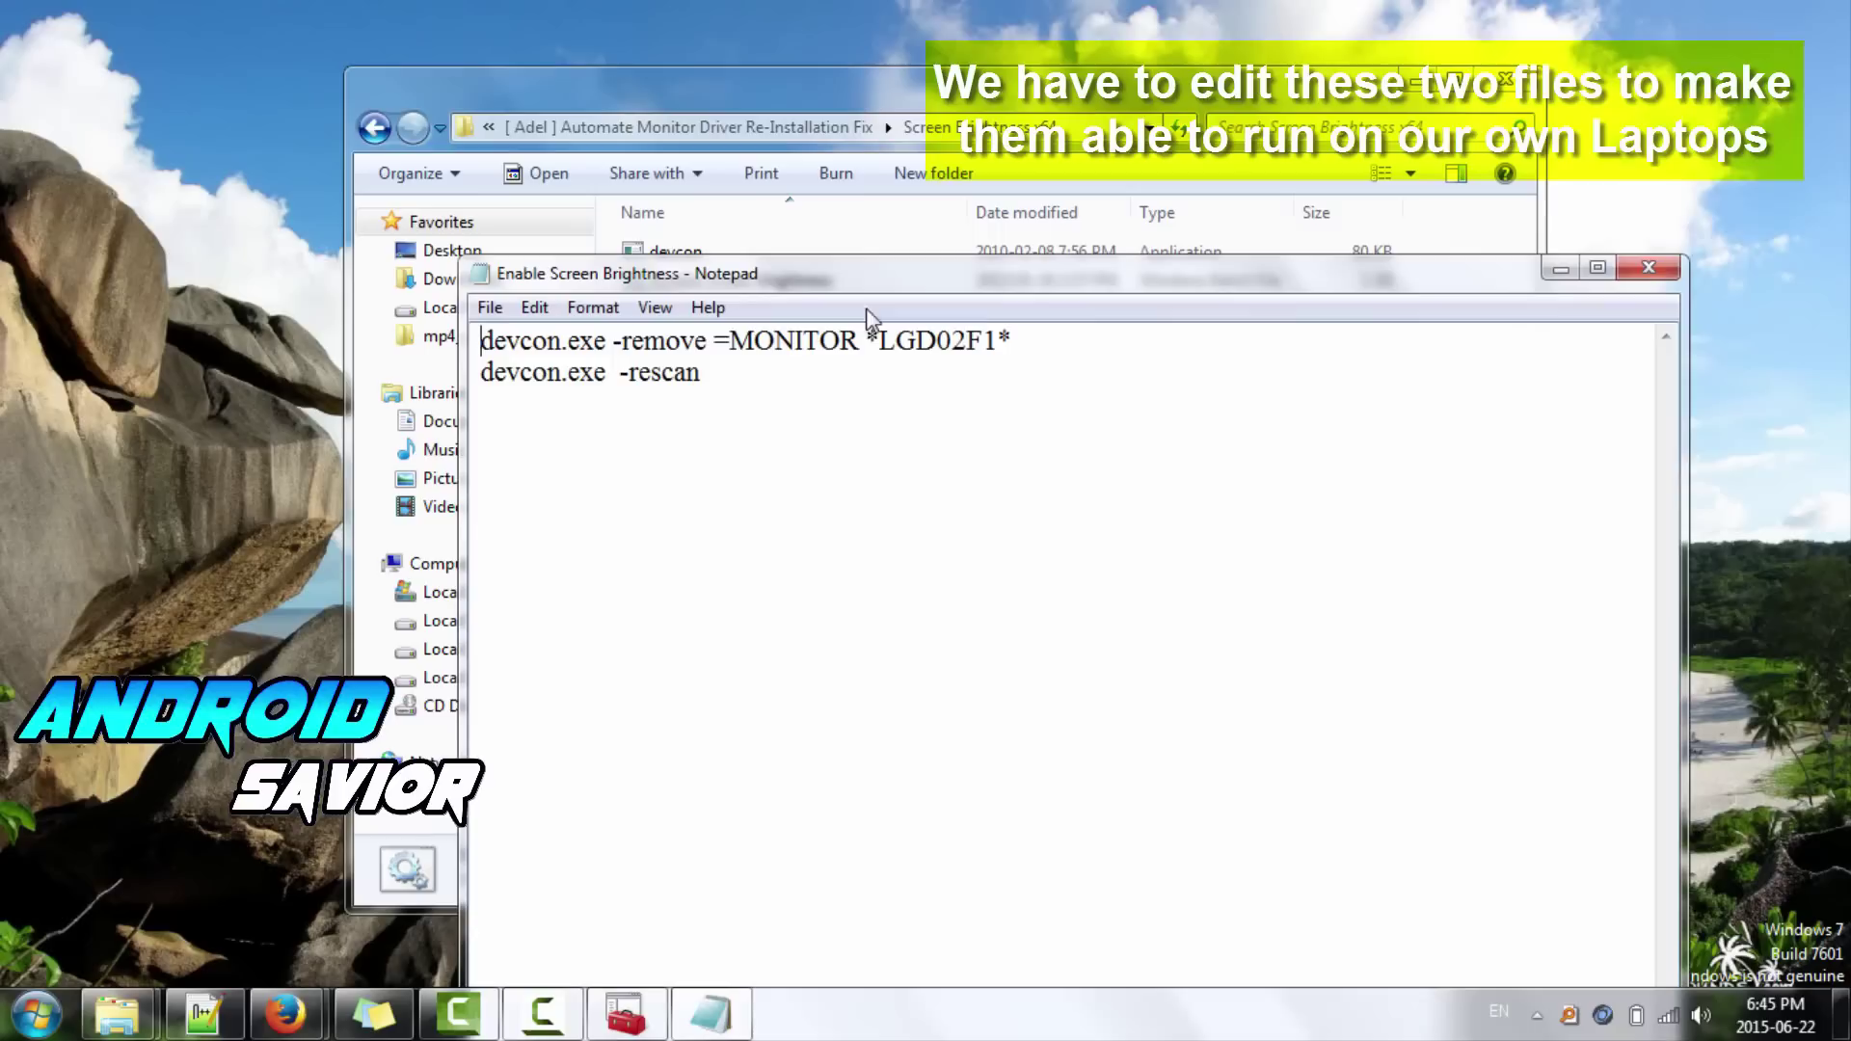
{"action": "left_click_drag", "start_coordinate": [733, 344], "coordinate": [1021, 340]}
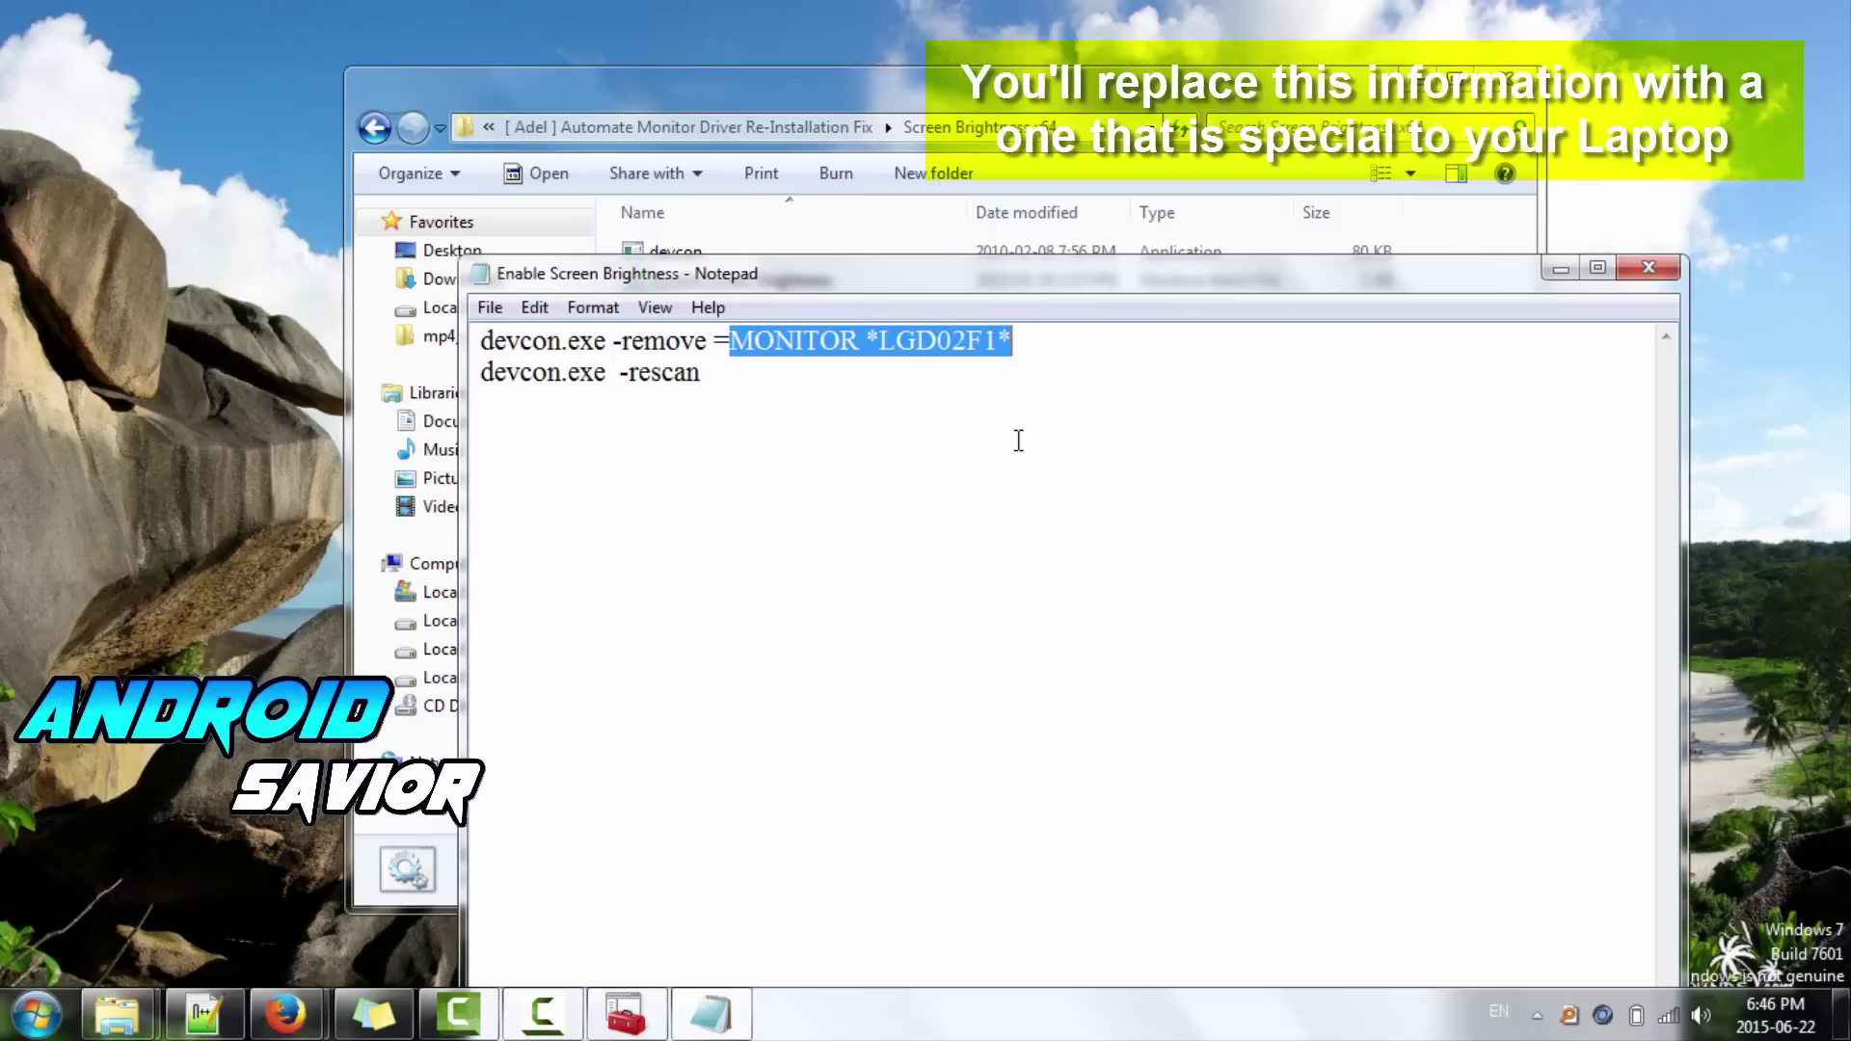
- Show the Hardware Ids property of the Generic PnP Monitor in Device Manager and copy its value
{"action": "key", "text": "super"}
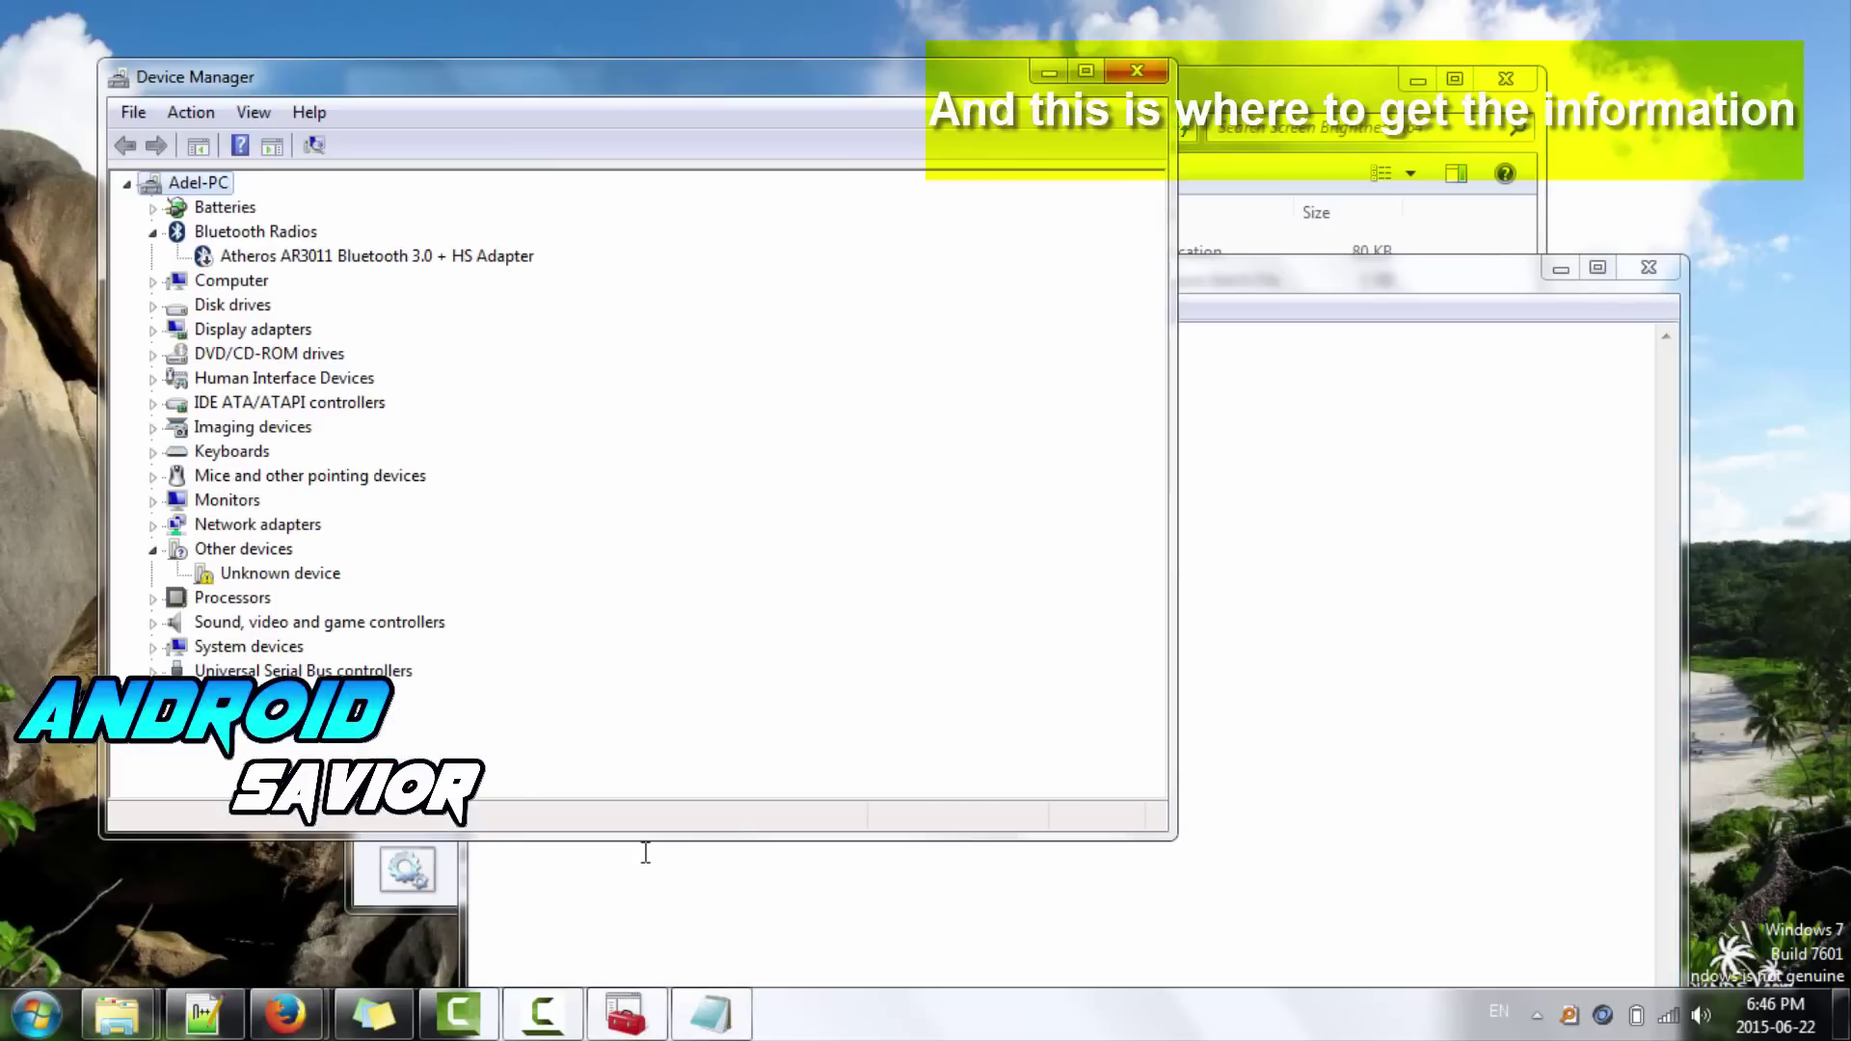
{"action": "double_click", "coordinate": [214, 503]}
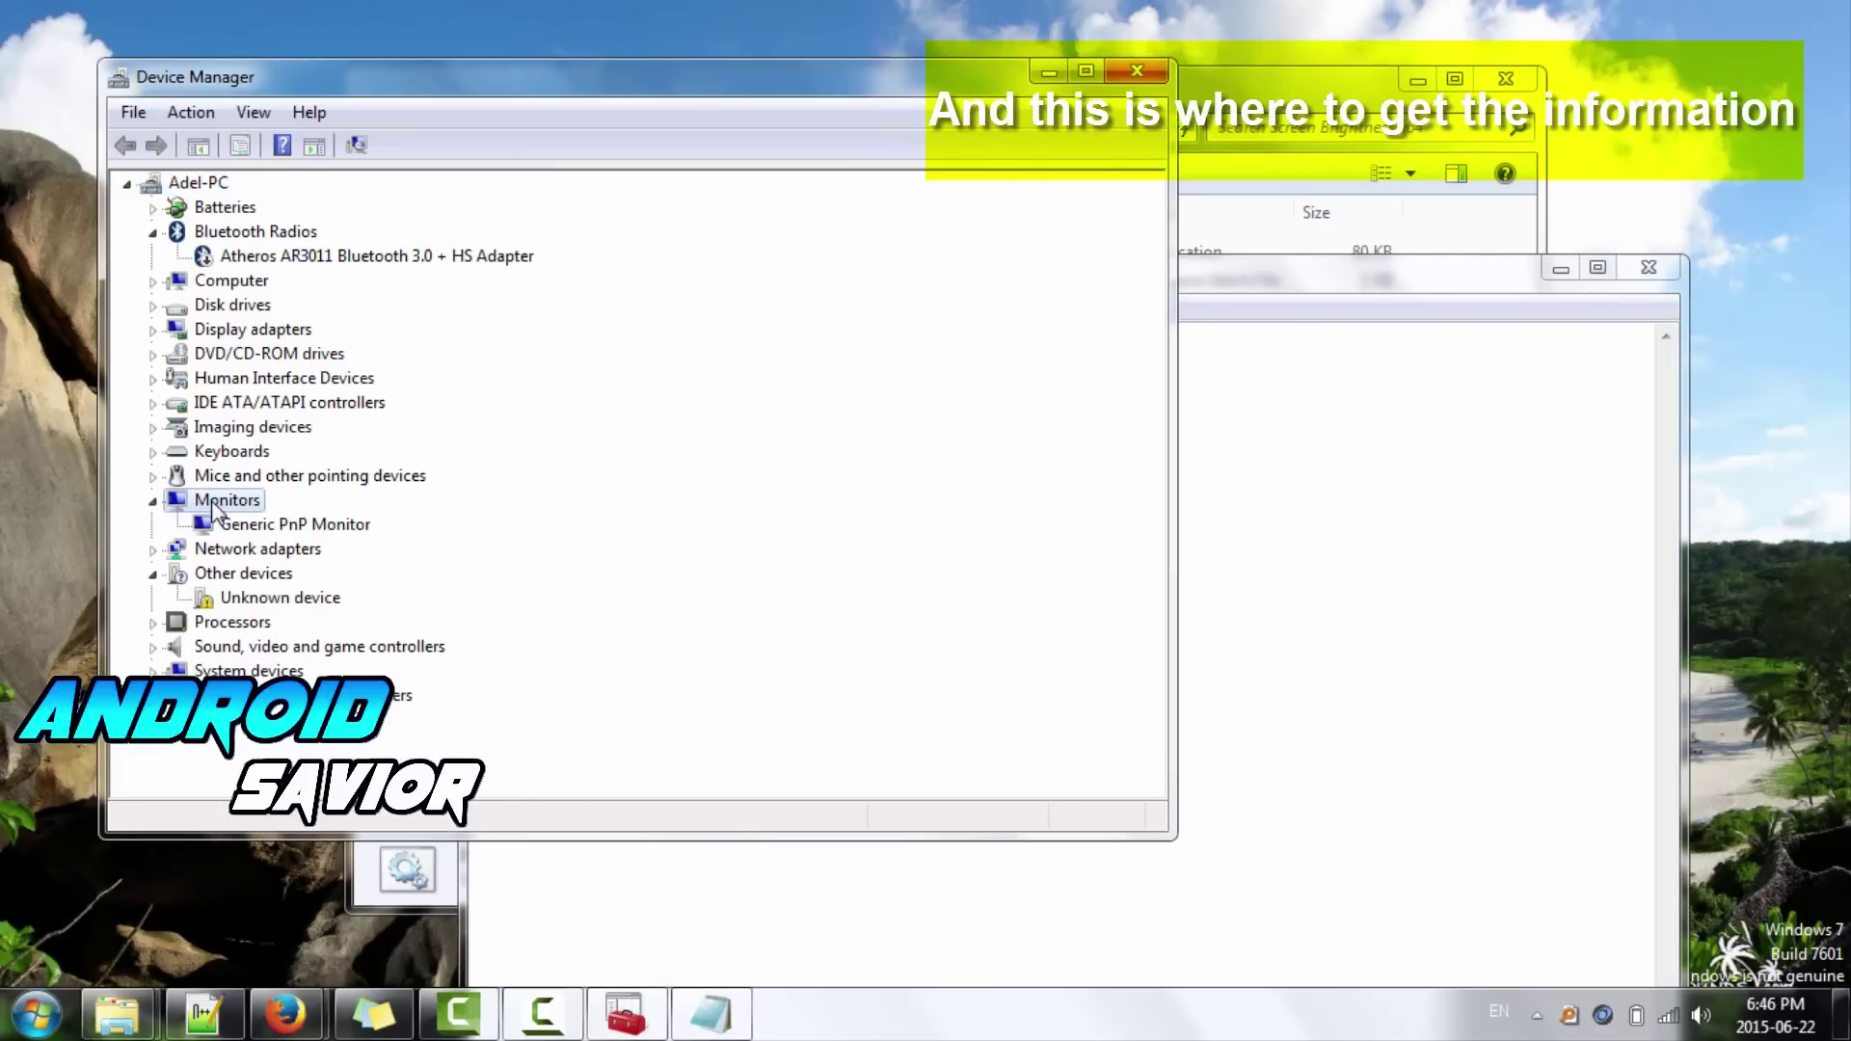
{"action": "left_click", "coordinate": [297, 529]}
{"action": "right_click", "coordinate": [300, 530]}
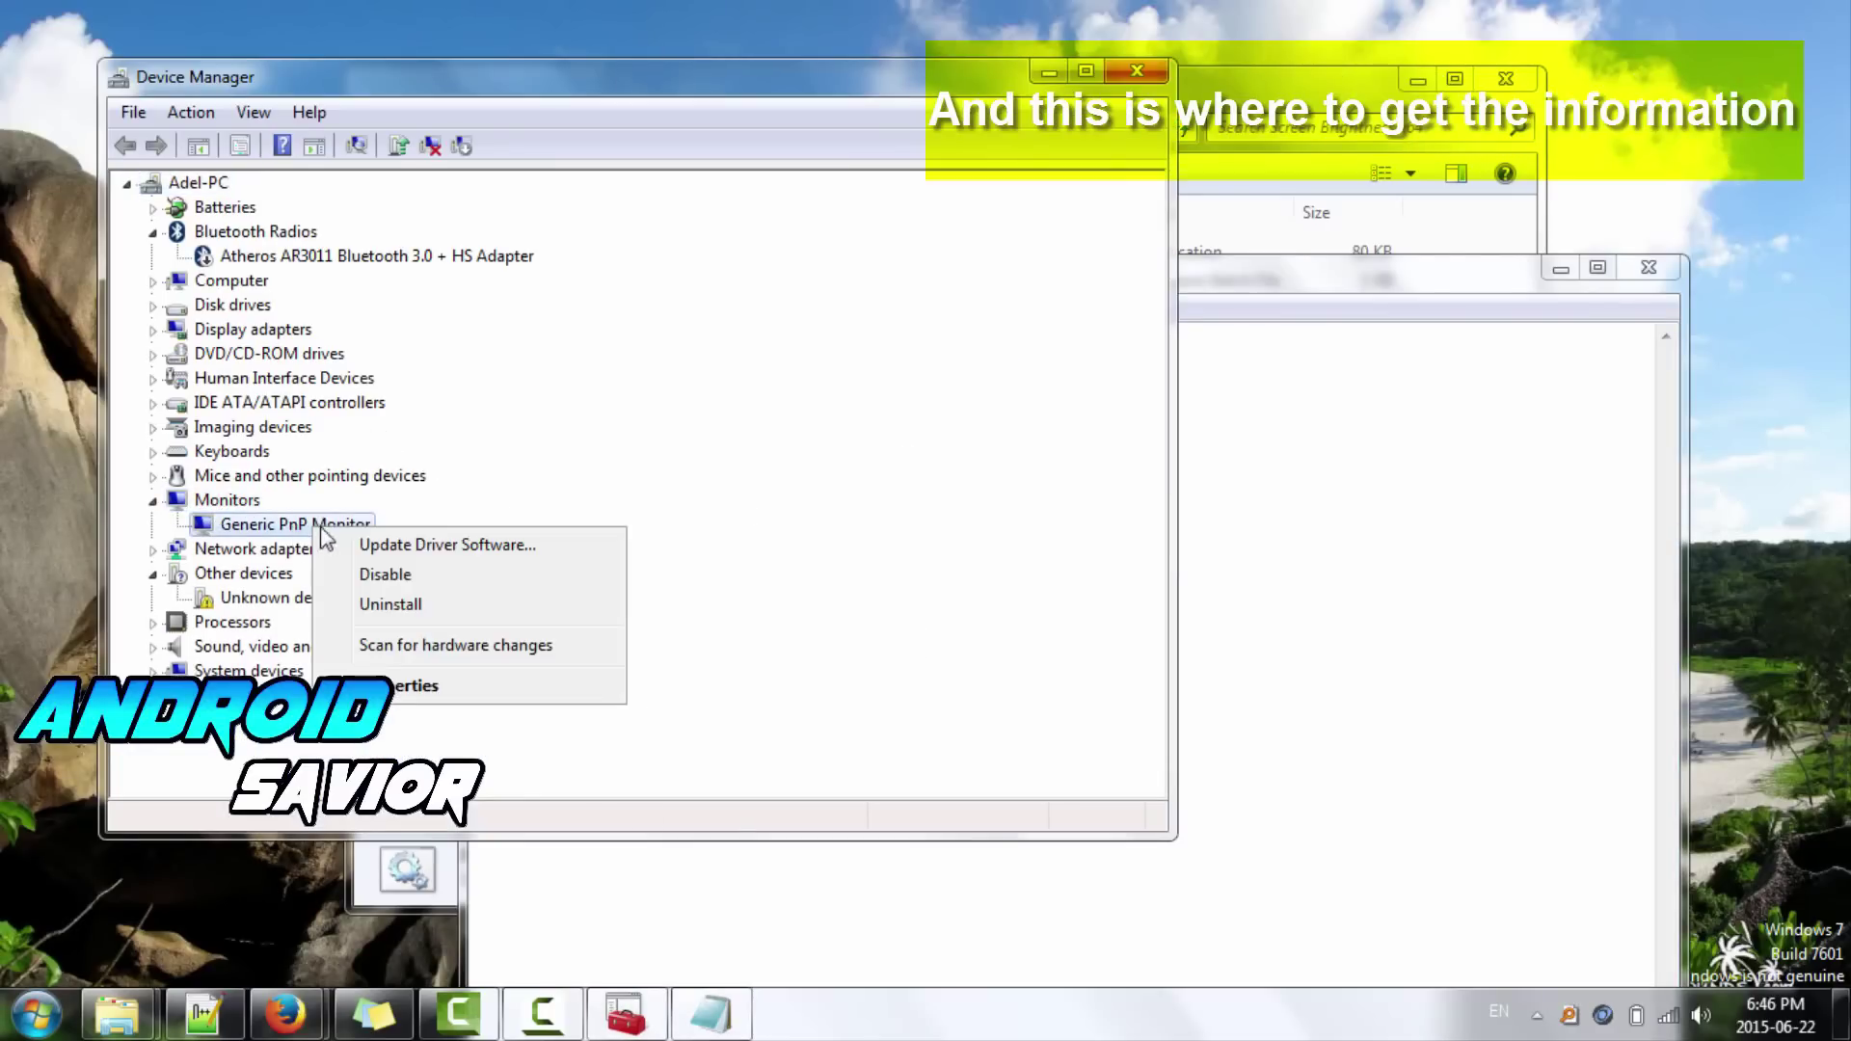
{"action": "left_click", "coordinate": [432, 688]}
{"action": "left_click", "coordinate": [543, 203]}
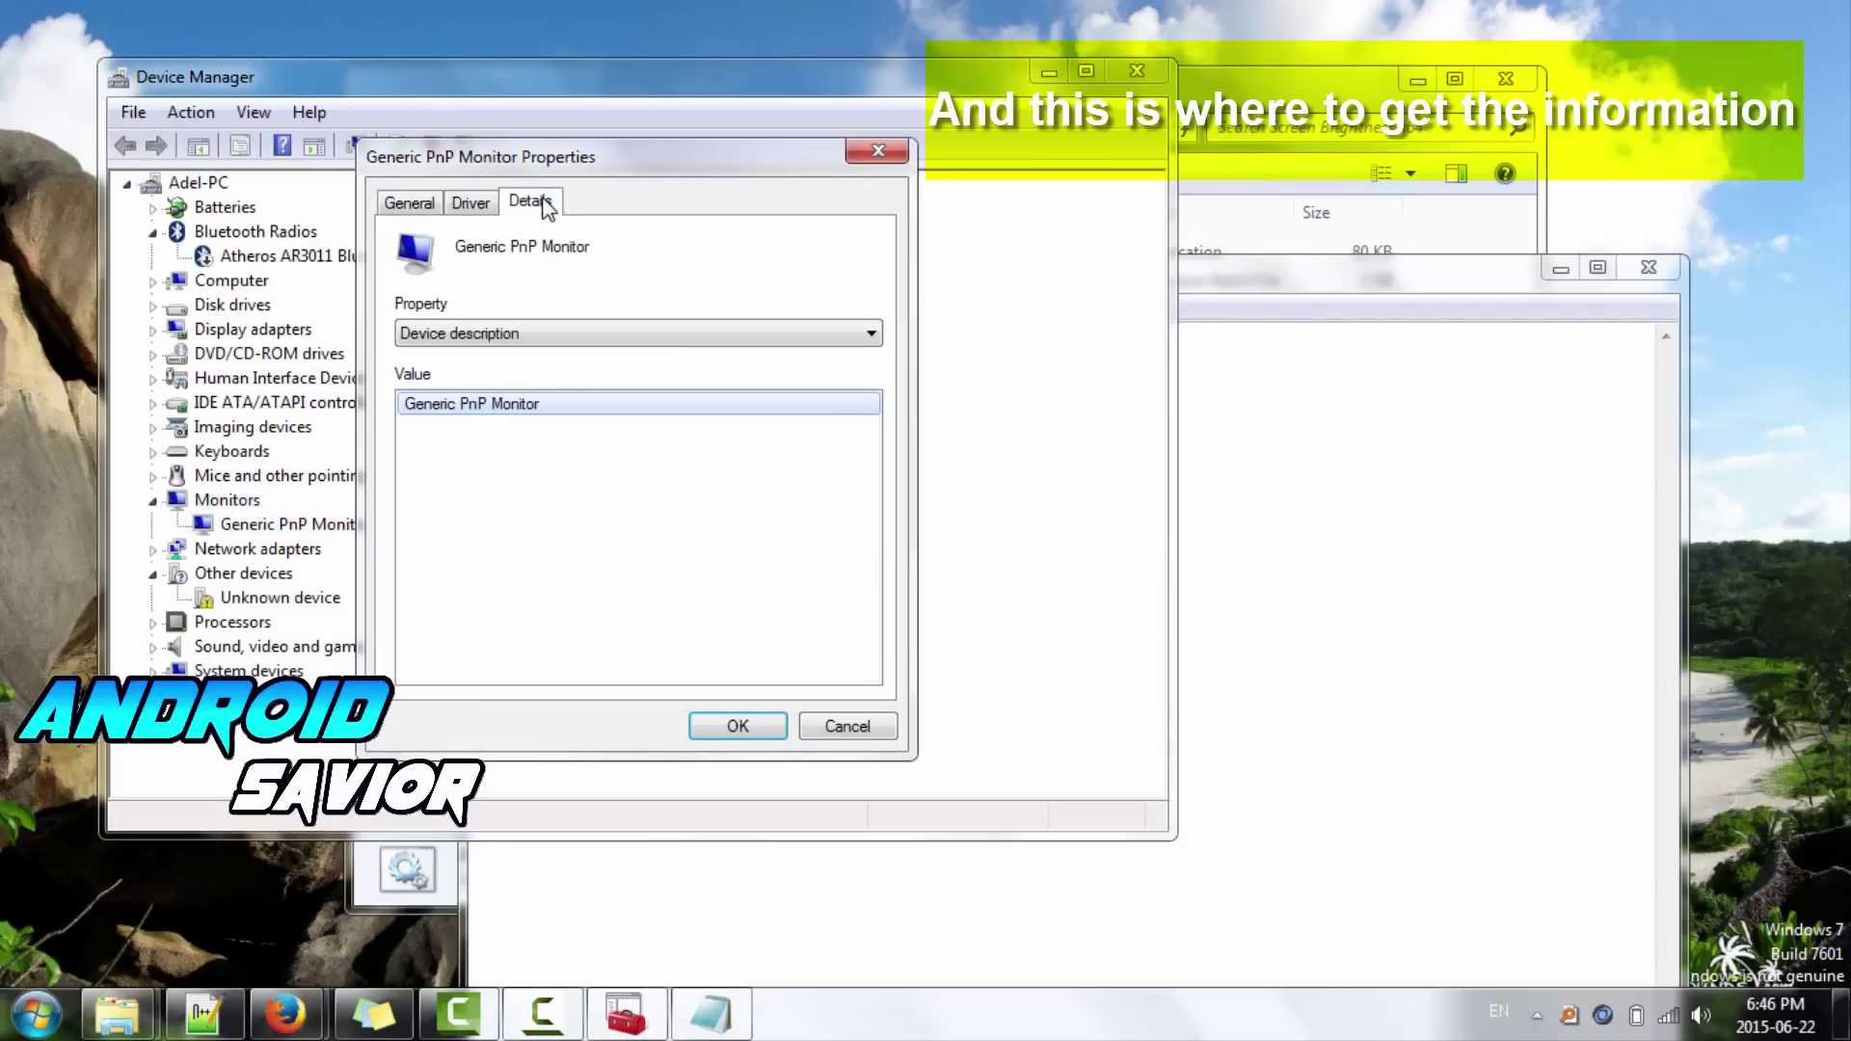
{"action": "left_click", "coordinate": [605, 330]}
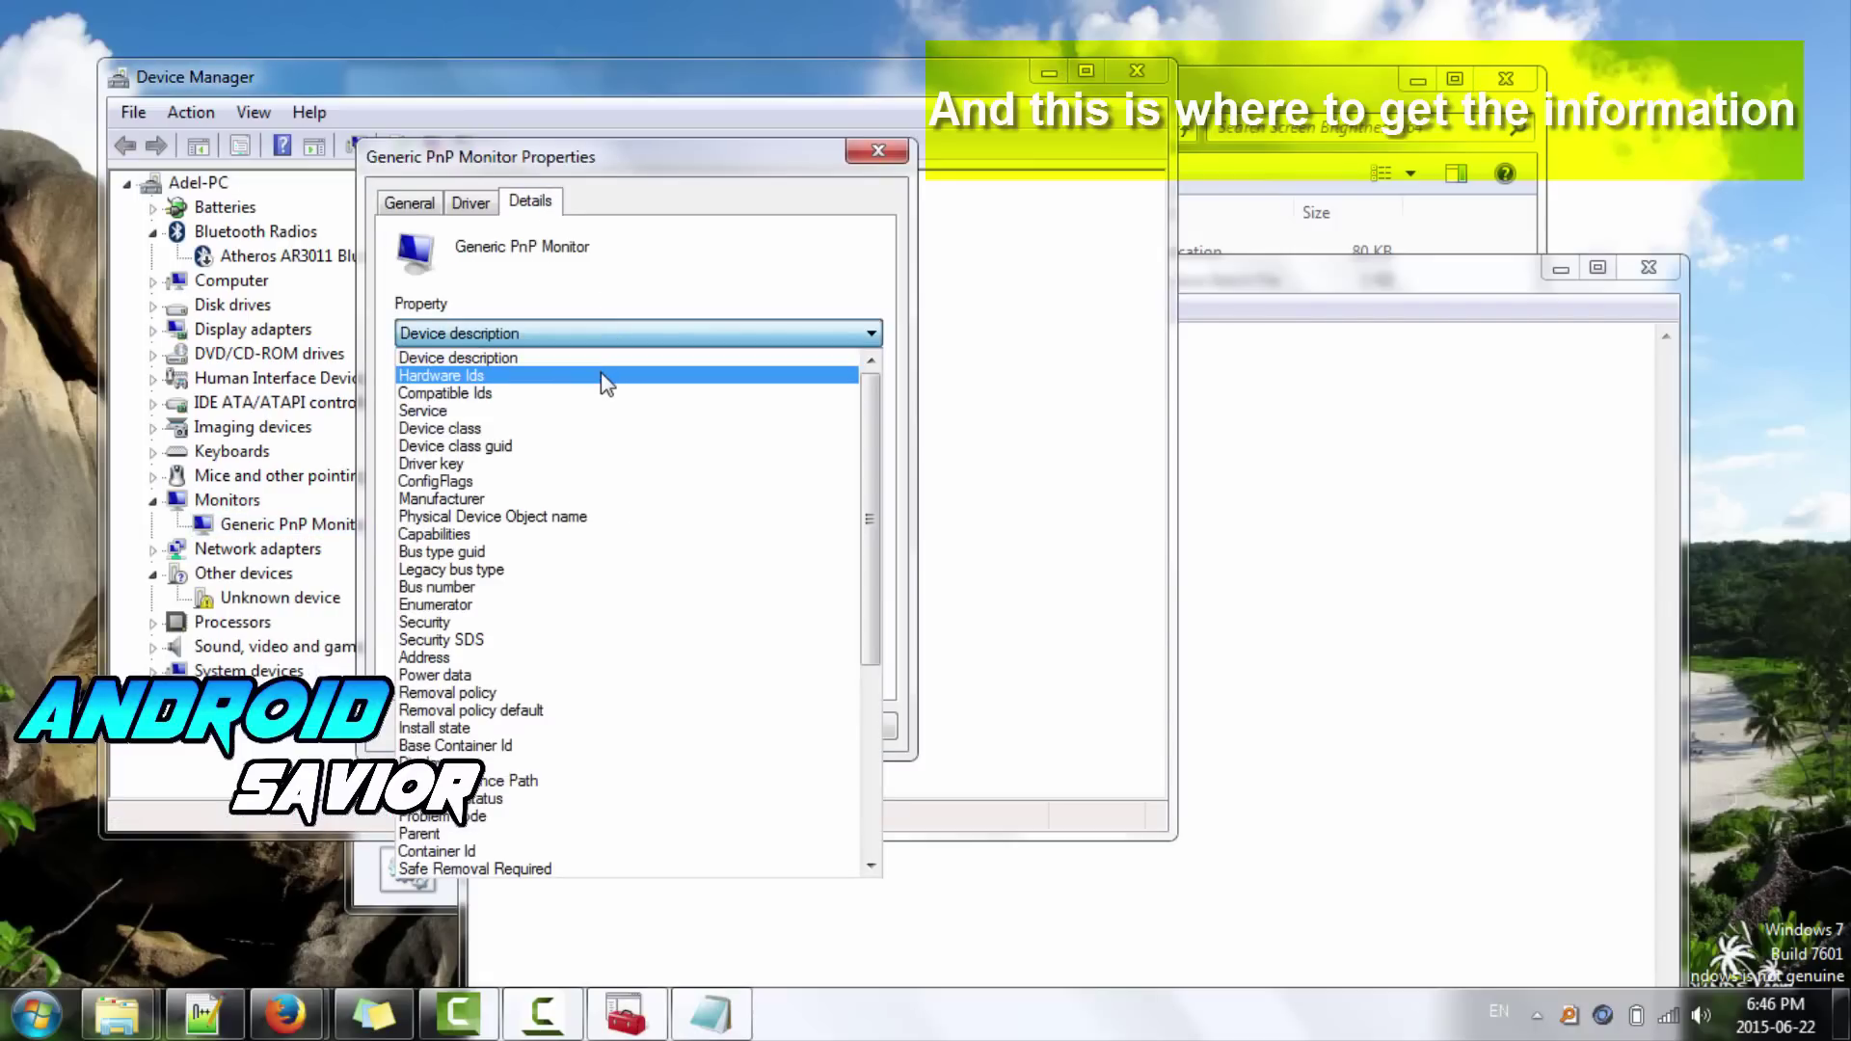
{"action": "left_click", "coordinate": [599, 370]}
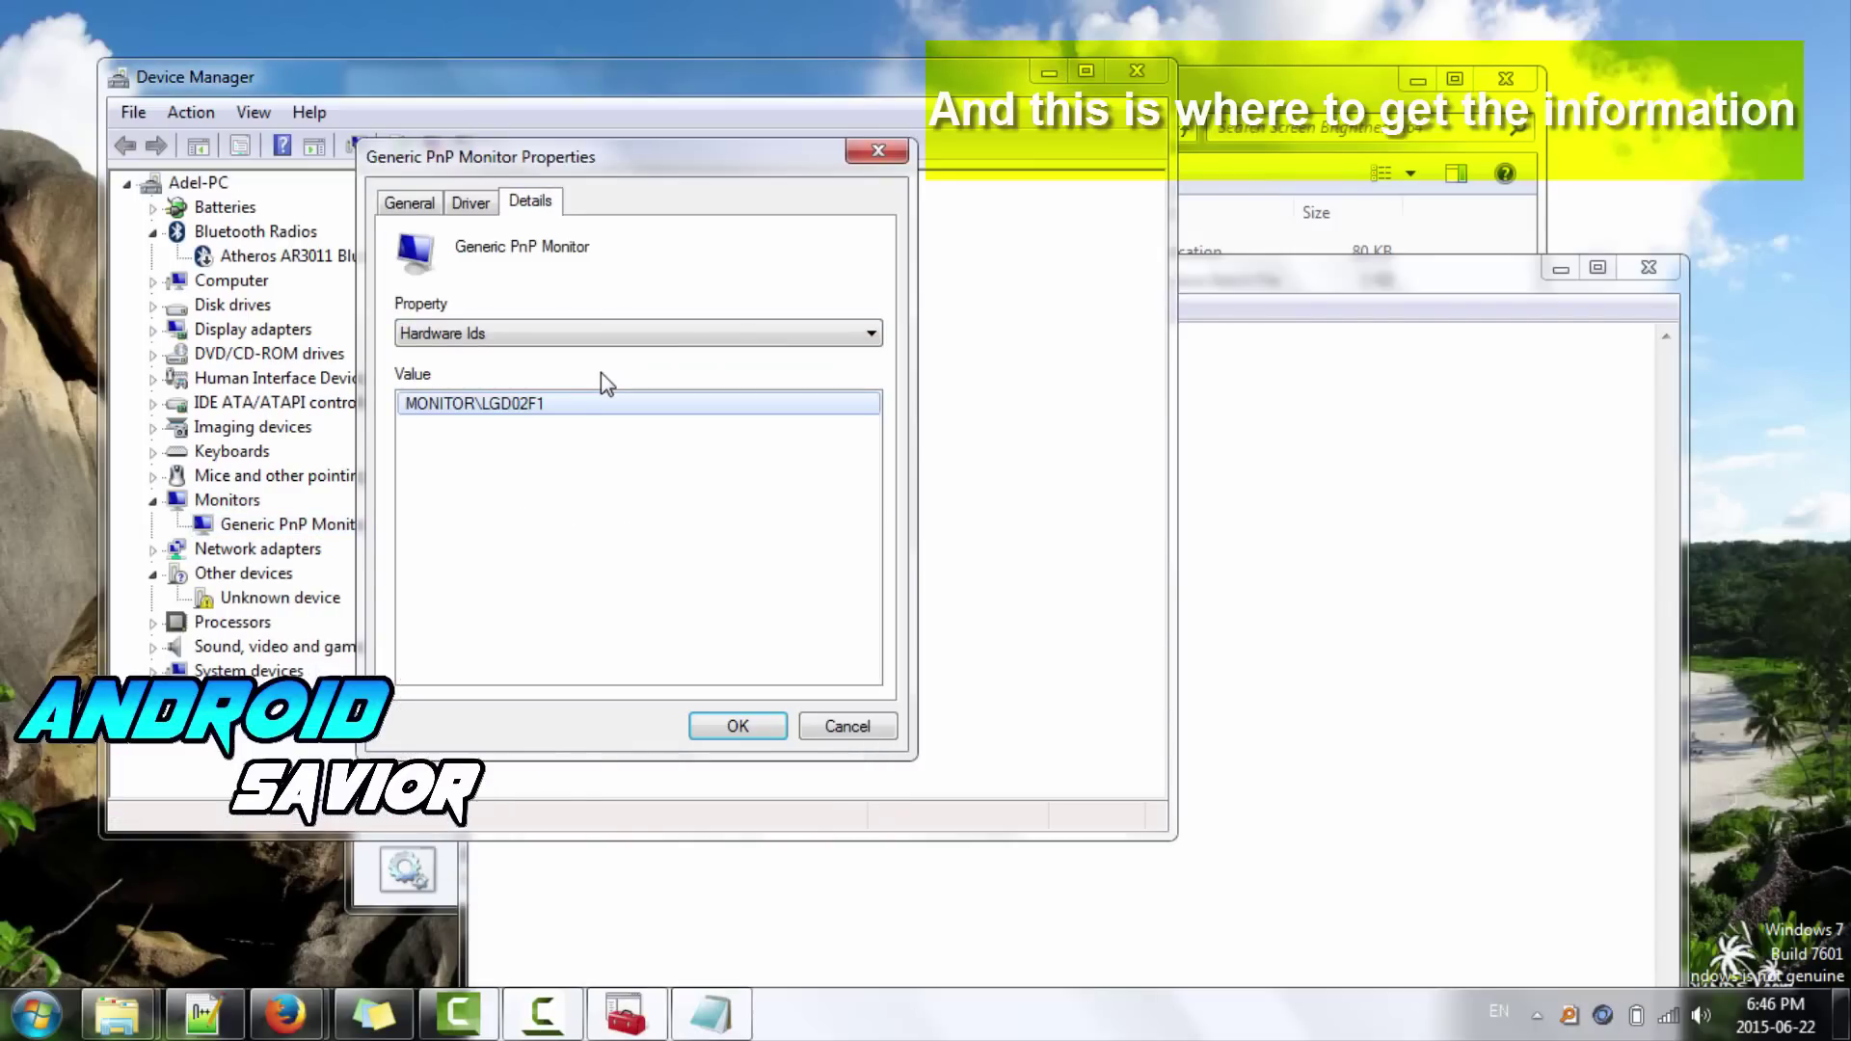
{"action": "right_click", "coordinate": [527, 406]}
{"action": "left_click", "coordinate": [579, 421]}
- Replace the selected monitor ID in the batch file with the copied MONITOR\LGD02F1 and remove the extra line break
{"action": "left_click", "coordinate": [1211, 282]}
{"action": "key", "text": "Delete"}
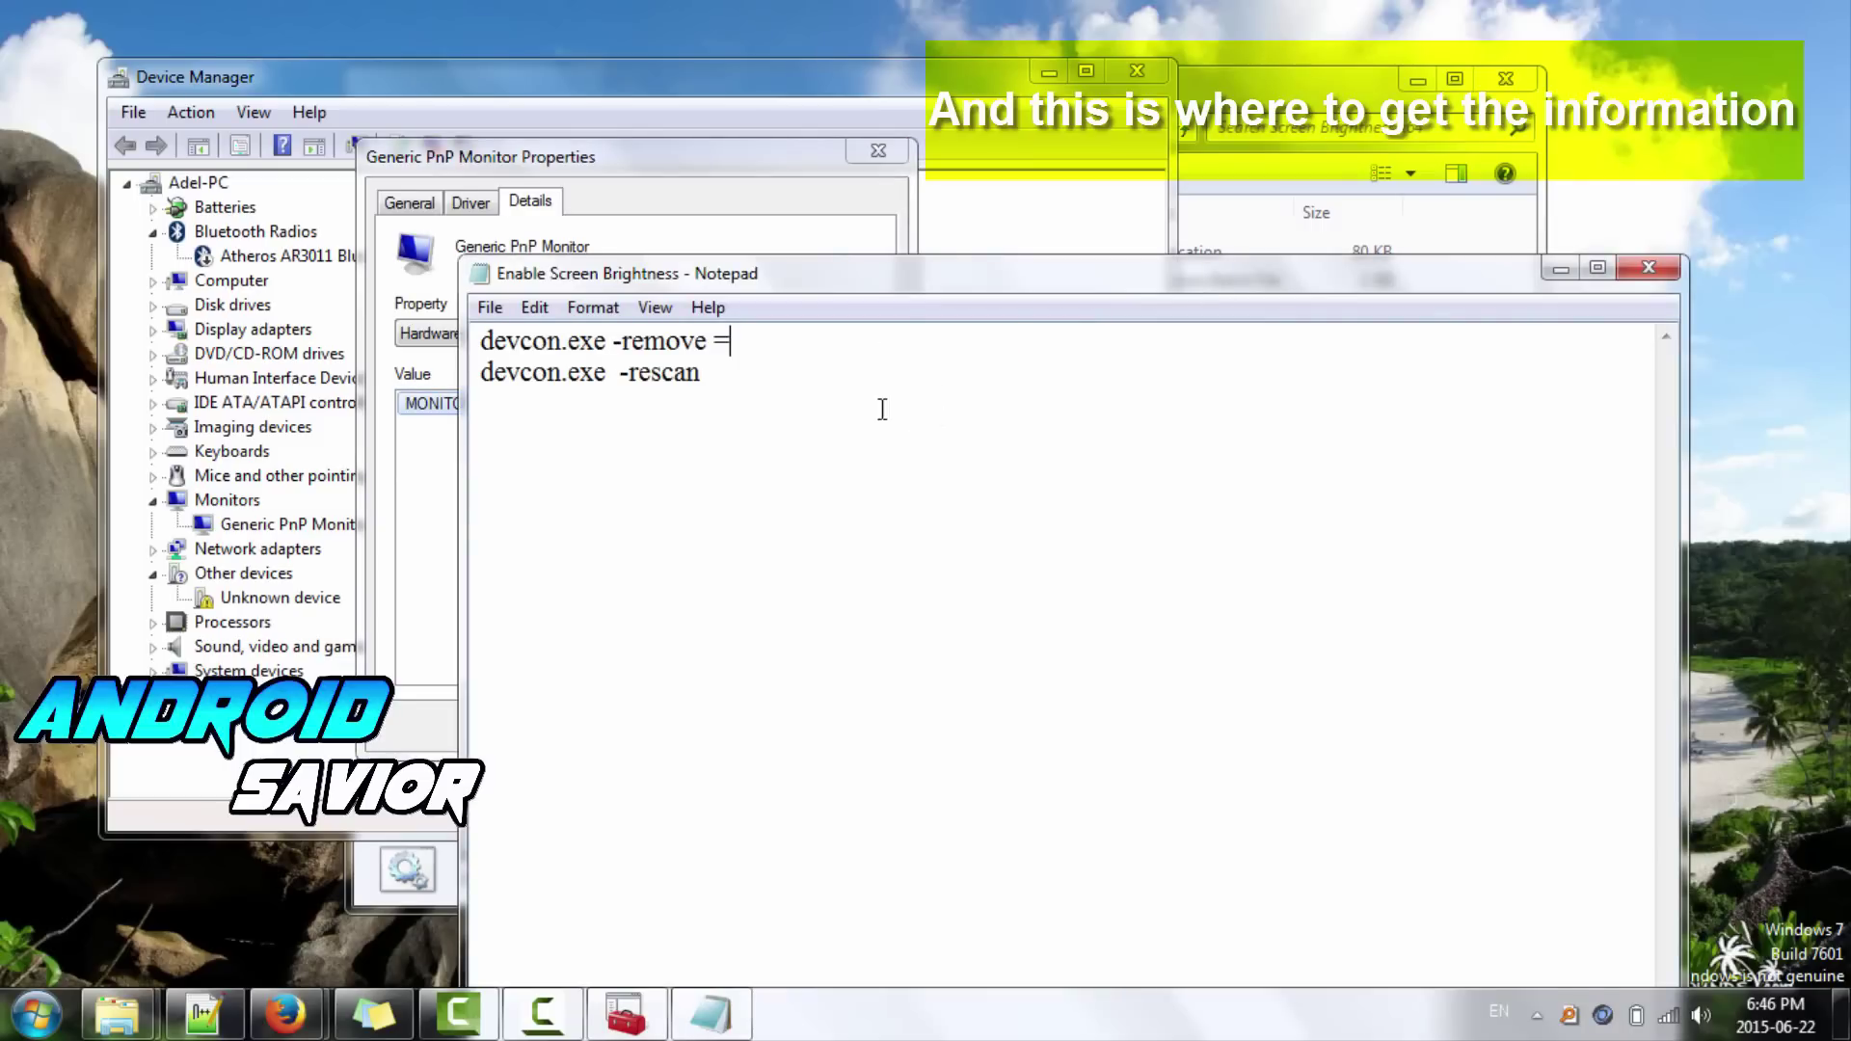
{"action": "key", "text": "ctrl+v"}
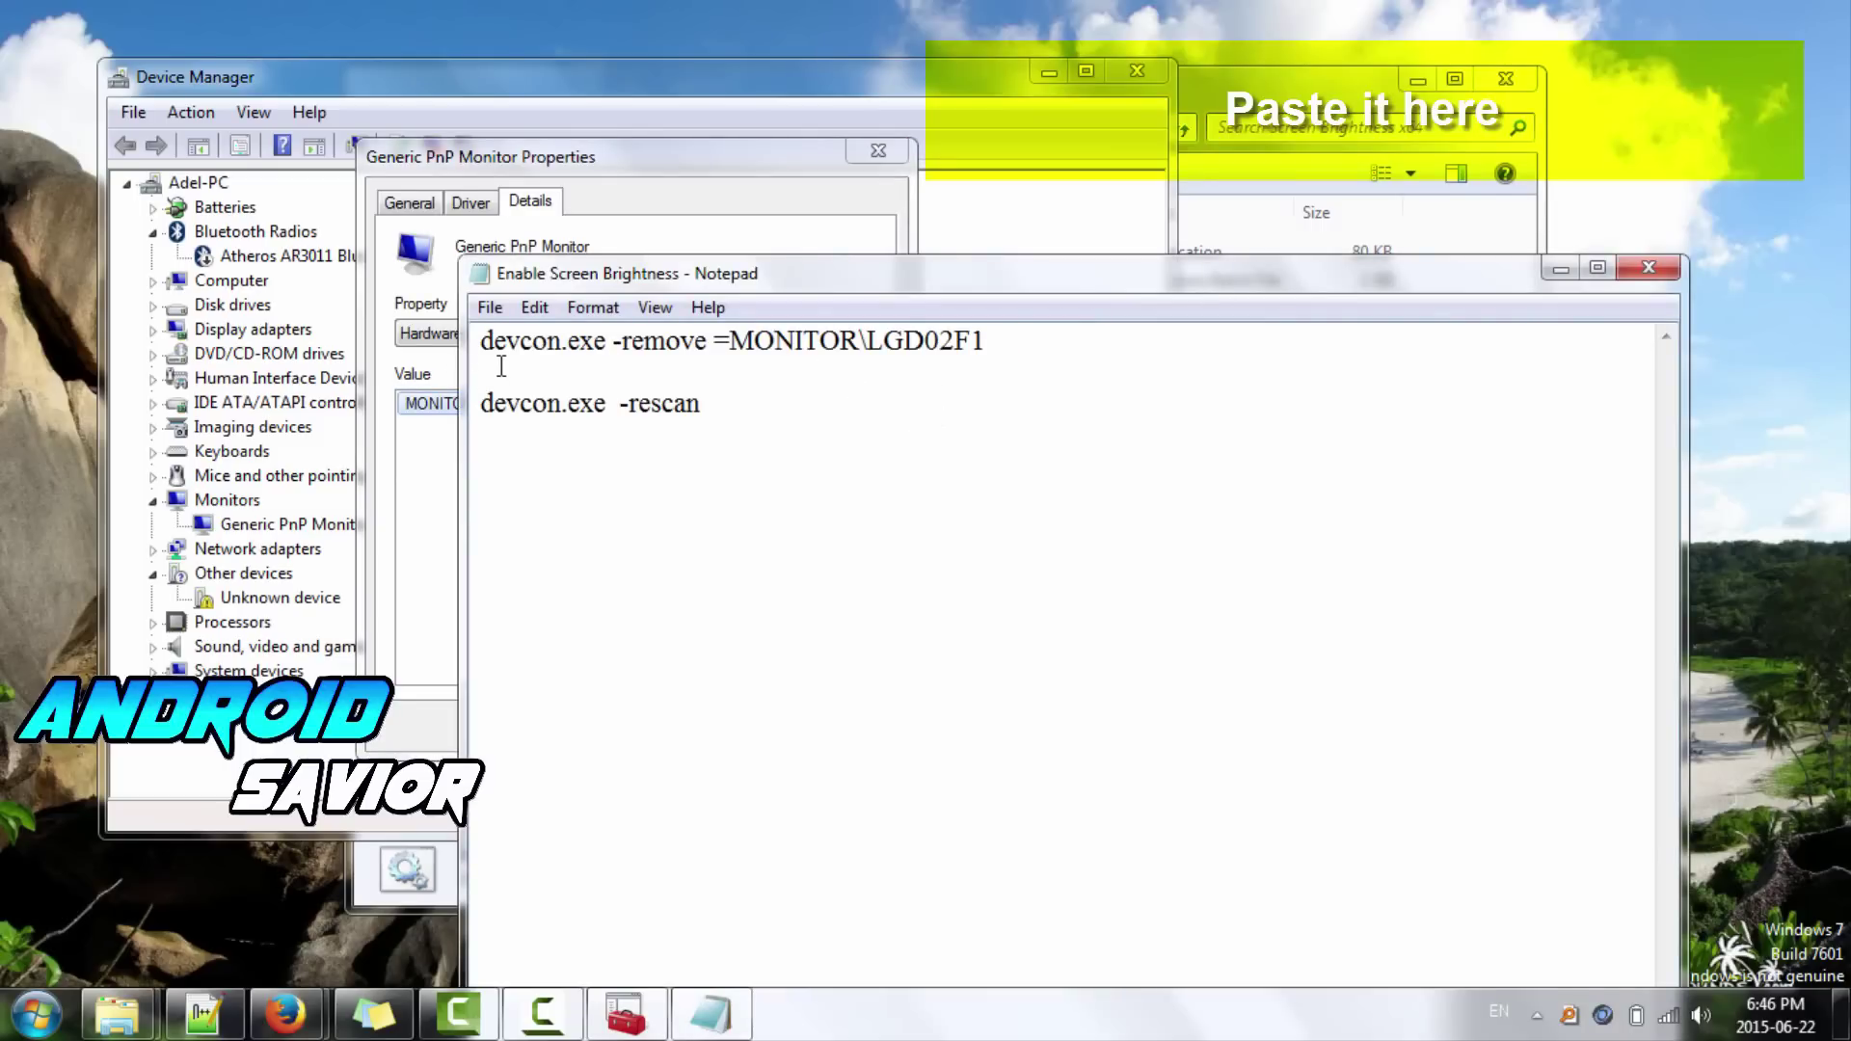
{"action": "key", "text": "BackSpace"}
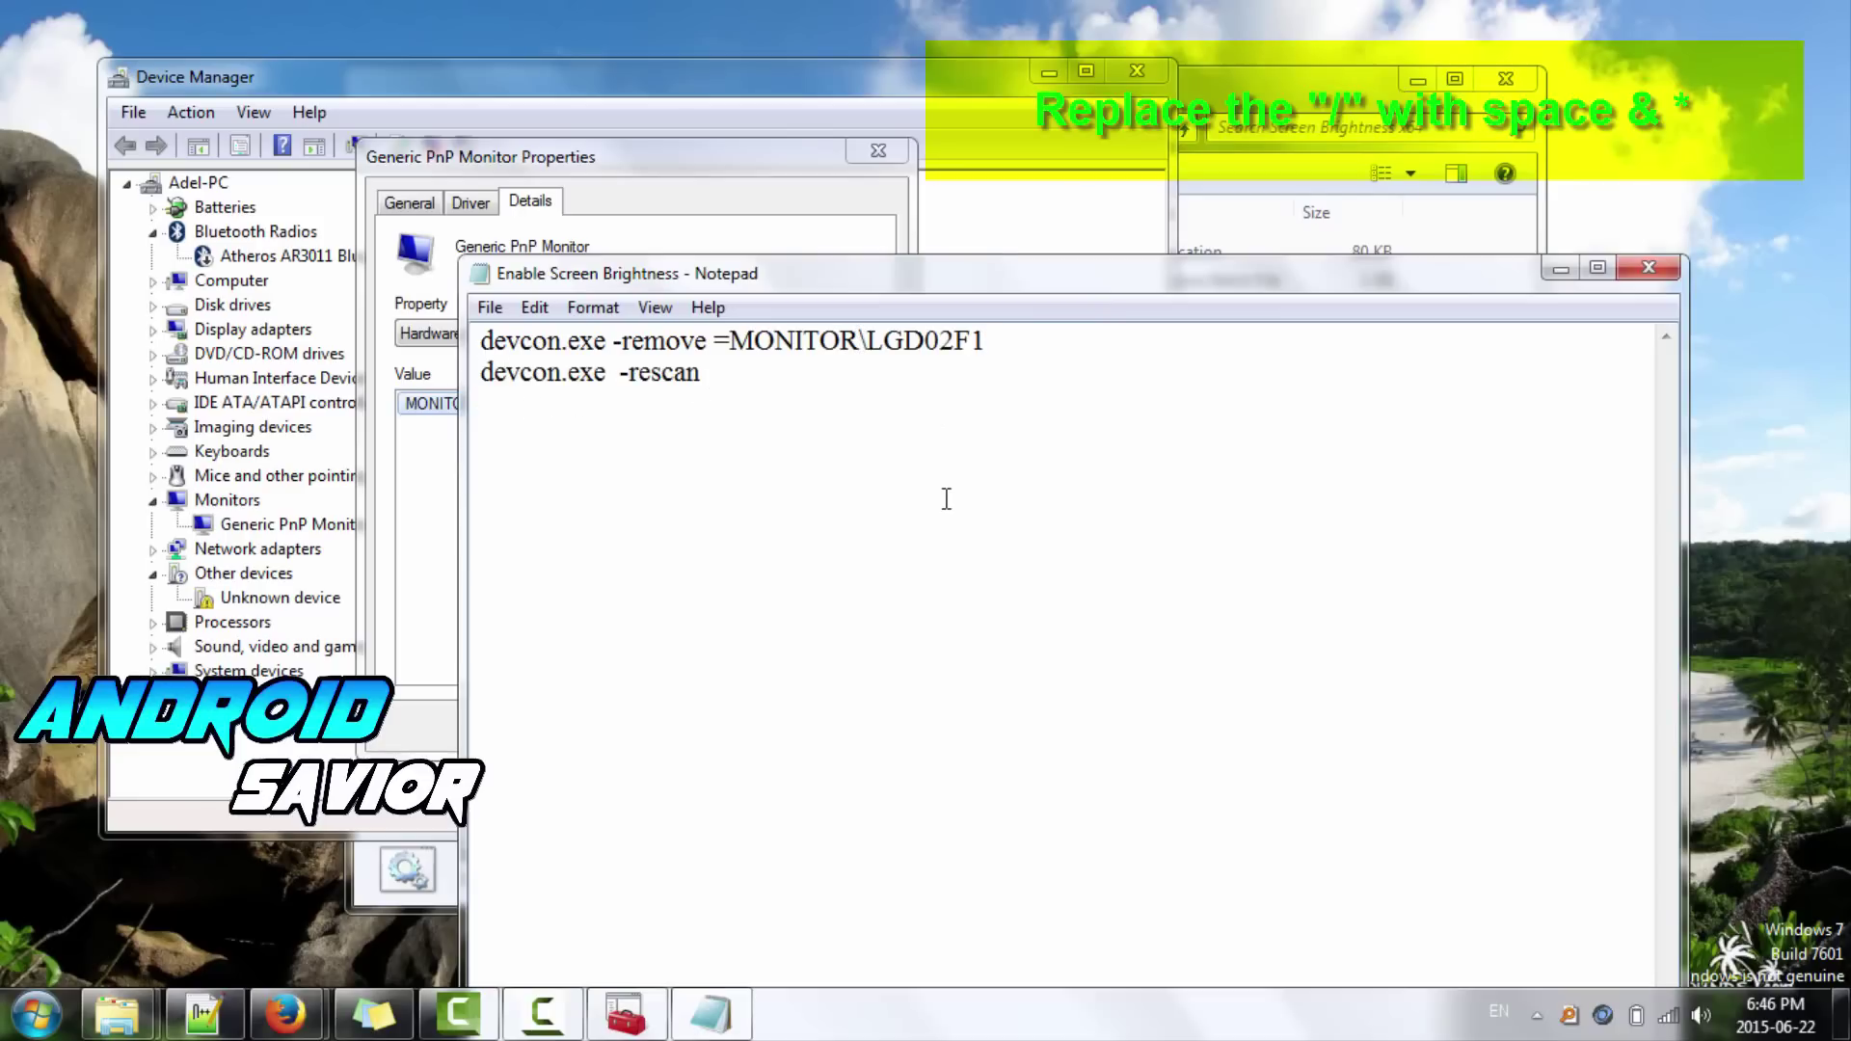
- Replace the backslash before LGD02F1 with a space and an asterisk, add an asterisk at the line's end, and save the file
{"action": "key", "text": "Delete"}
{"action": "type", "text": "*"}
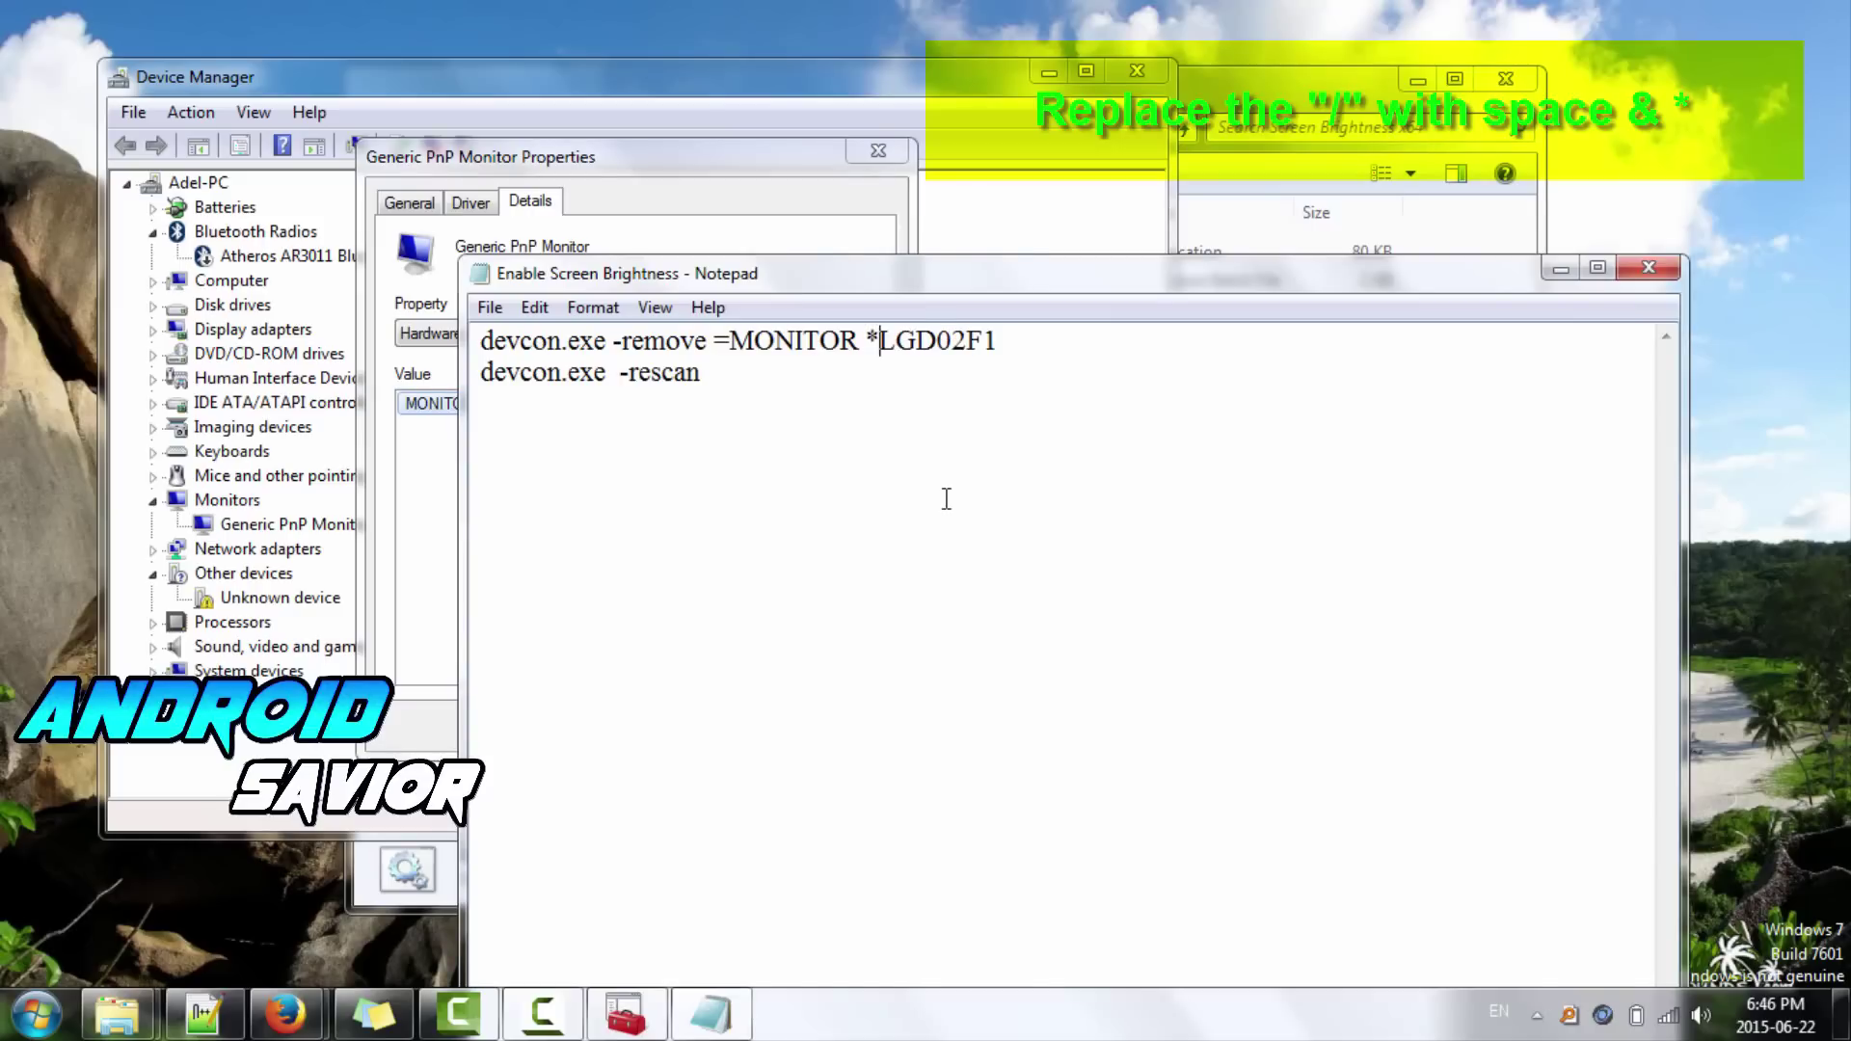
{"action": "type", "text": "*"}
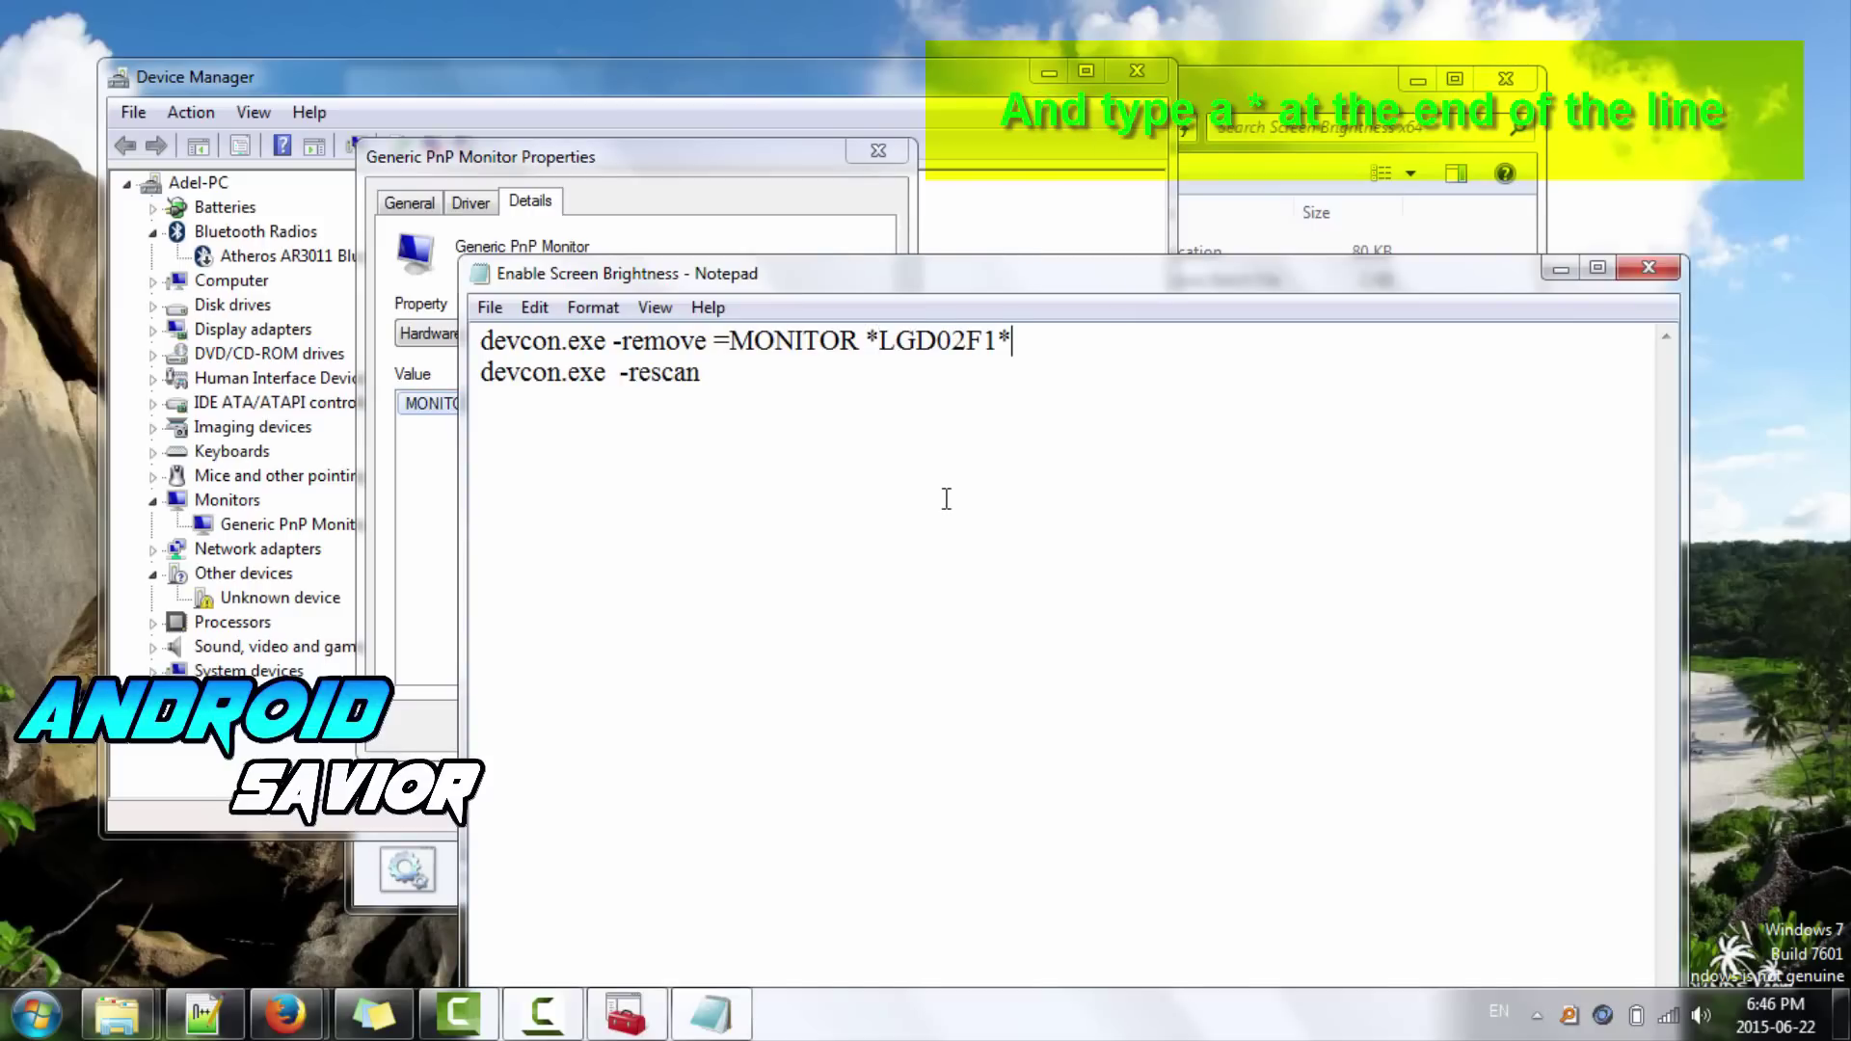
{"action": "left_click", "coordinate": [489, 308]}
{"action": "left_click", "coordinate": [542, 395]}
- Copy the line "devcon.exe -remove =MONITOR *LGD02F1*" from the Enable Screen Brightness file, then close the file, monitor properties and Device Manager
{"action": "left_click_drag", "start_coordinate": [1012, 342], "coordinate": [457, 340]}
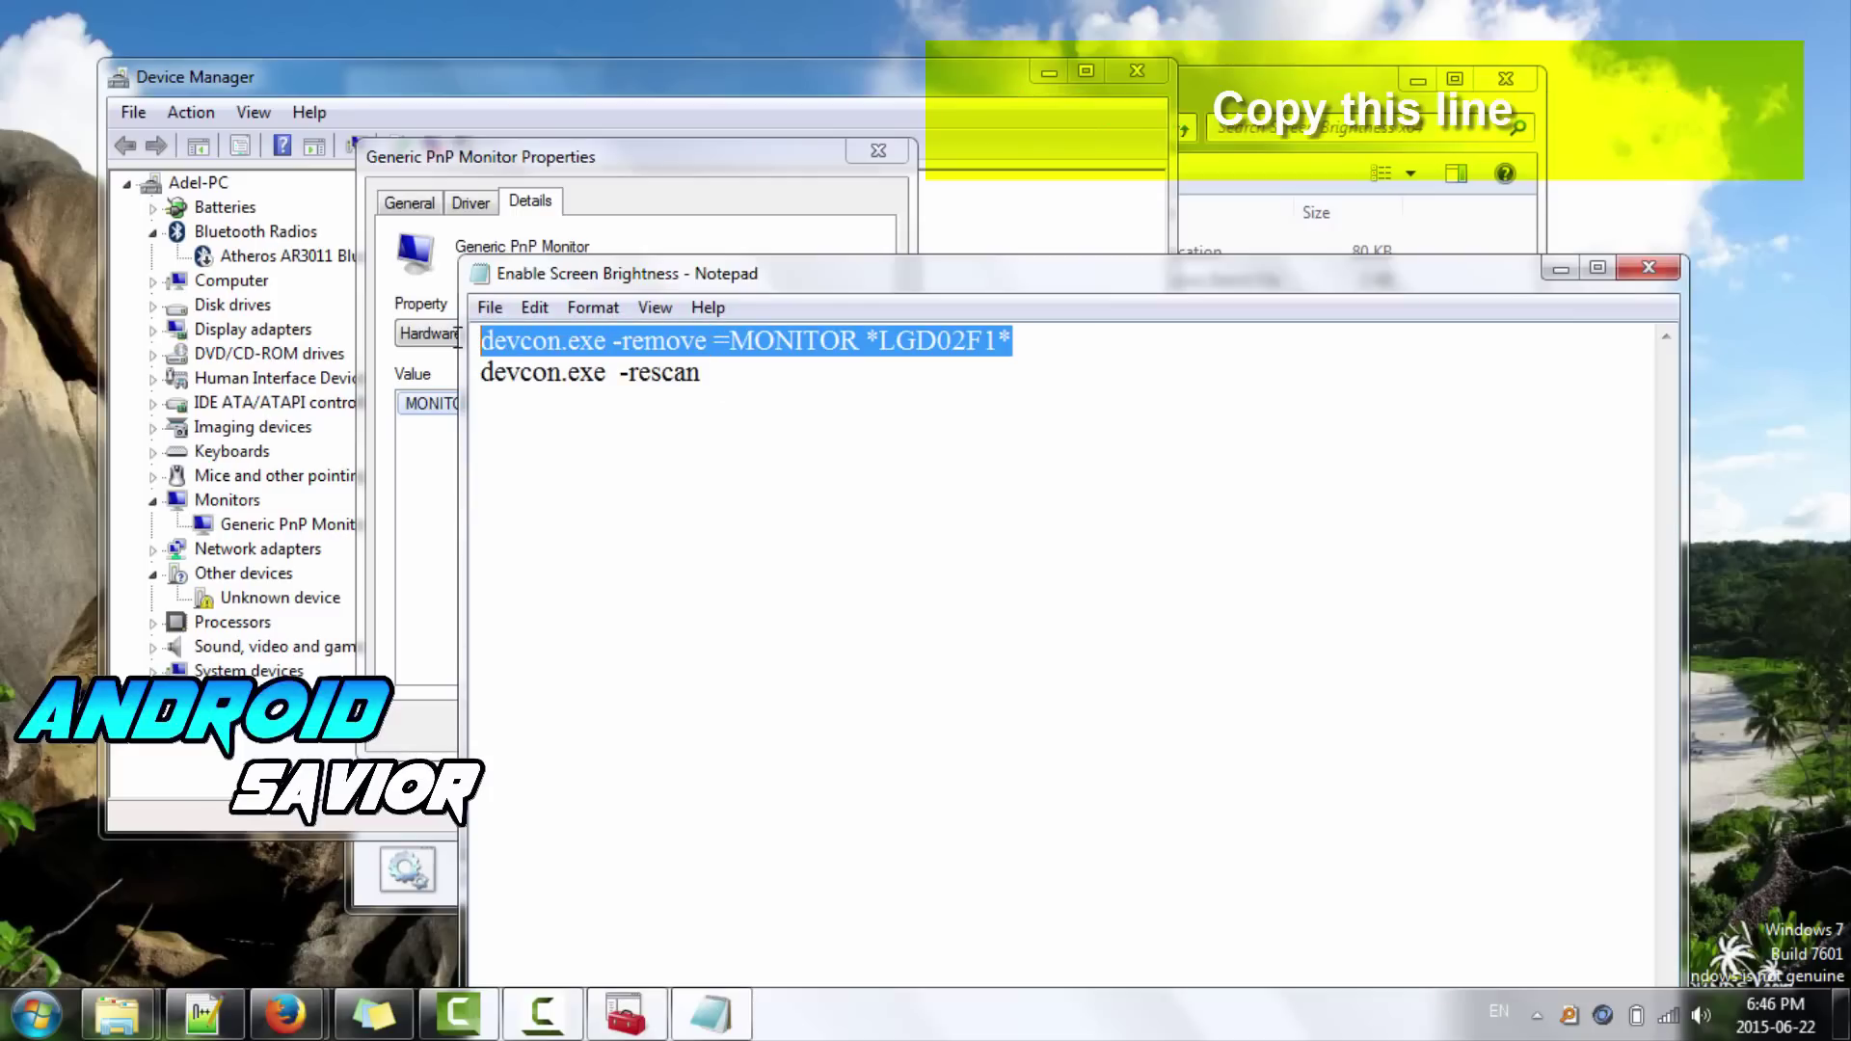
{"action": "right_click", "coordinate": [619, 349]}
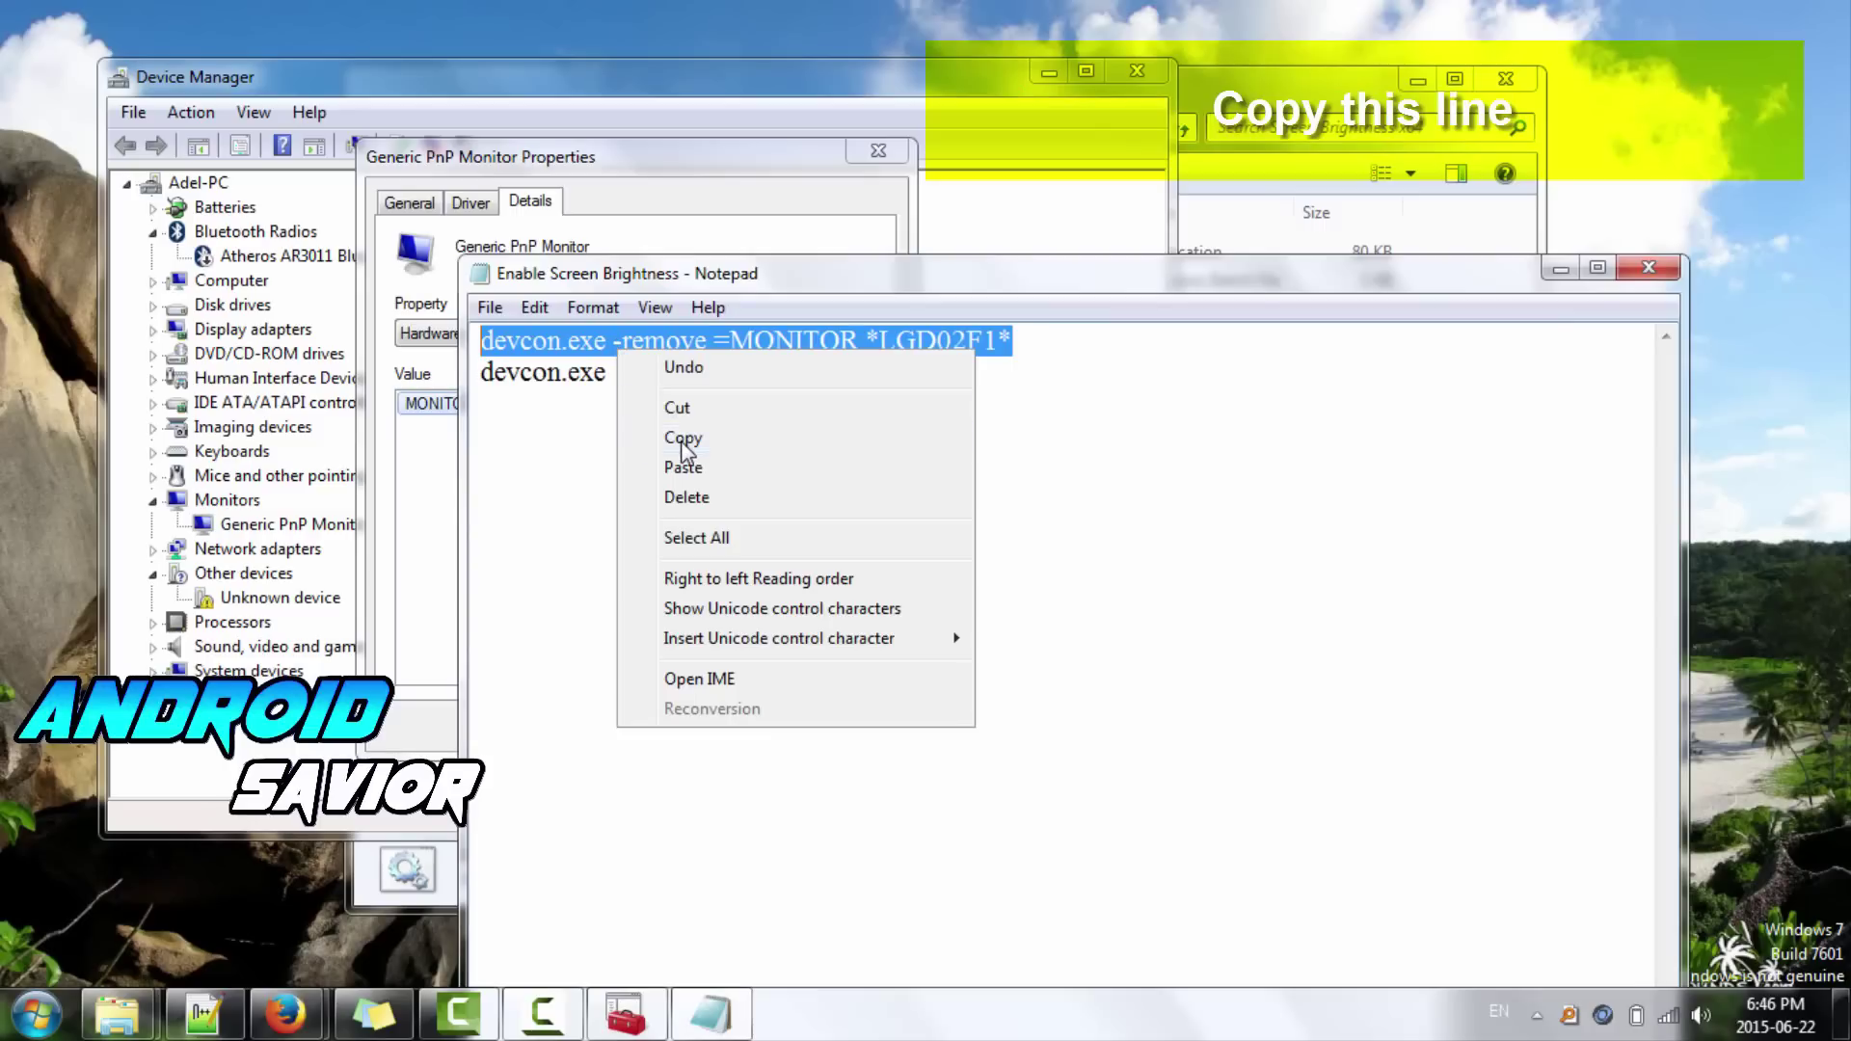
{"action": "left_click", "coordinate": [675, 436]}
{"action": "left_click", "coordinate": [1629, 275]}
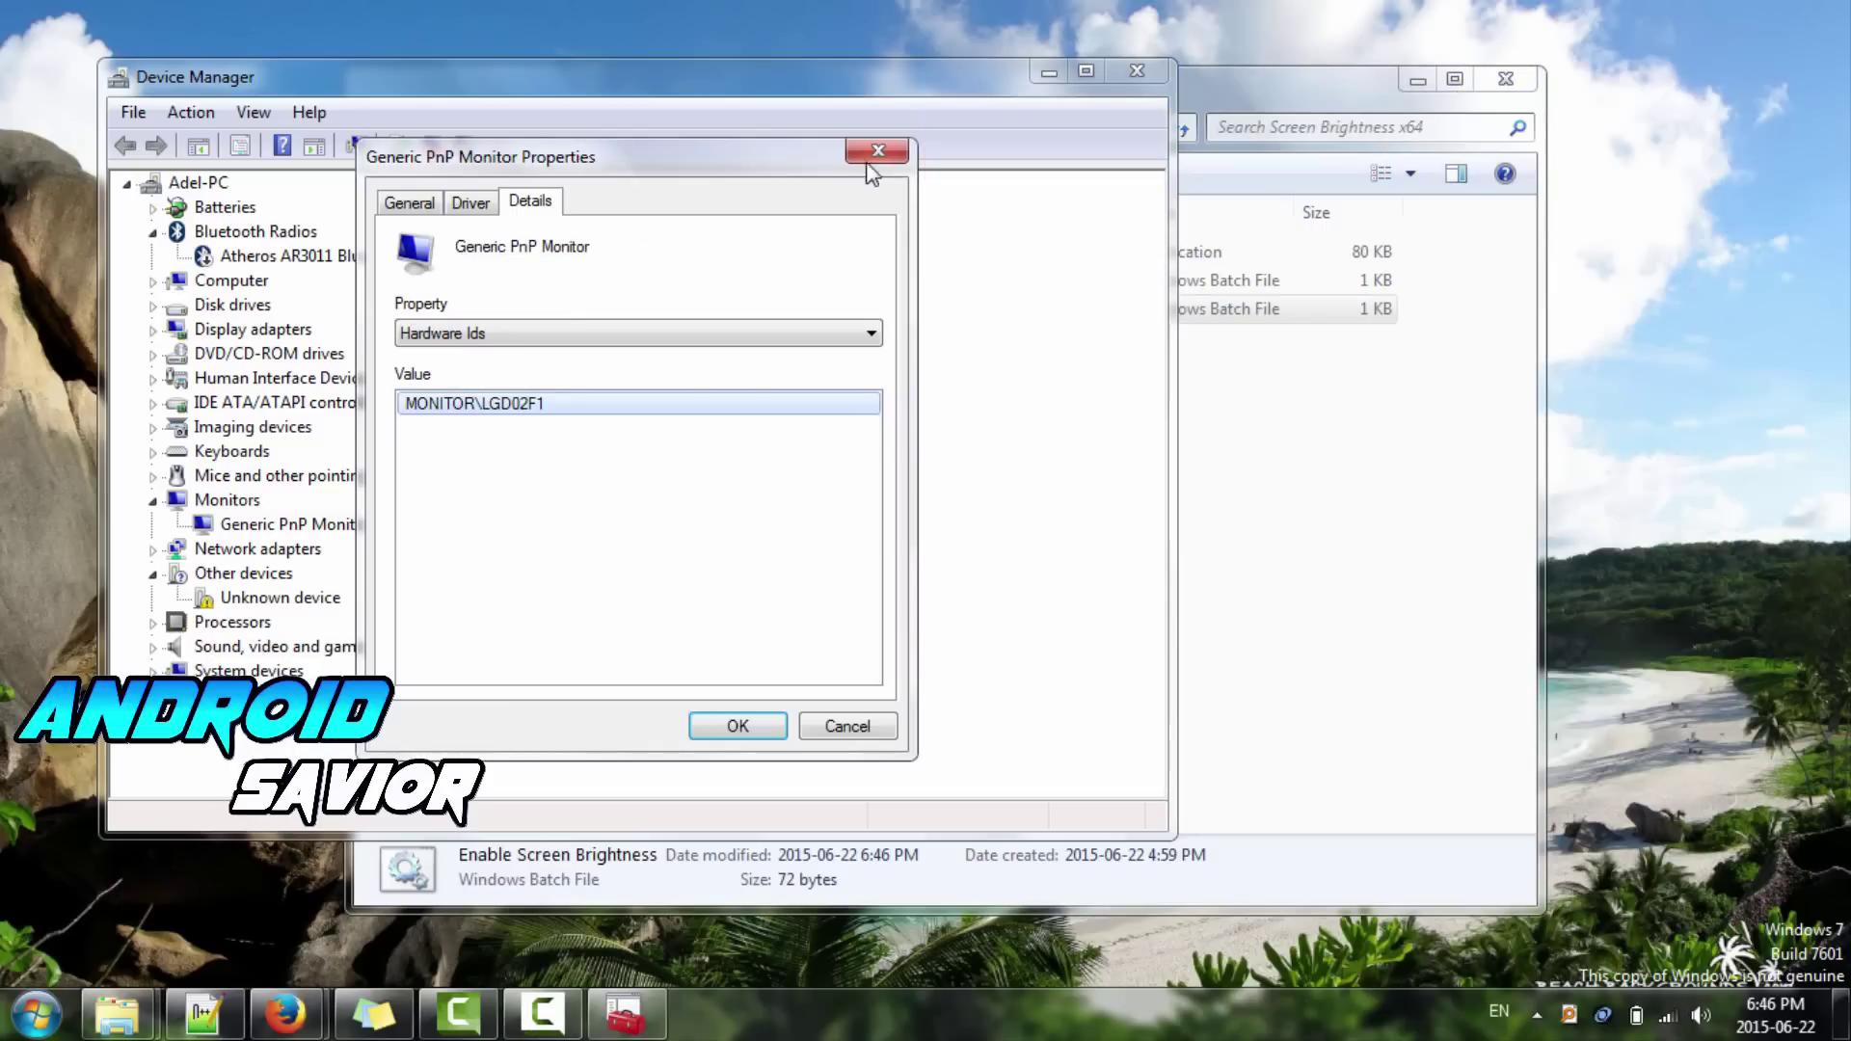
{"action": "left_click", "coordinate": [875, 152]}
{"action": "left_click", "coordinate": [1137, 72]}
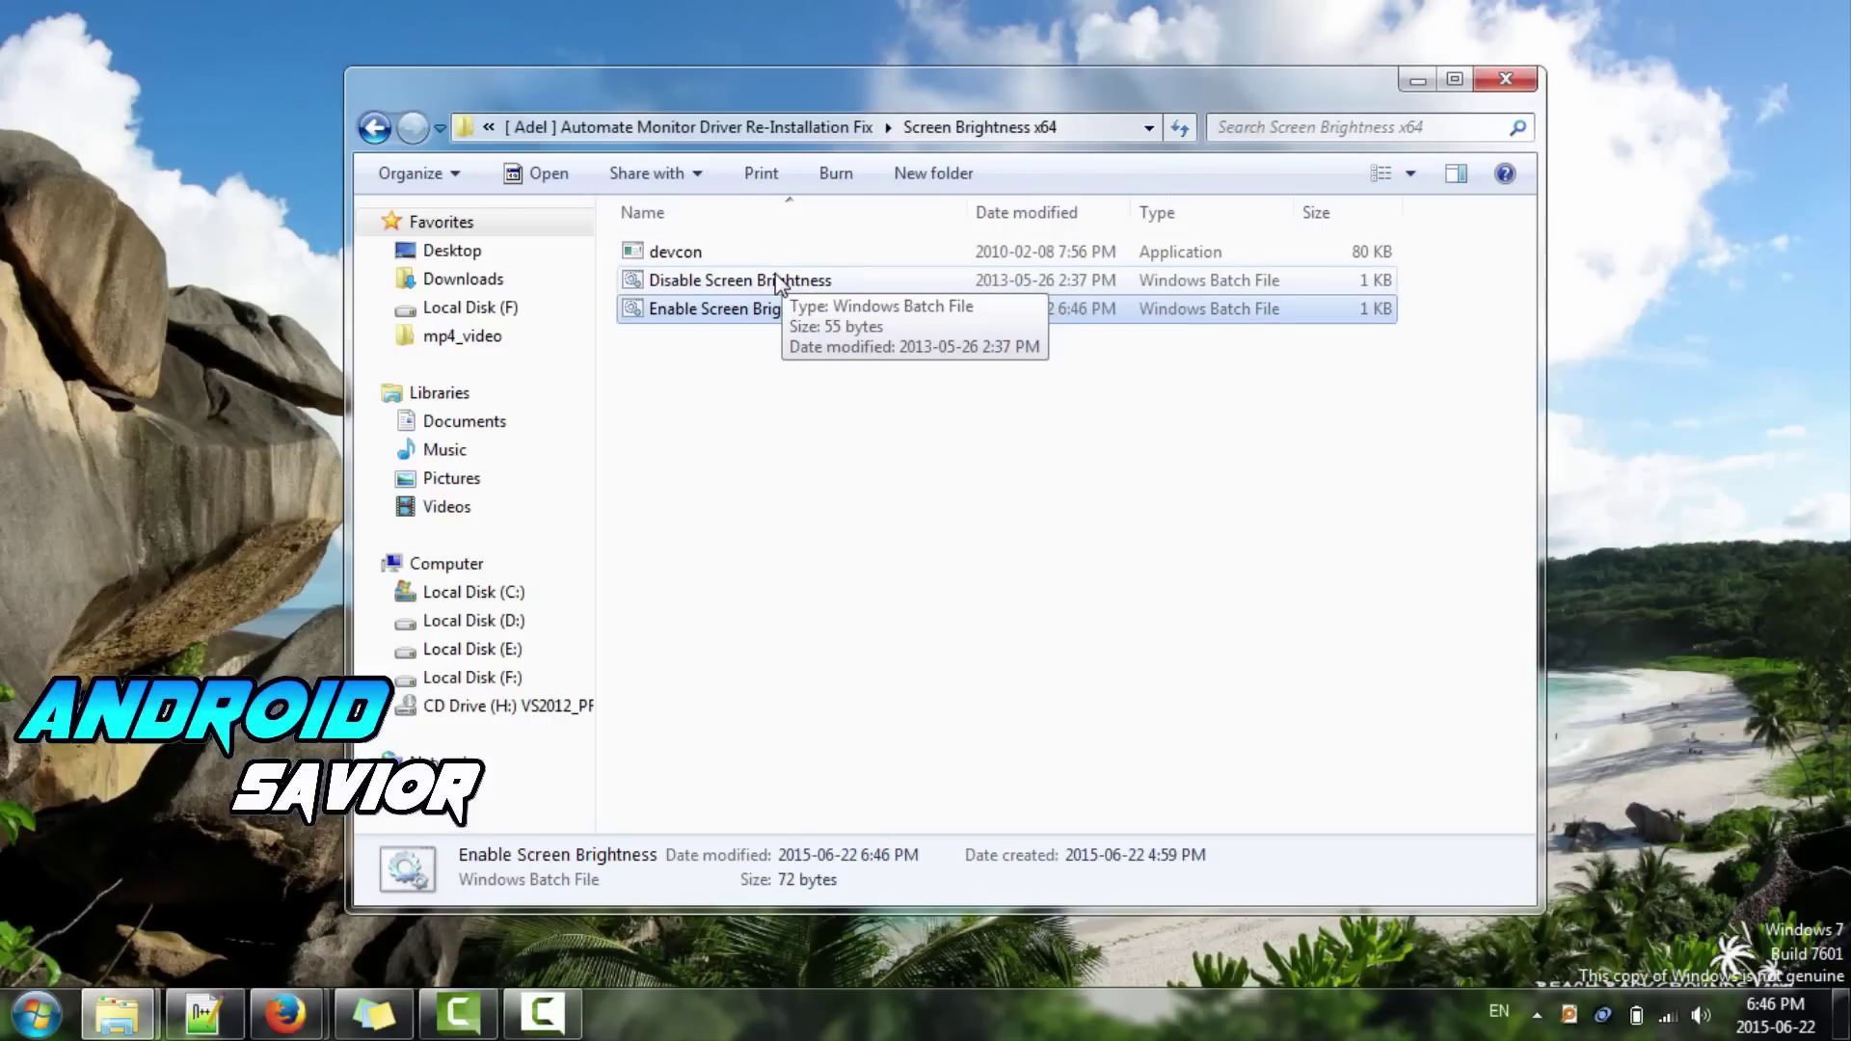
- Open the Disable Screen Brightness batch file for editing, replace its line with the copied devcon remove command, and save and close it
{"action": "left_click", "coordinate": [762, 281]}
{"action": "right_click", "coordinate": [775, 280]}
{"action": "left_click", "coordinate": [837, 298]}
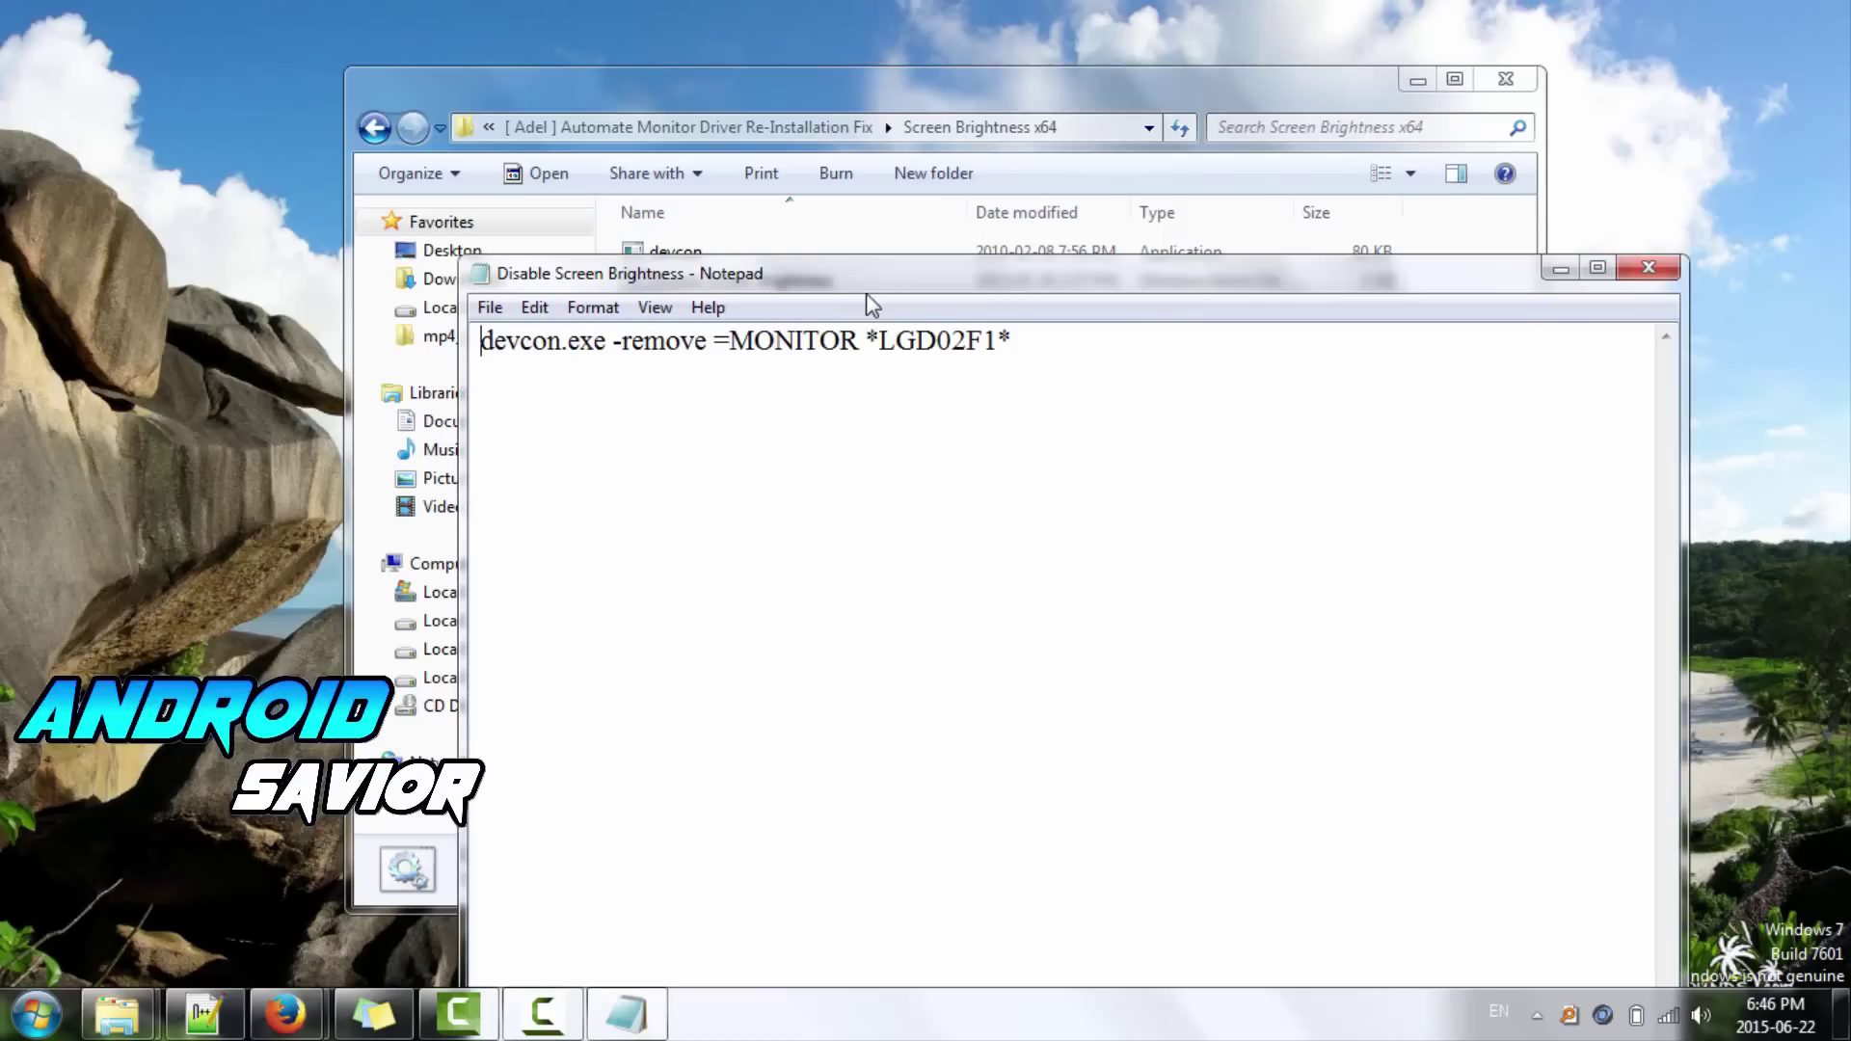
{"action": "key", "text": "End"}
{"action": "key", "text": "shift+Left"}
{"action": "key", "text": "shift+Left"}
{"action": "left_click_drag", "start_coordinate": [786, 331], "coordinate": [460, 334]}
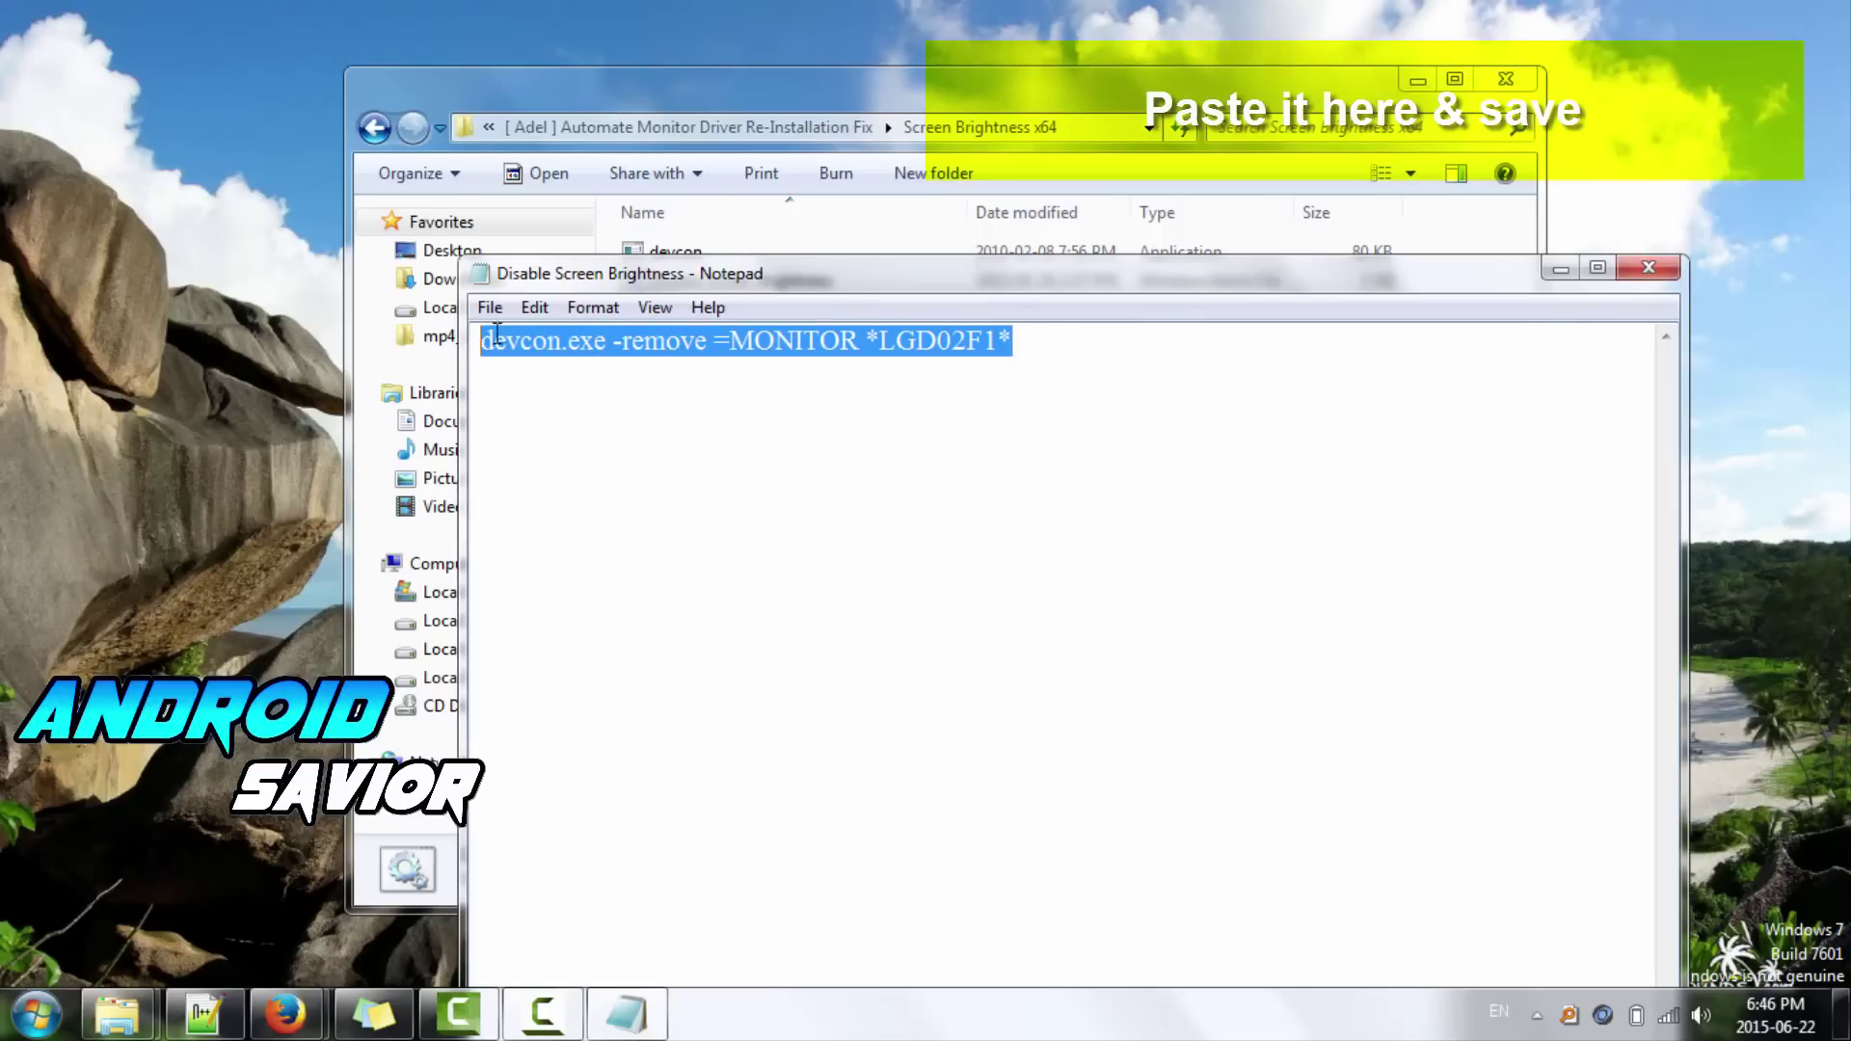
{"action": "key", "text": "ctrl+v"}
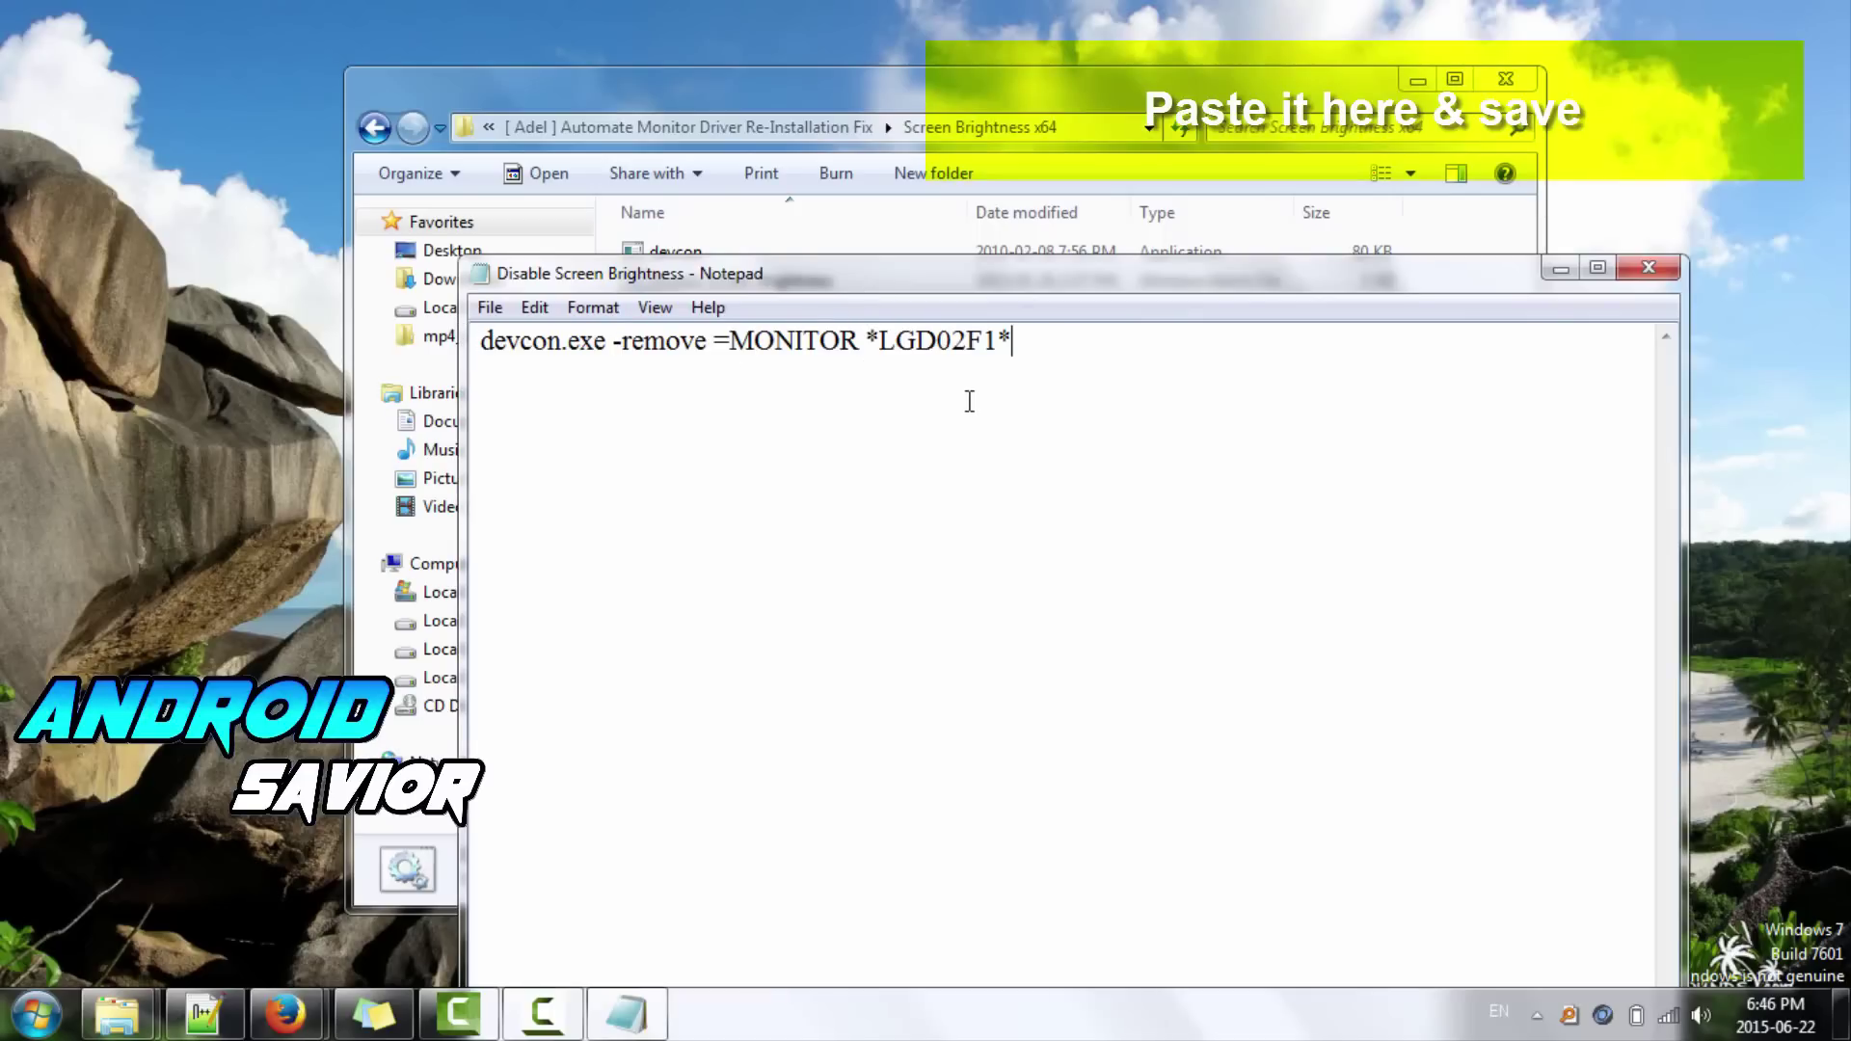
{"action": "left_click", "coordinate": [1648, 269]}
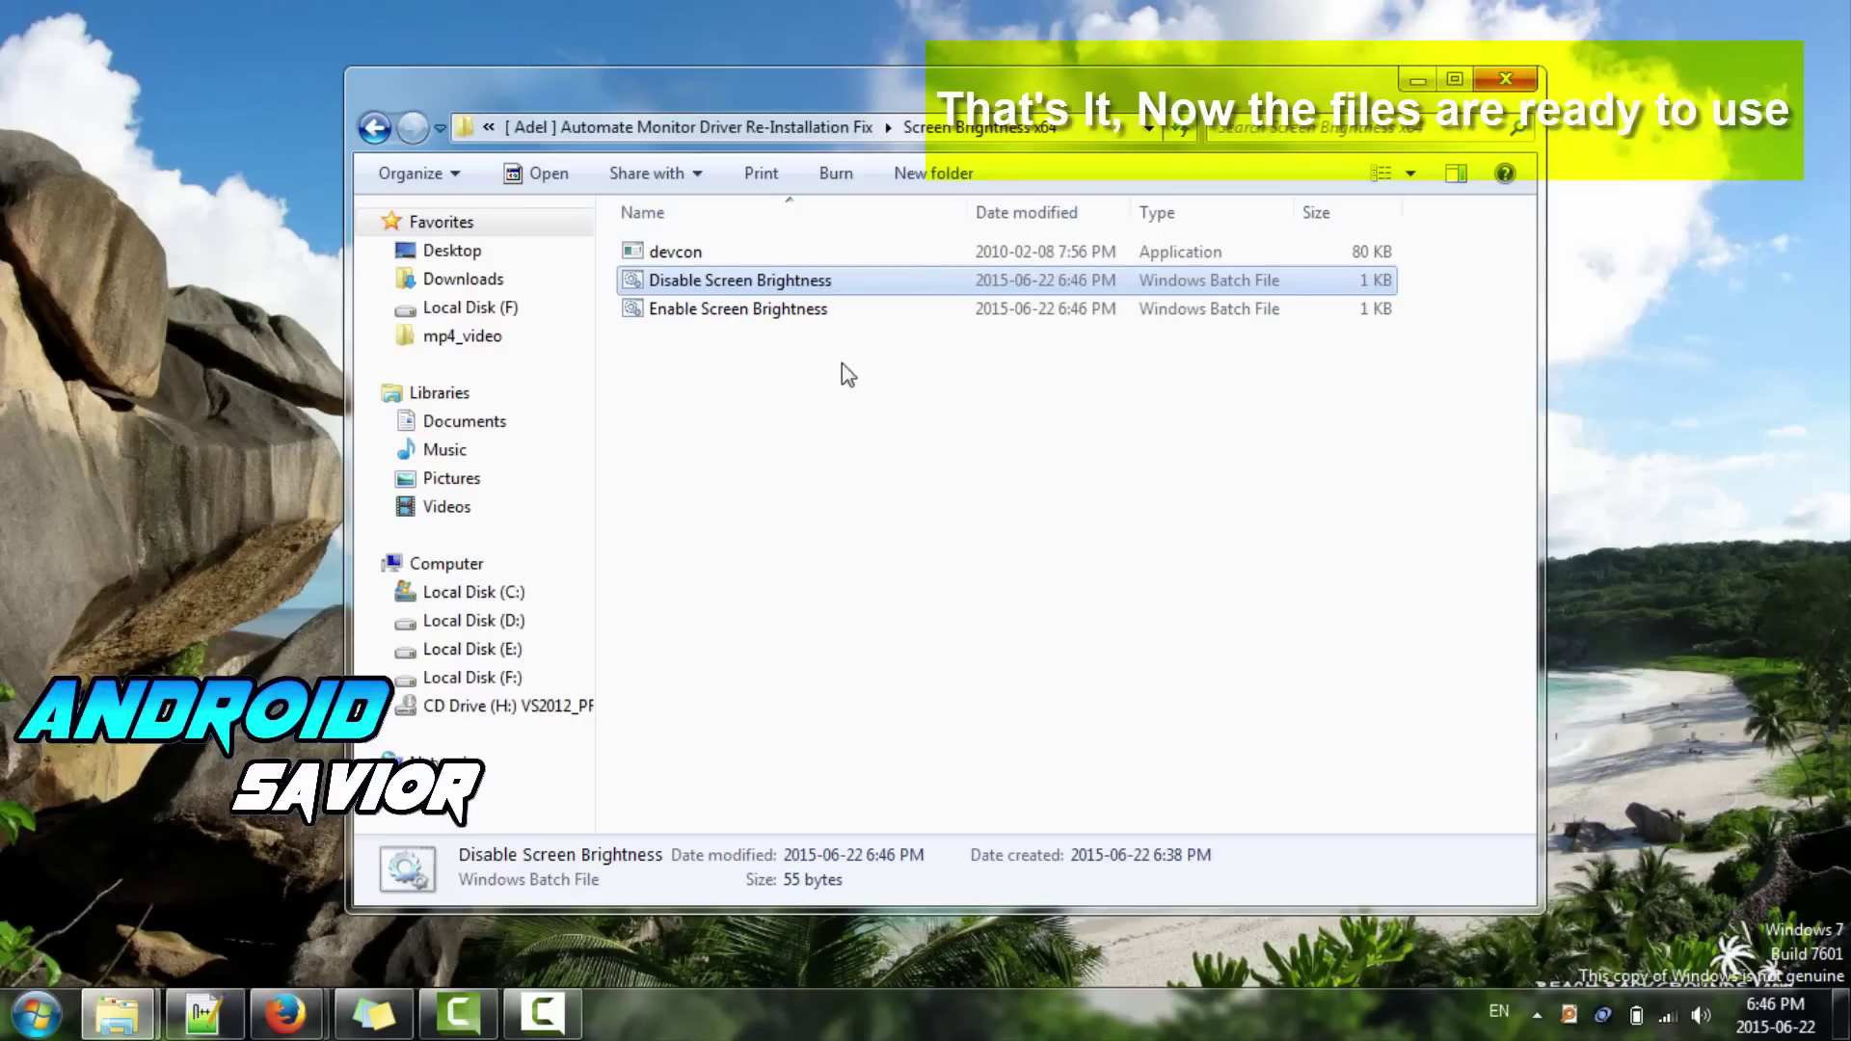
- Test both batch files by running Disable Screen Brightness and then Enable Screen Brightness
{"action": "left_click", "coordinate": [683, 289]}
{"action": "double_click", "coordinate": [683, 290]}
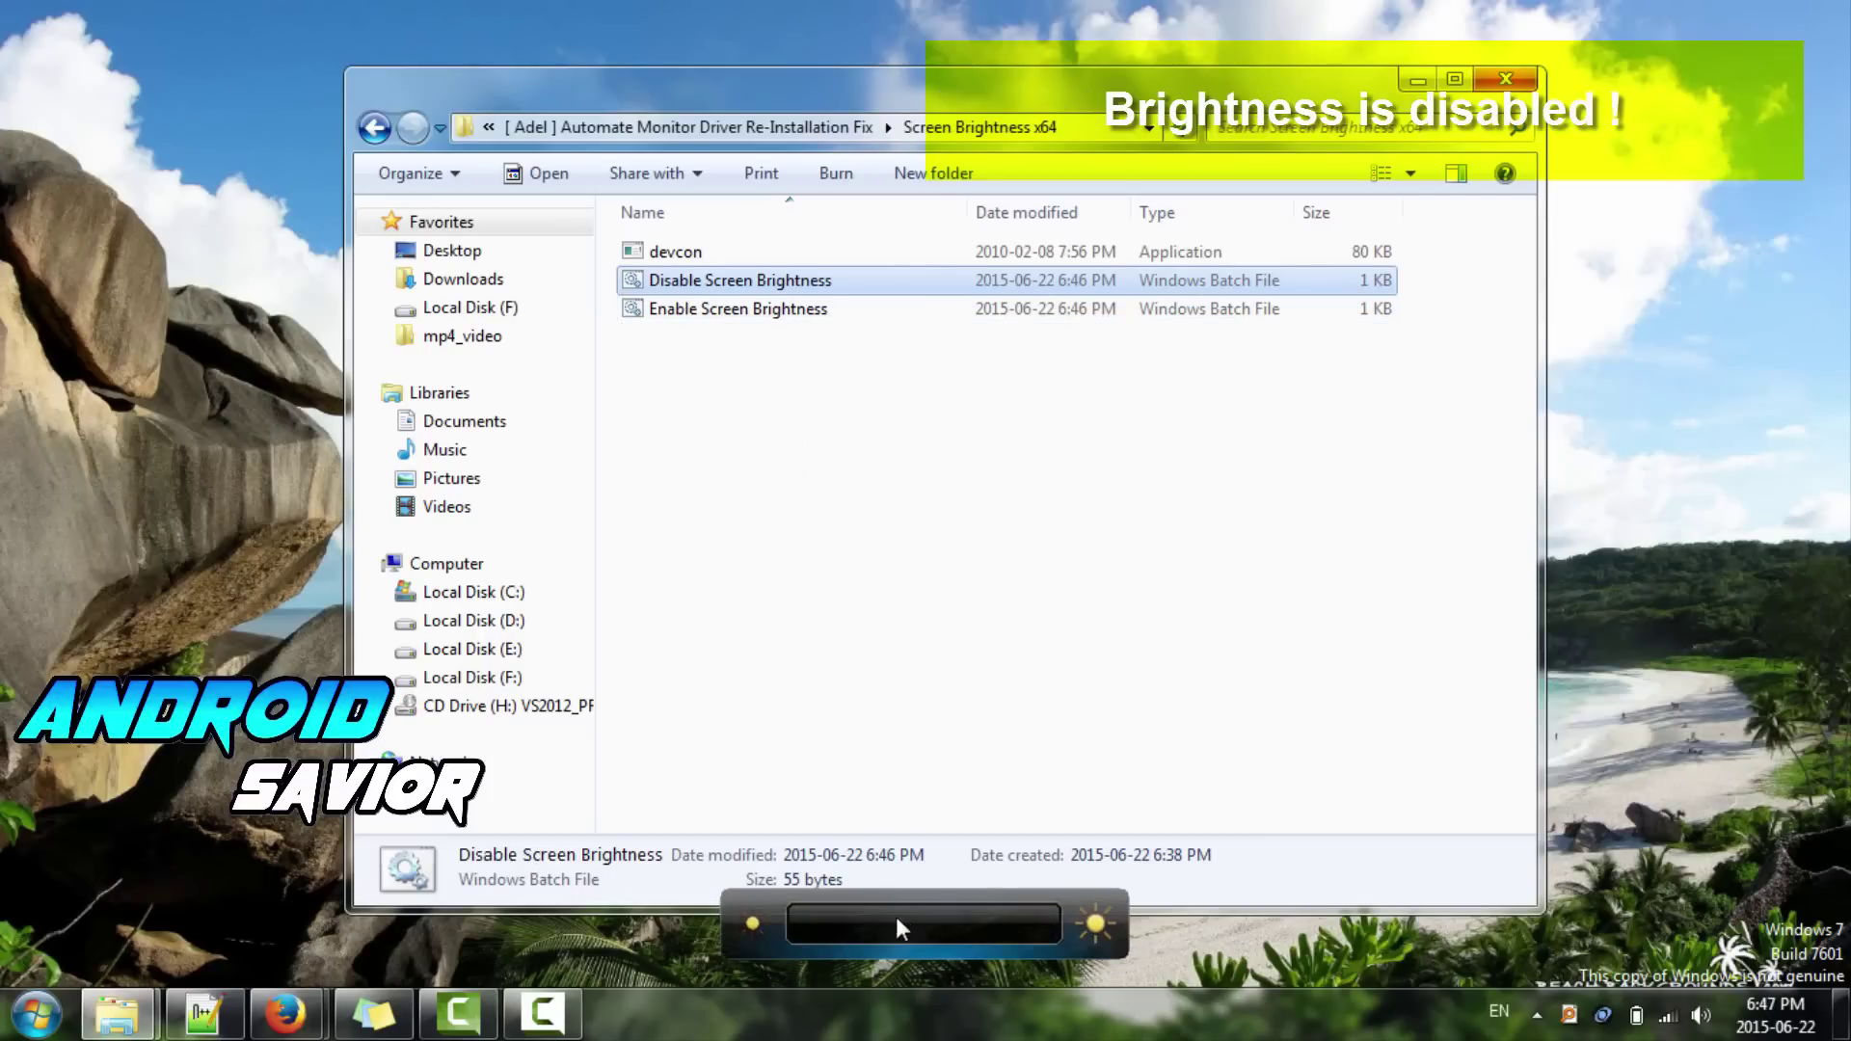
{"action": "double_click", "coordinate": [693, 310]}
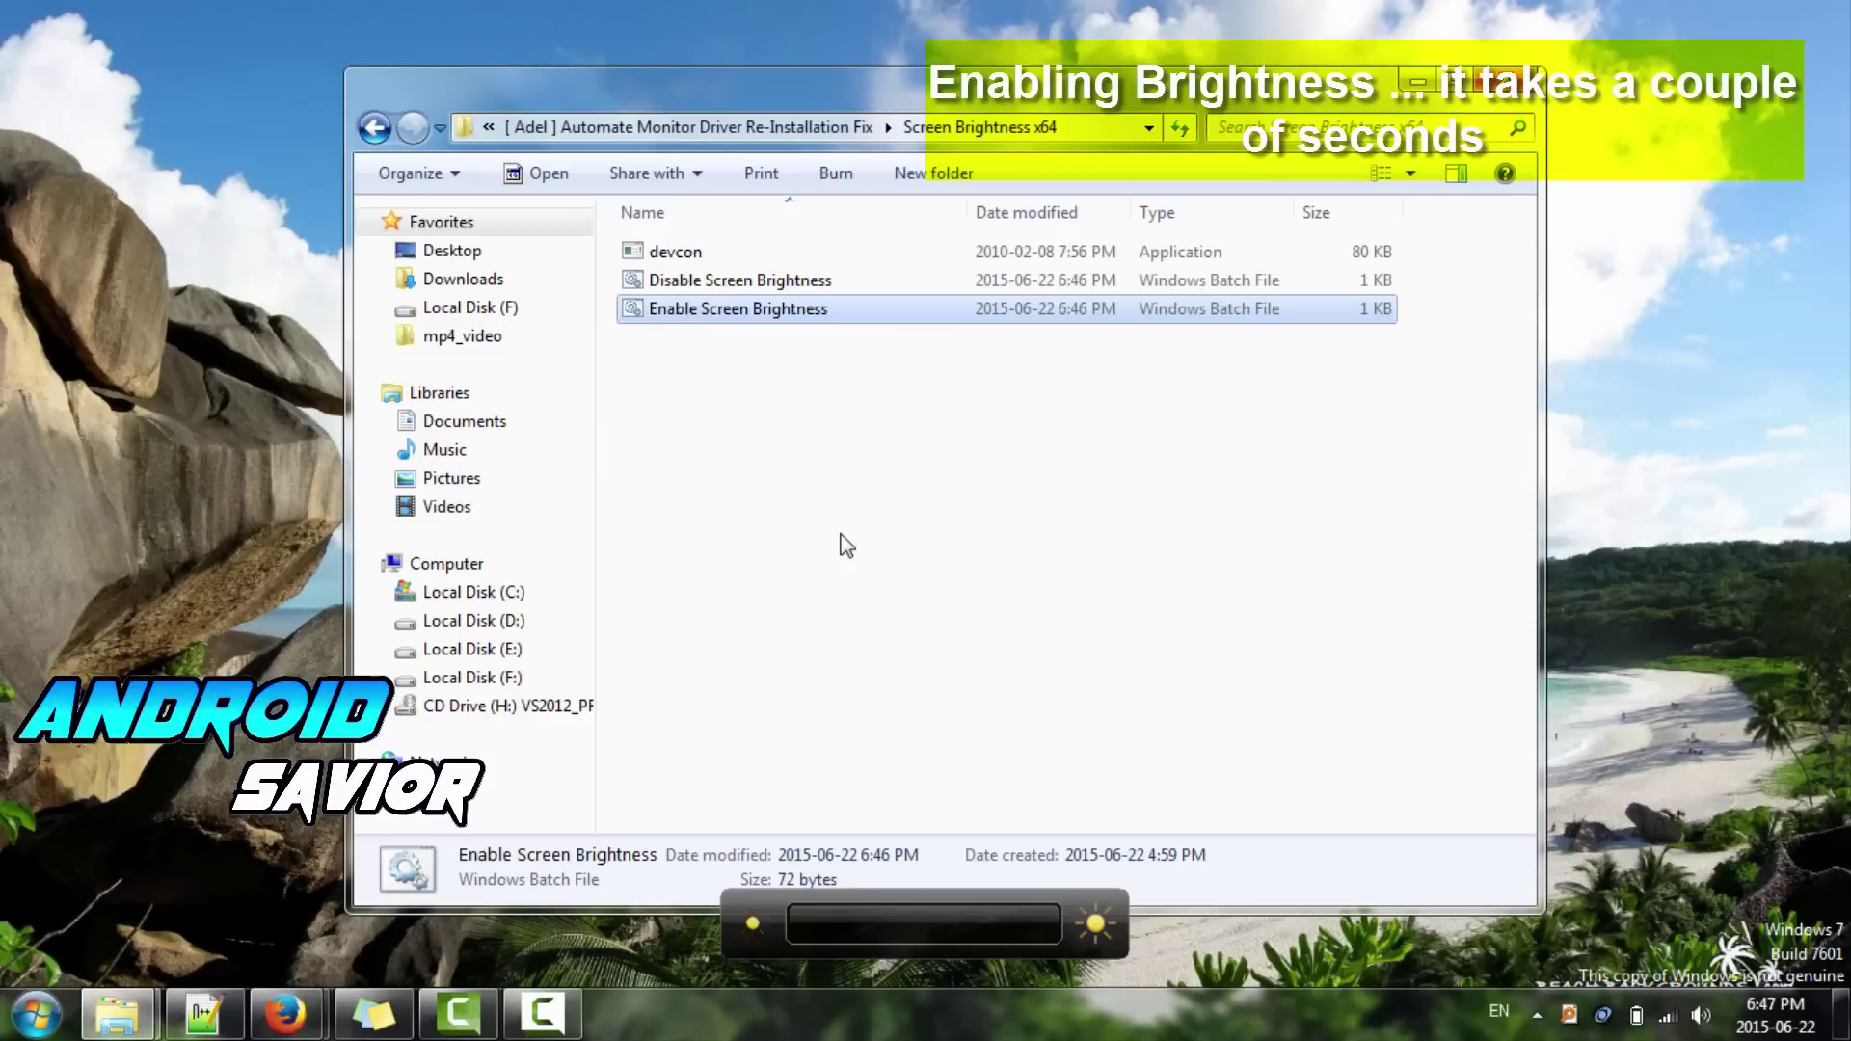
{"action": "left_click", "coordinate": [914, 683]}
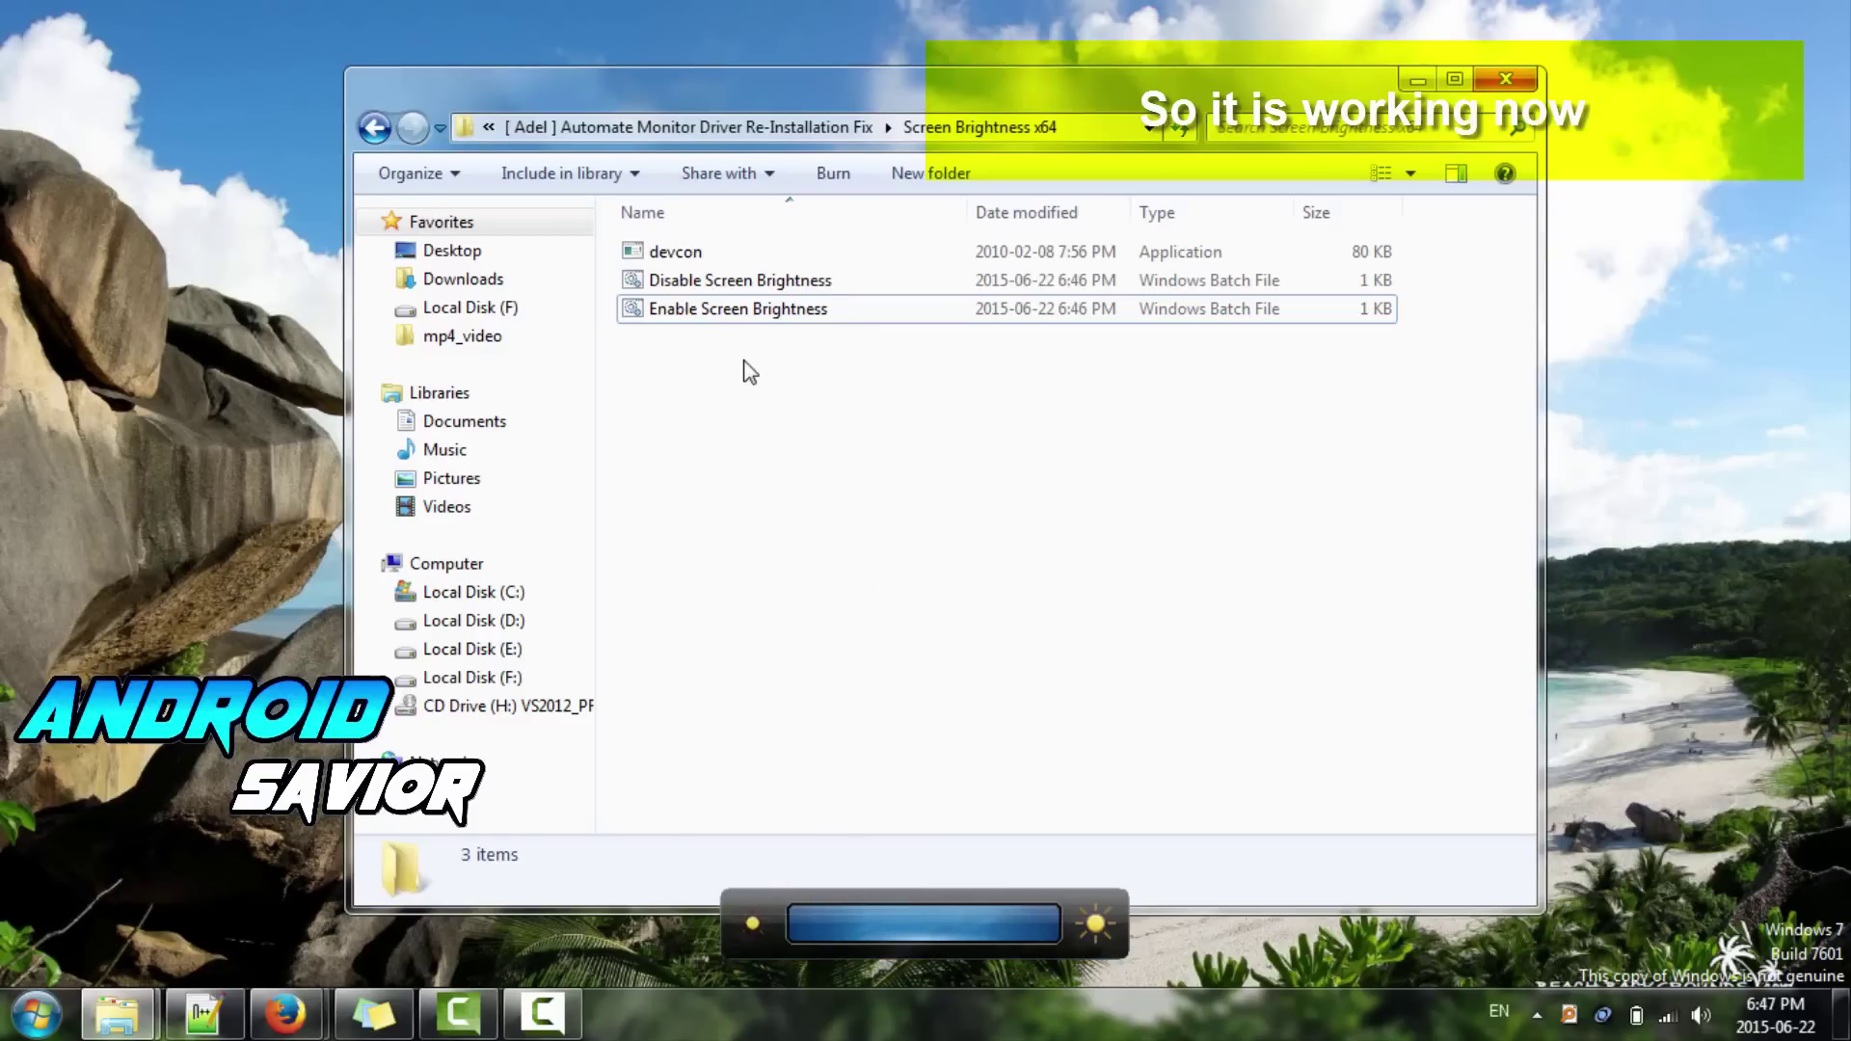
- Pin the Enable Screen Brightness batch file to the Start menu and run it from there
{"action": "left_click_drag", "start_coordinate": [681, 318], "coordinate": [164, 417]}
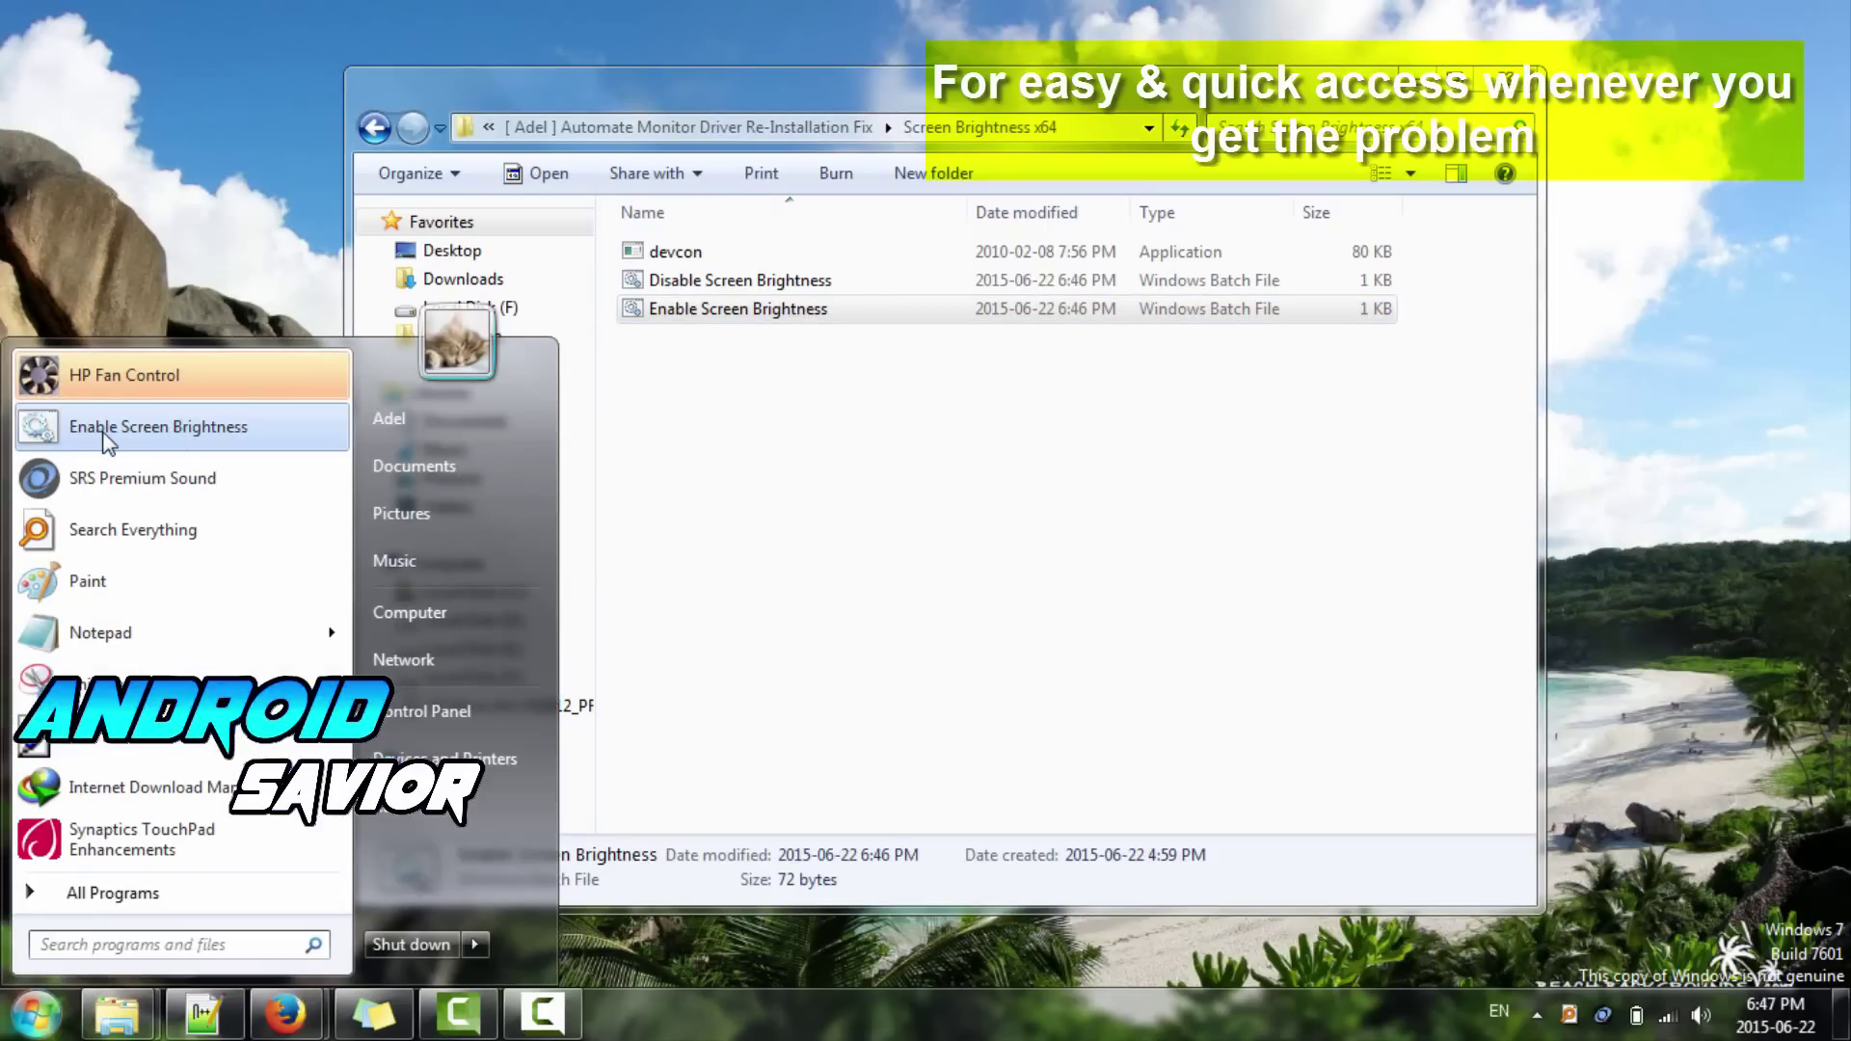
{"action": "left_click", "coordinate": [795, 520]}
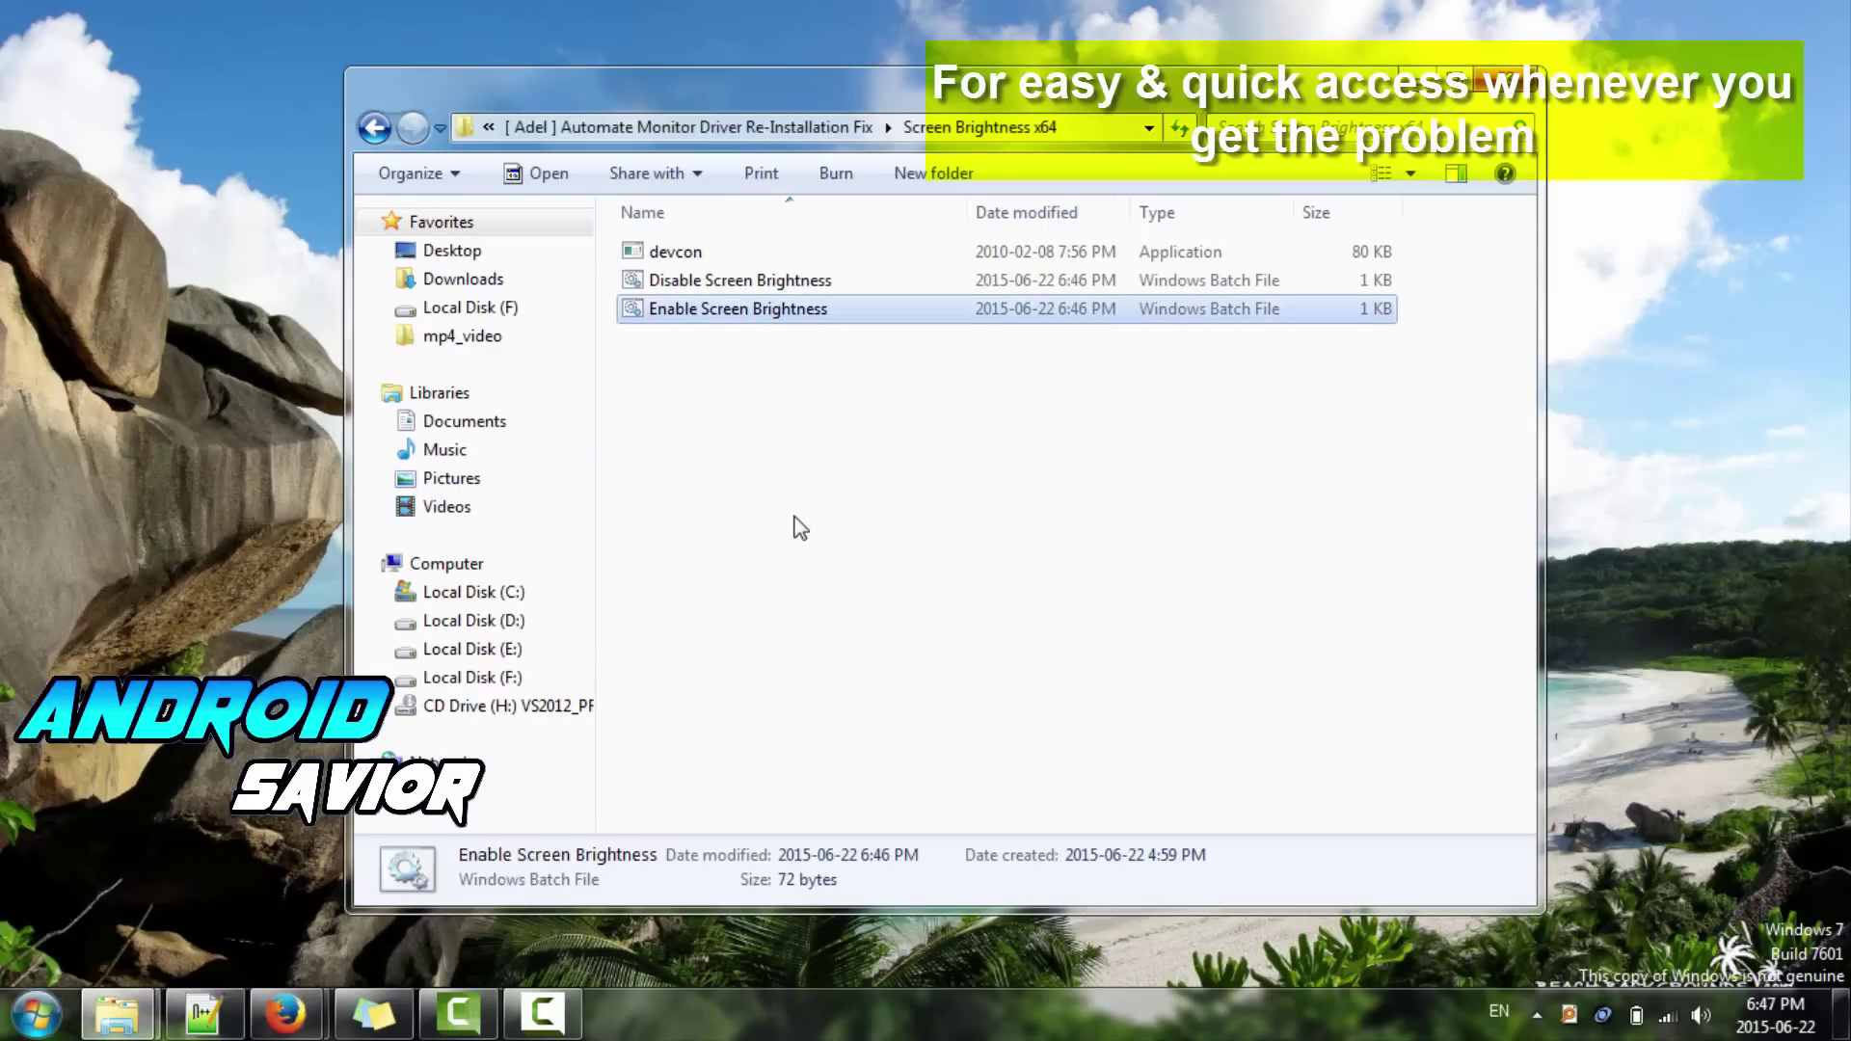
{"action": "key", "text": "super"}
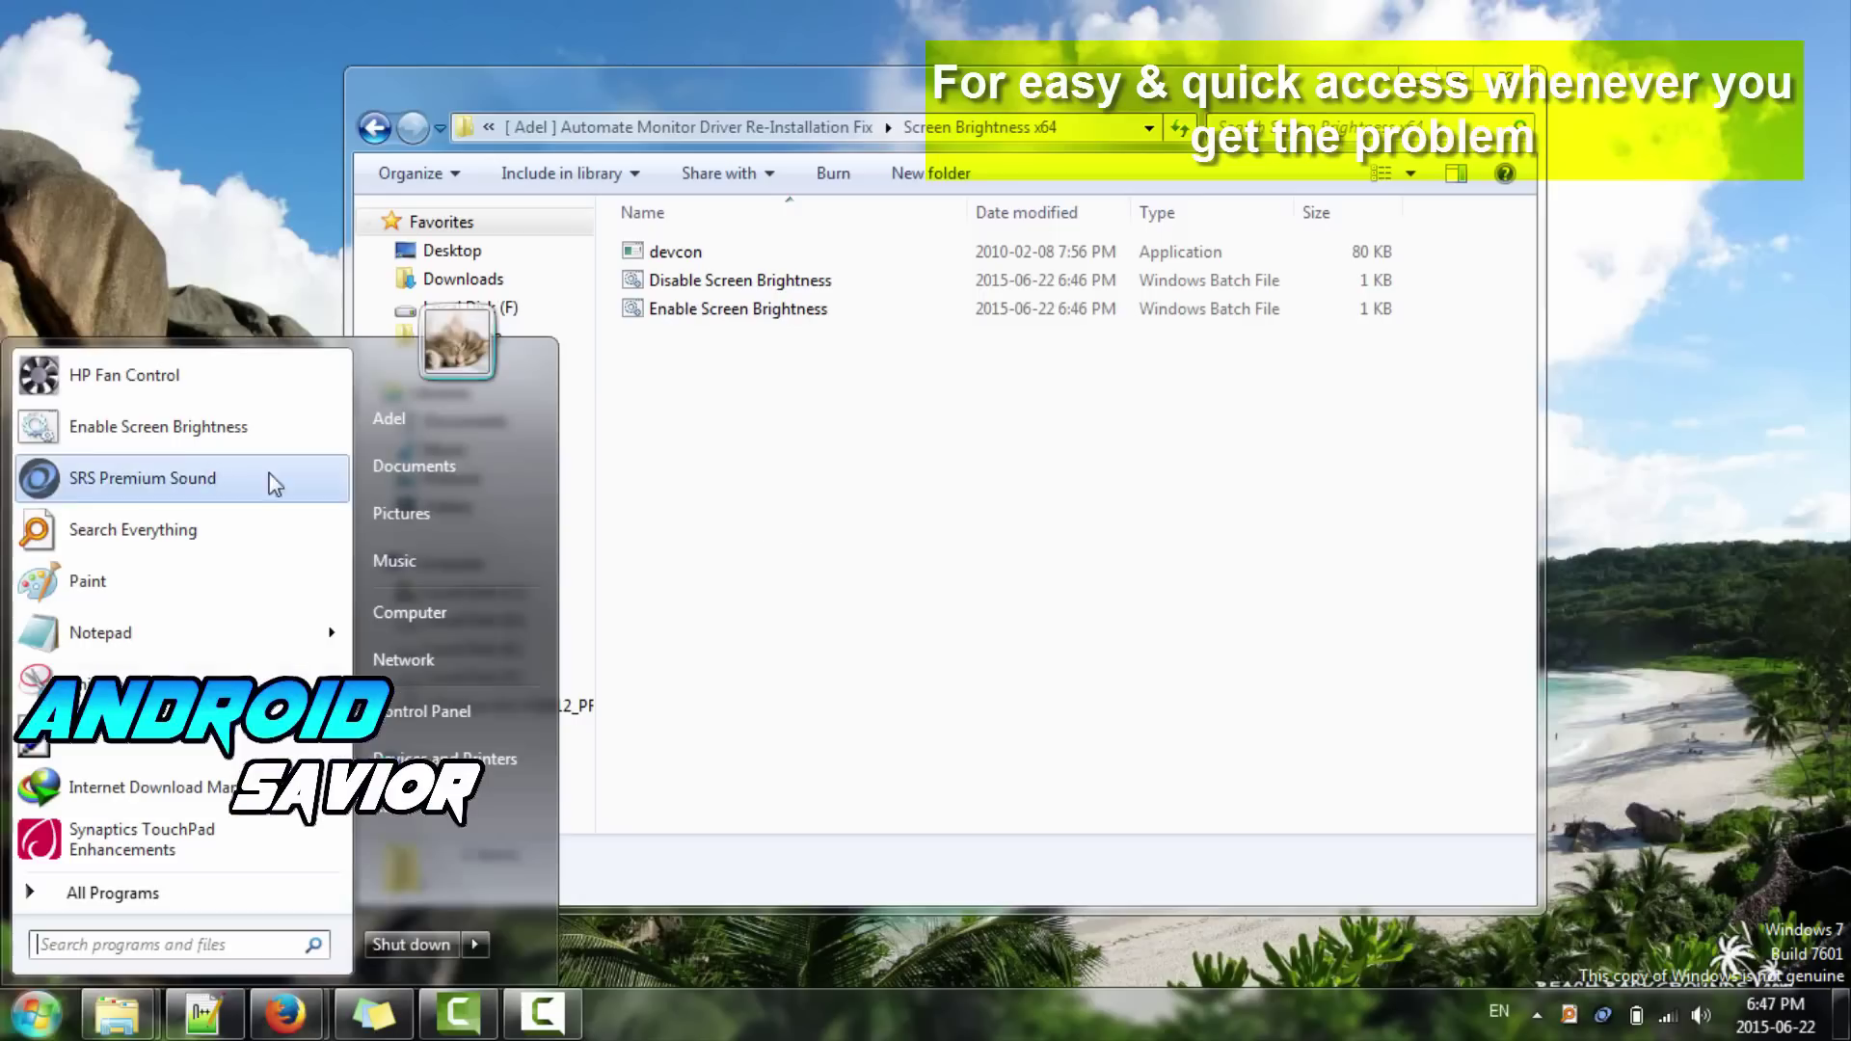
{"action": "left_click", "coordinate": [83, 432]}
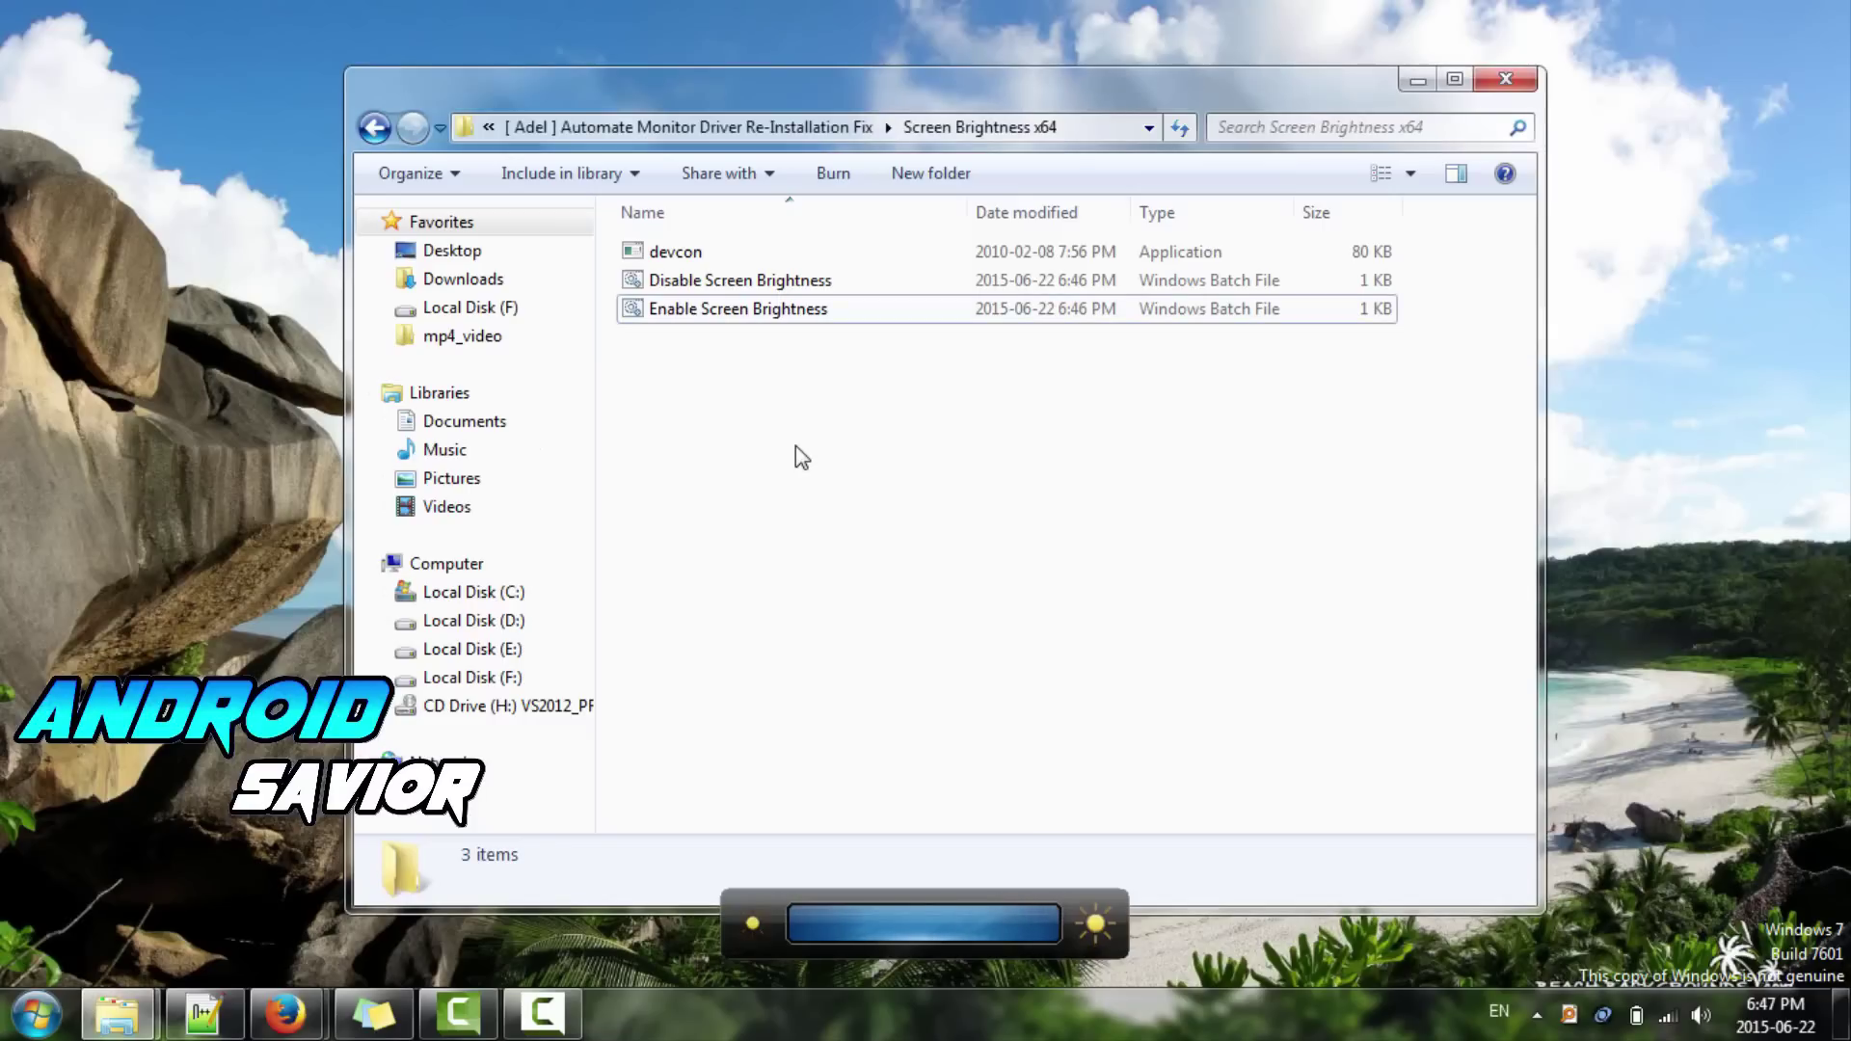
- Open the Enable Screen Brightness batch file from the ScreenBrightness x32 folder to examine its commands, and close it
{"action": "key", "text": "BackSpace"}
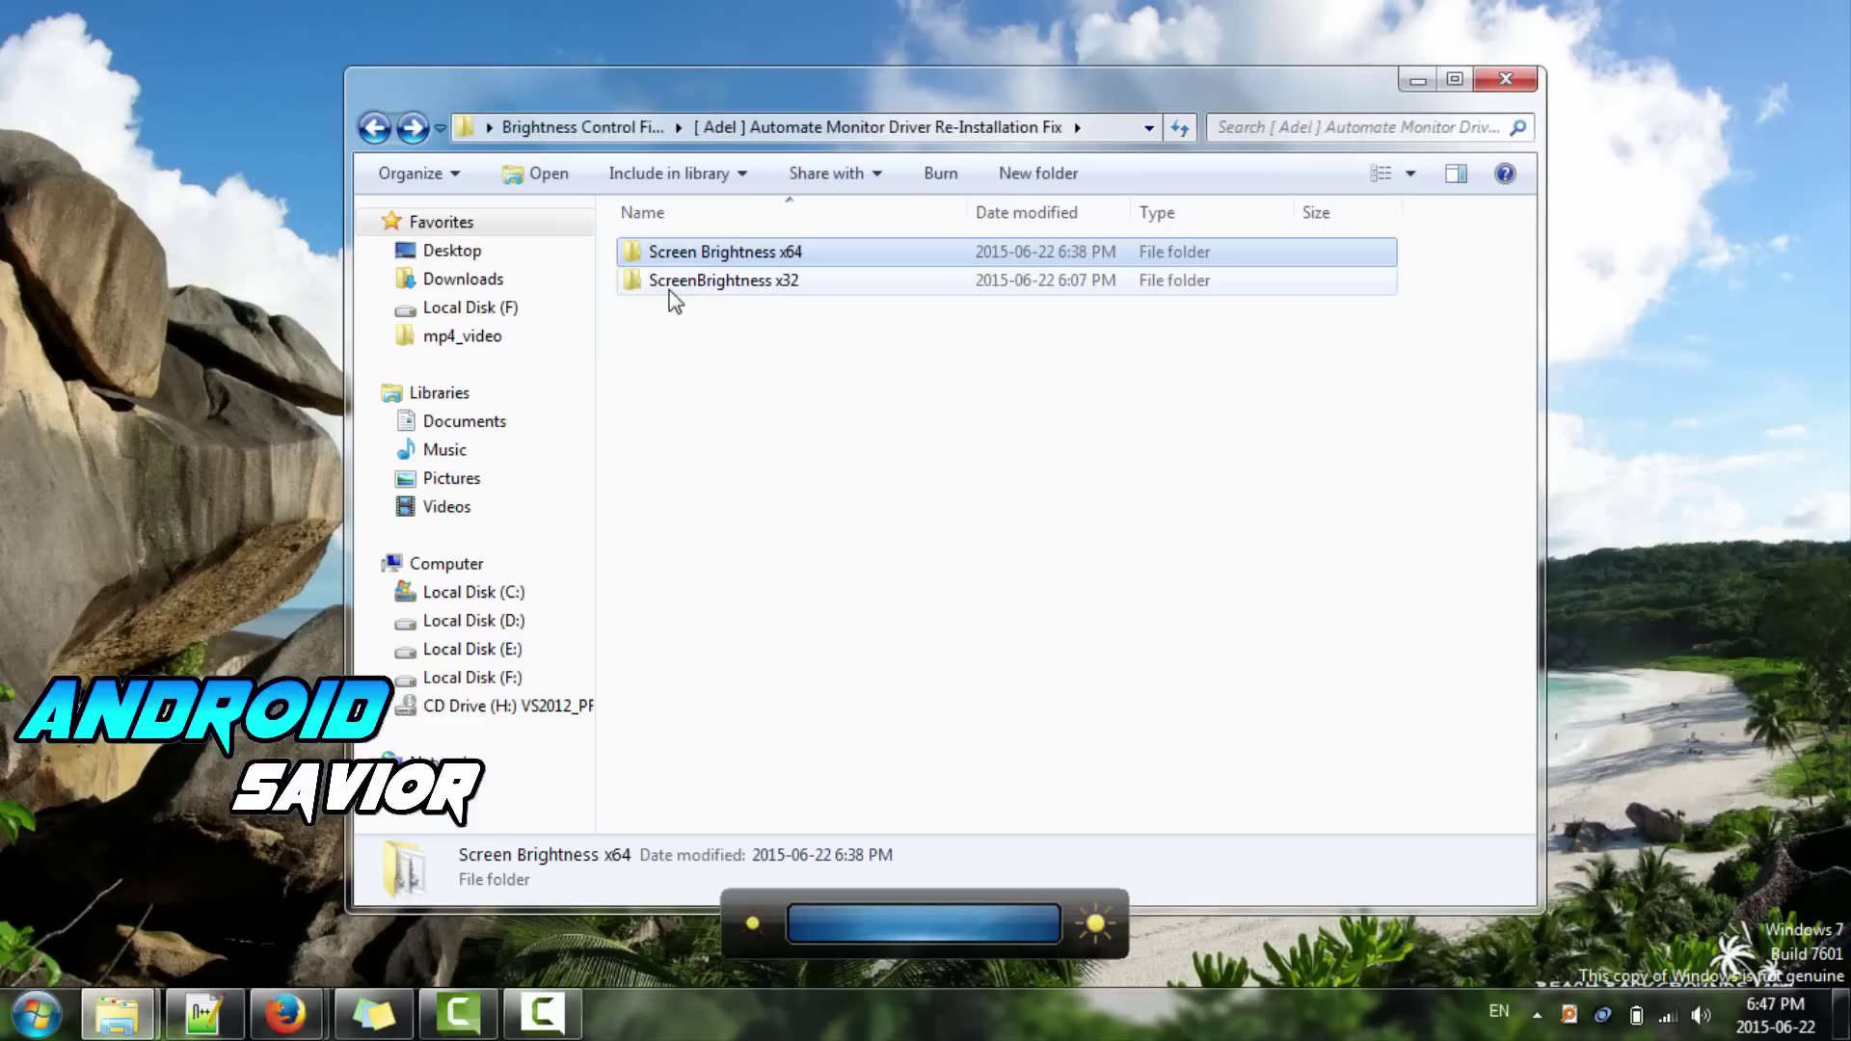
{"action": "double_click", "coordinate": [783, 287]}
{"action": "left_click", "coordinate": [739, 285]}
{"action": "left_click", "coordinate": [747, 310]}
{"action": "right_click", "coordinate": [788, 309]}
{"action": "left_click", "coordinate": [853, 298]}
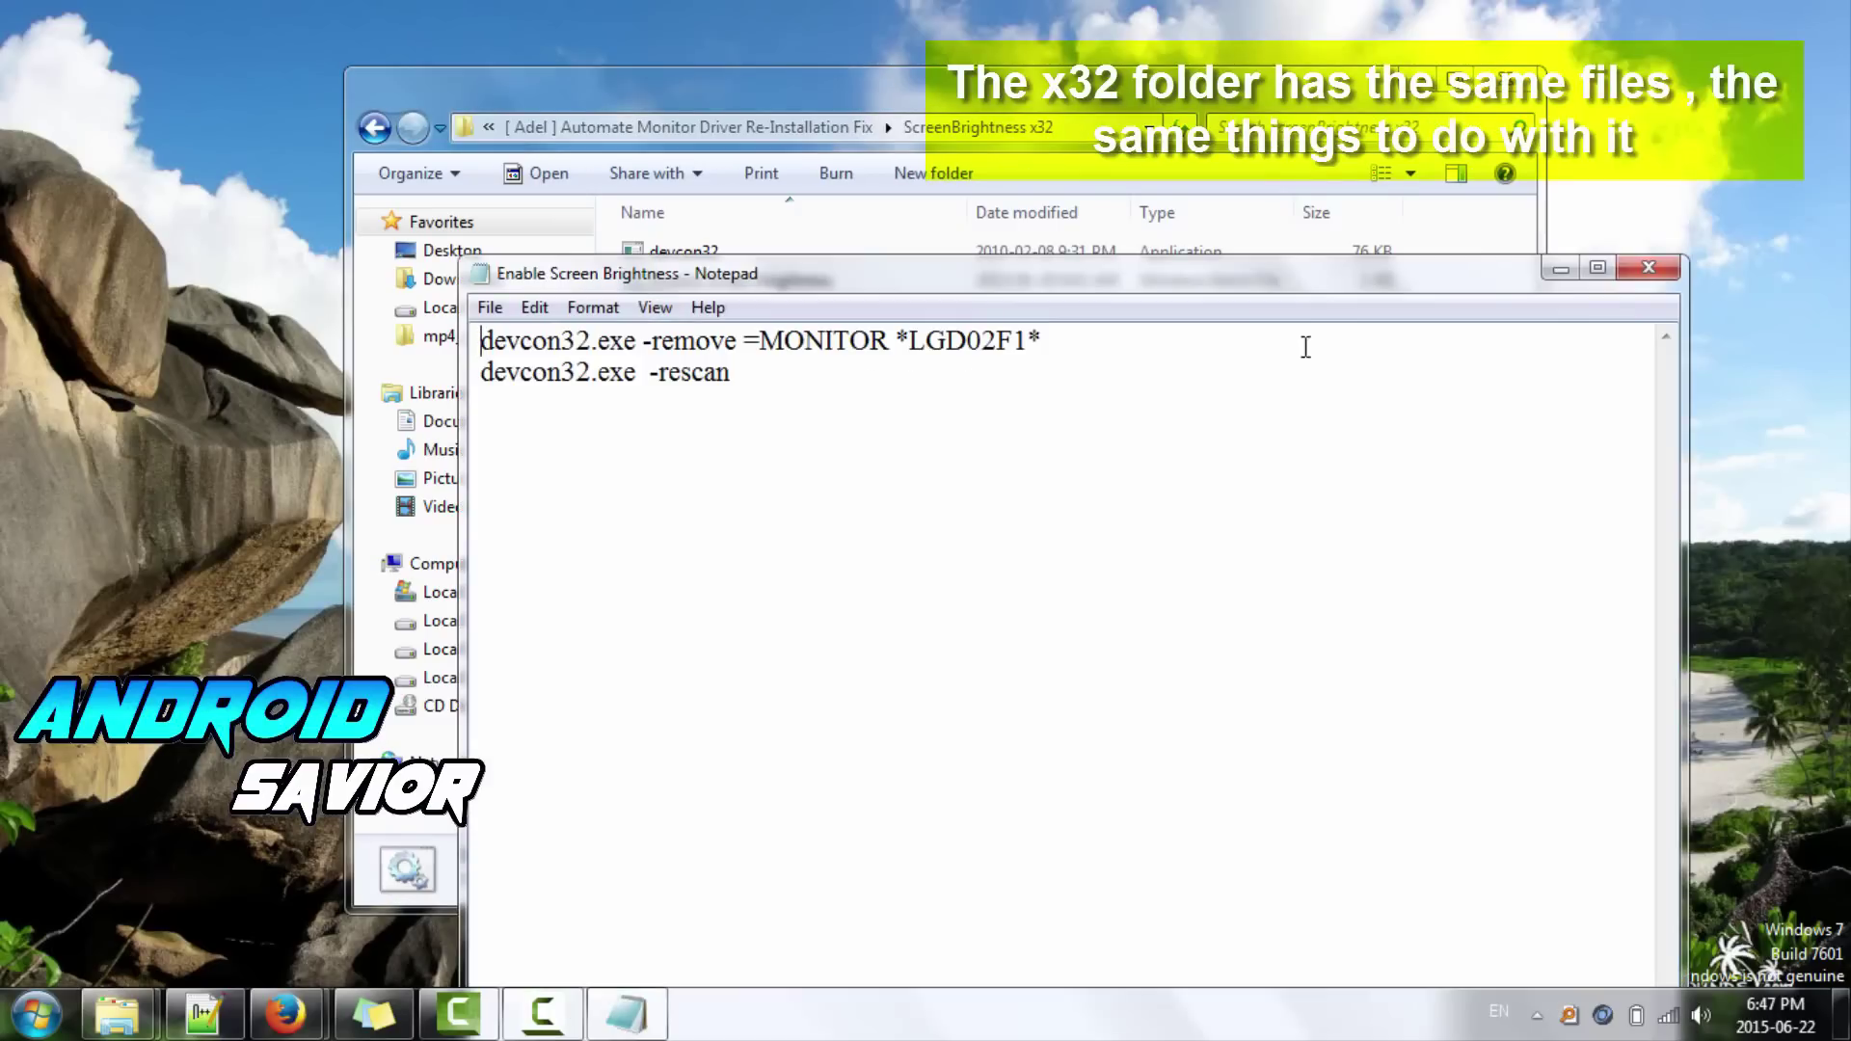
{"action": "left_click", "coordinate": [1662, 275]}
- Open the Disable Screen Brightness batch file in the x32 folder to examine its command, and close it
{"action": "left_click", "coordinate": [804, 281]}
{"action": "right_click", "coordinate": [804, 281]}
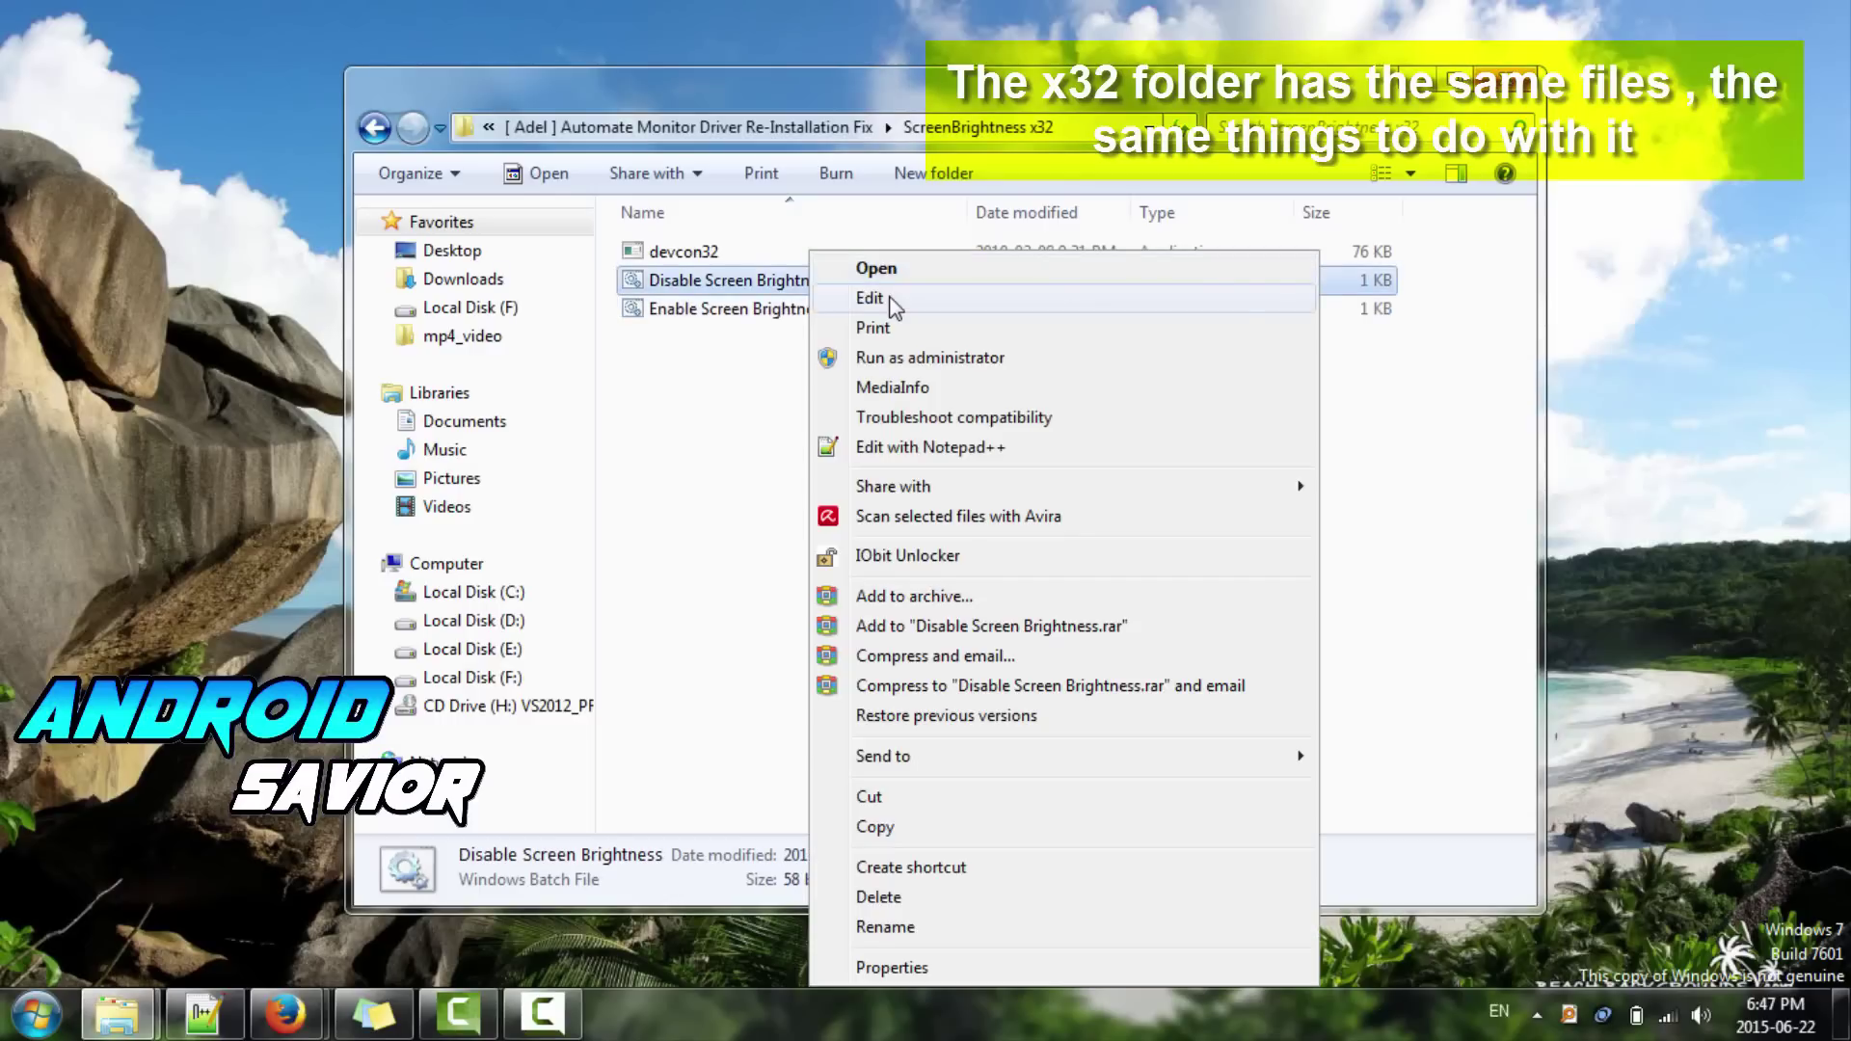
{"action": "left_click", "coordinate": [859, 294]}
{"action": "left_click", "coordinate": [1648, 269]}
{"action": "left_click", "coordinate": [1070, 569]}
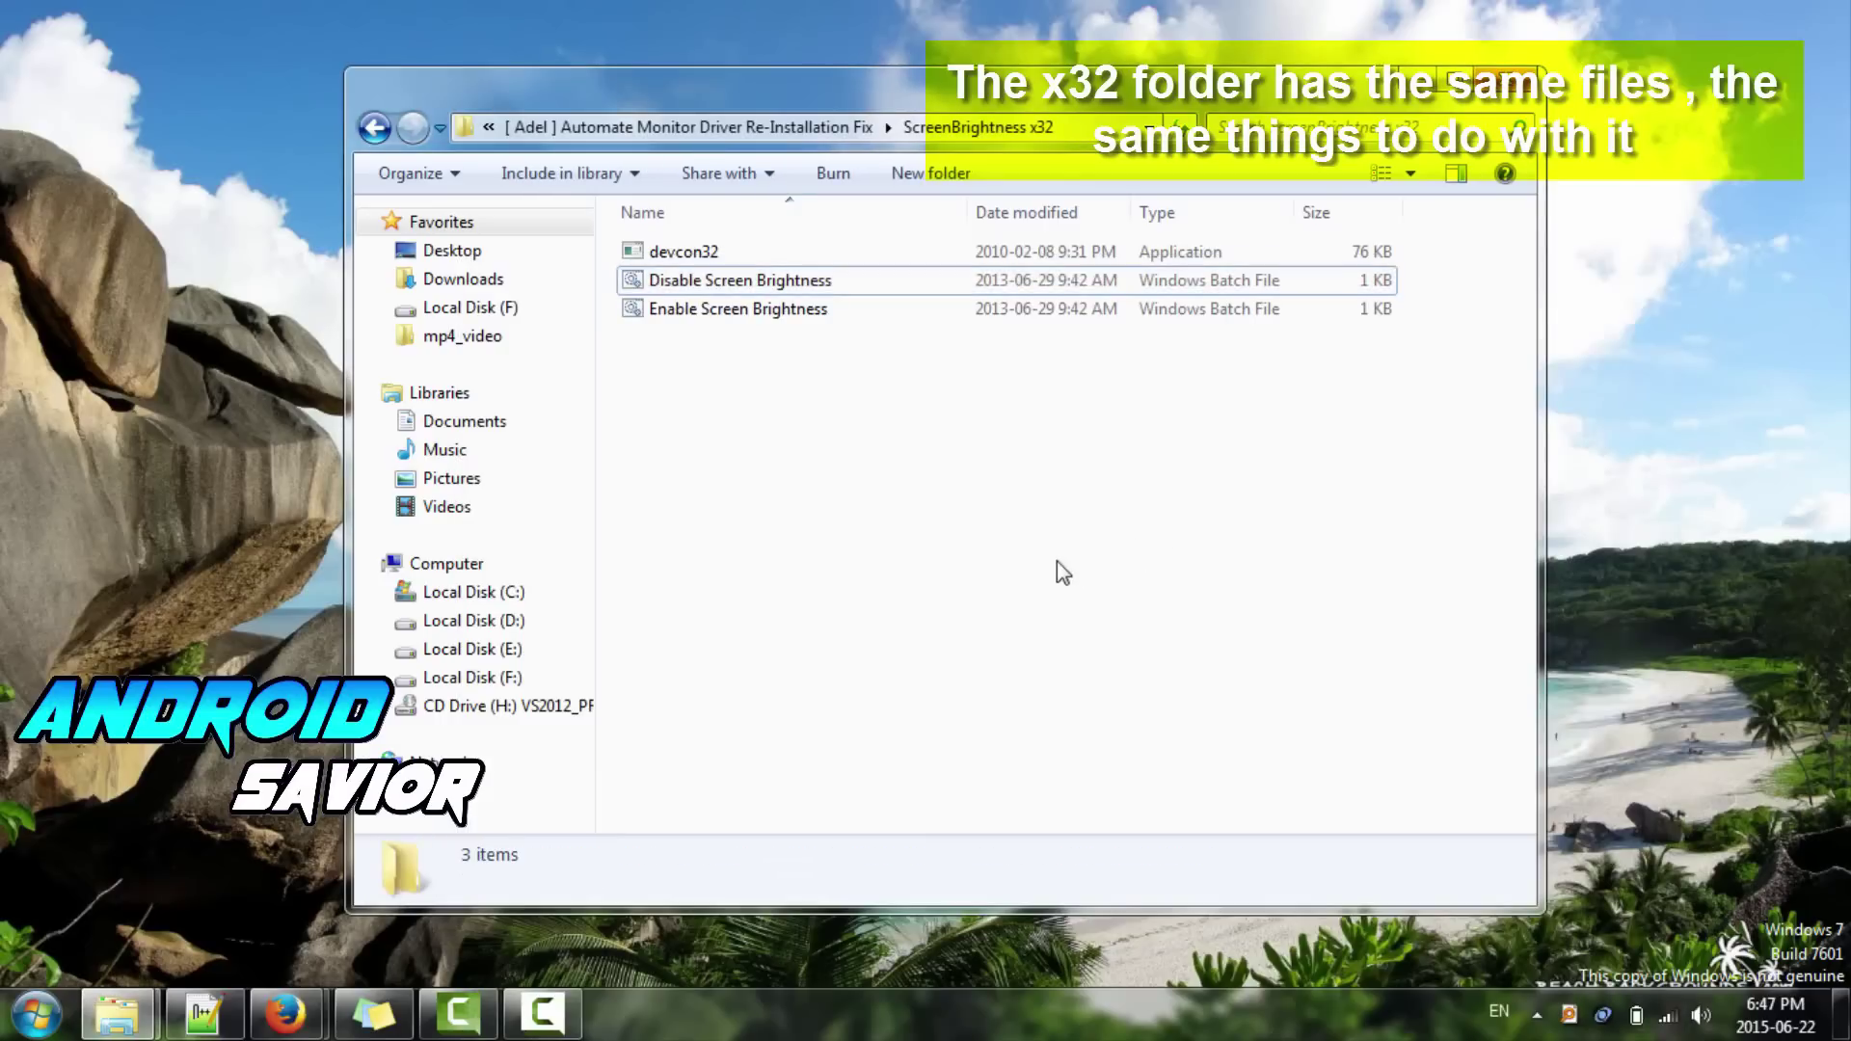
- Return to the Brightness Control Fix Package folder and open the More Suggested Fixes & Feedbacks PDF
{"action": "key", "text": "BackSpace"}
{"action": "key", "text": "BackSpace"}
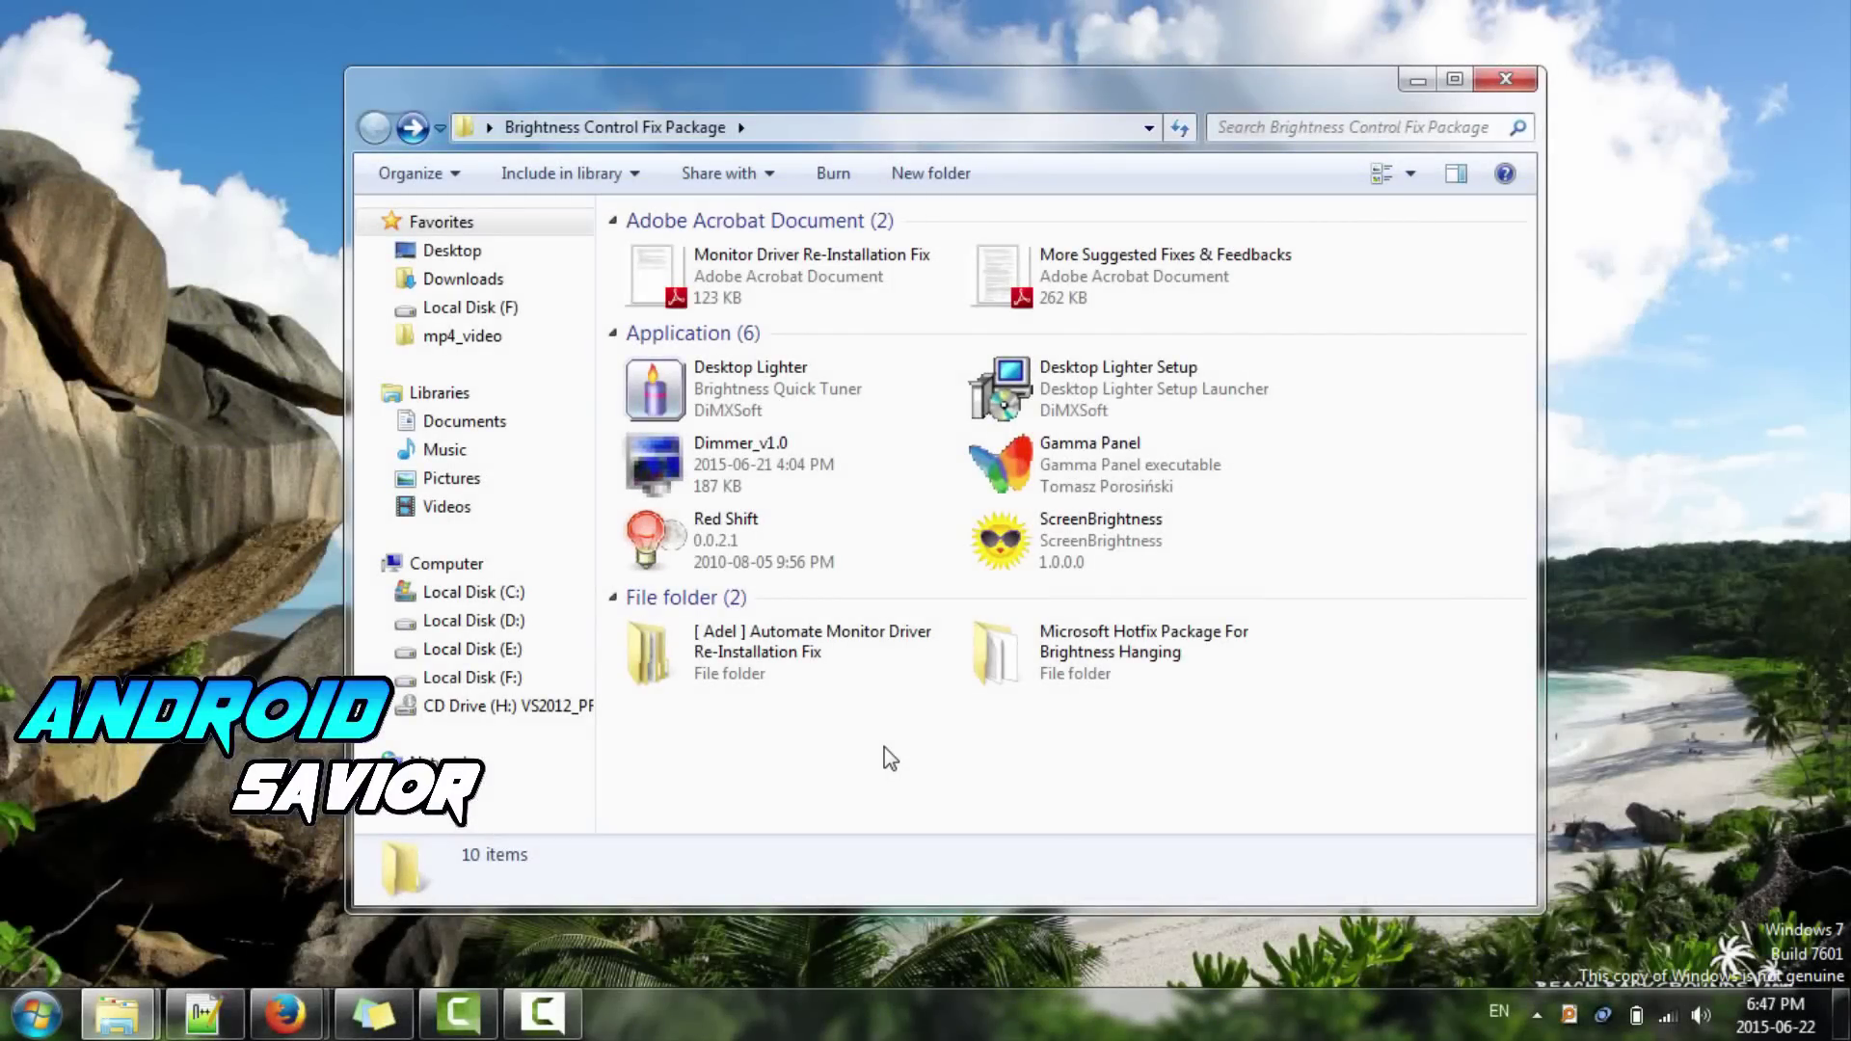
{"action": "left_click", "coordinate": [1062, 277]}
{"action": "double_click", "coordinate": [1258, 264]}
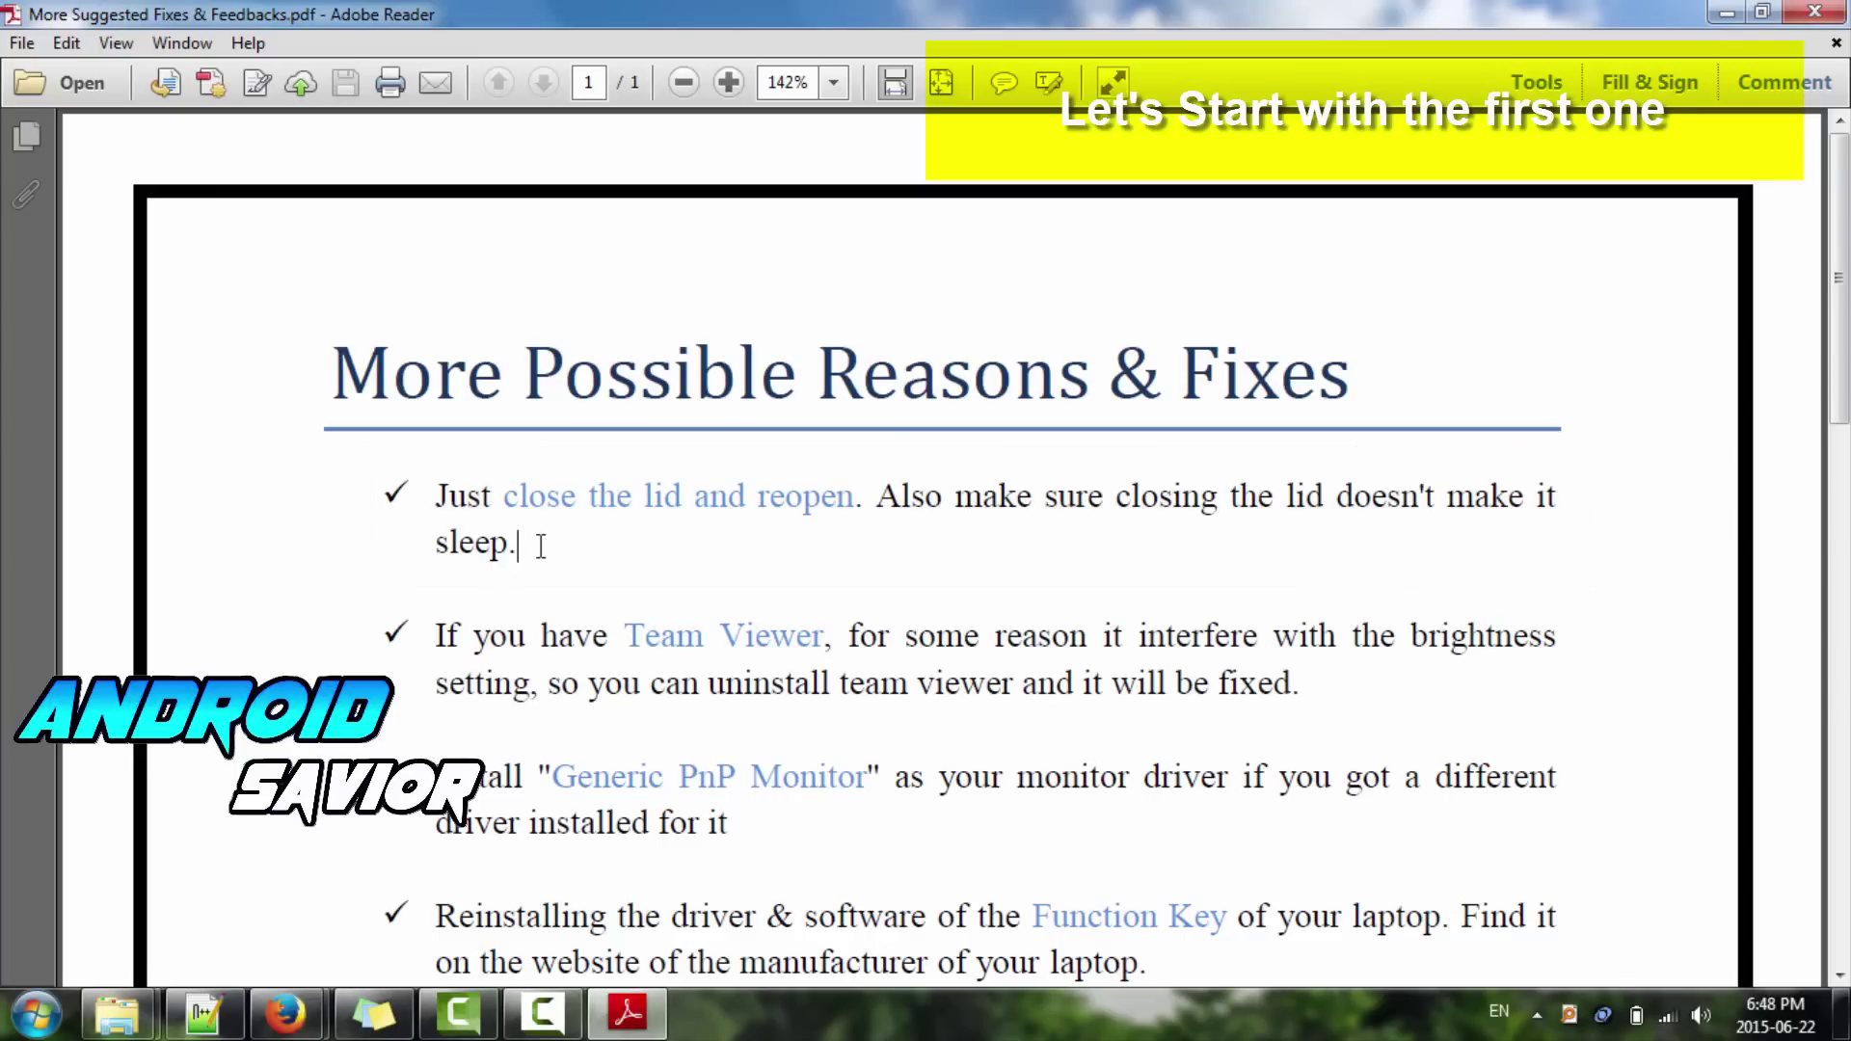
- In Power Options, set closing the lid to Do nothing for both On battery and Plugged in, and save the changes
{"action": "left_click", "coordinate": [1637, 1015]}
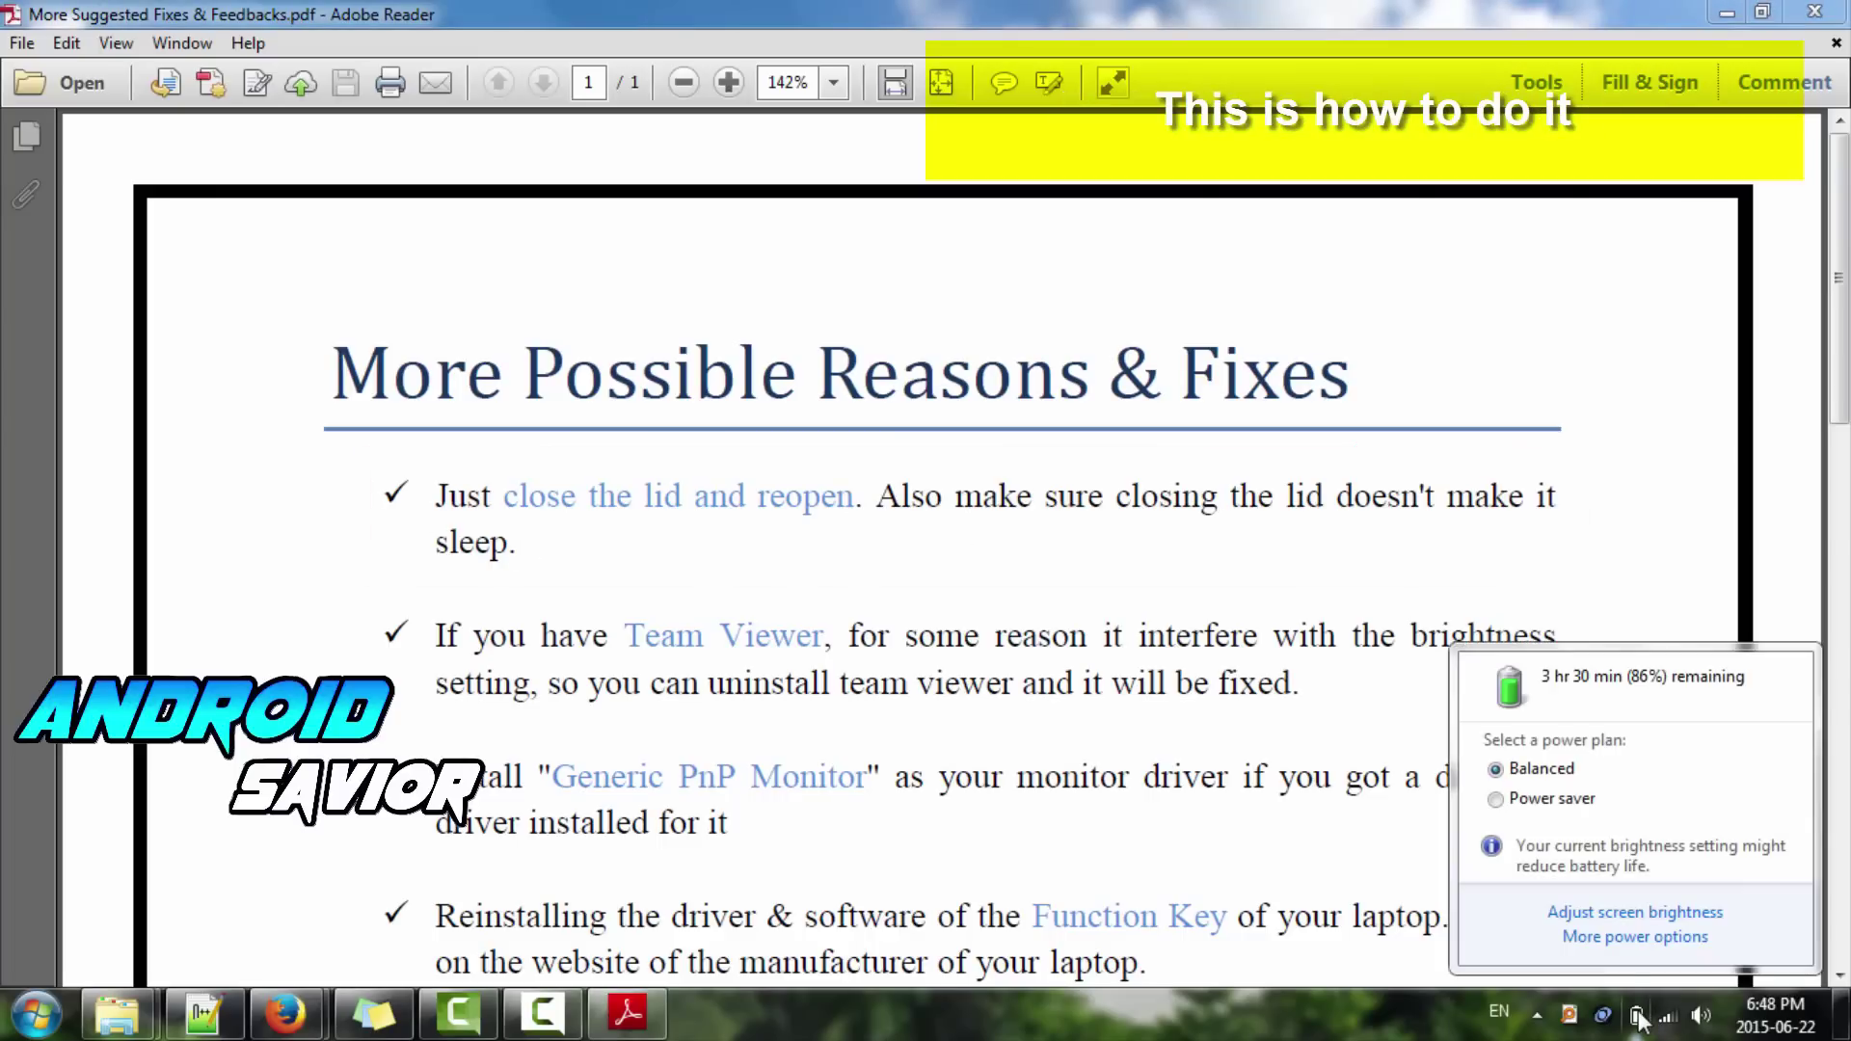
{"action": "left_click", "coordinate": [1626, 942]}
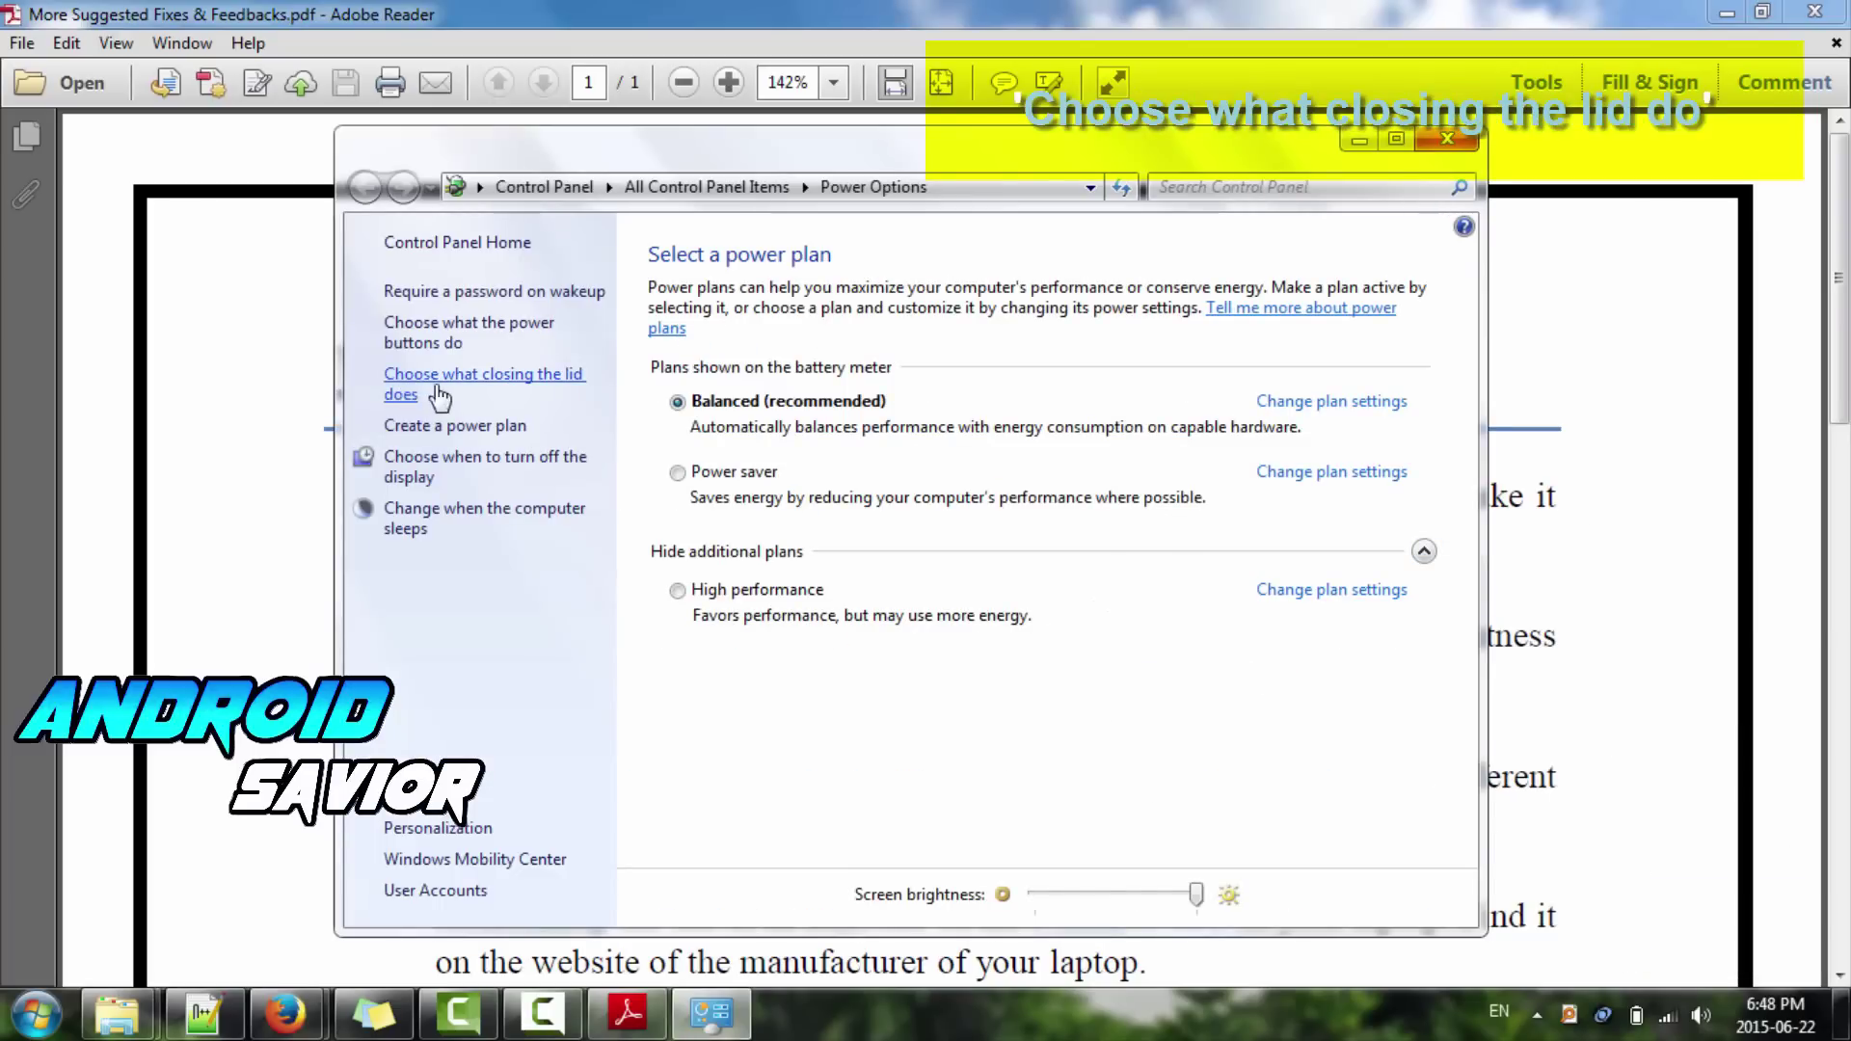
{"action": "left_click", "coordinate": [557, 385]}
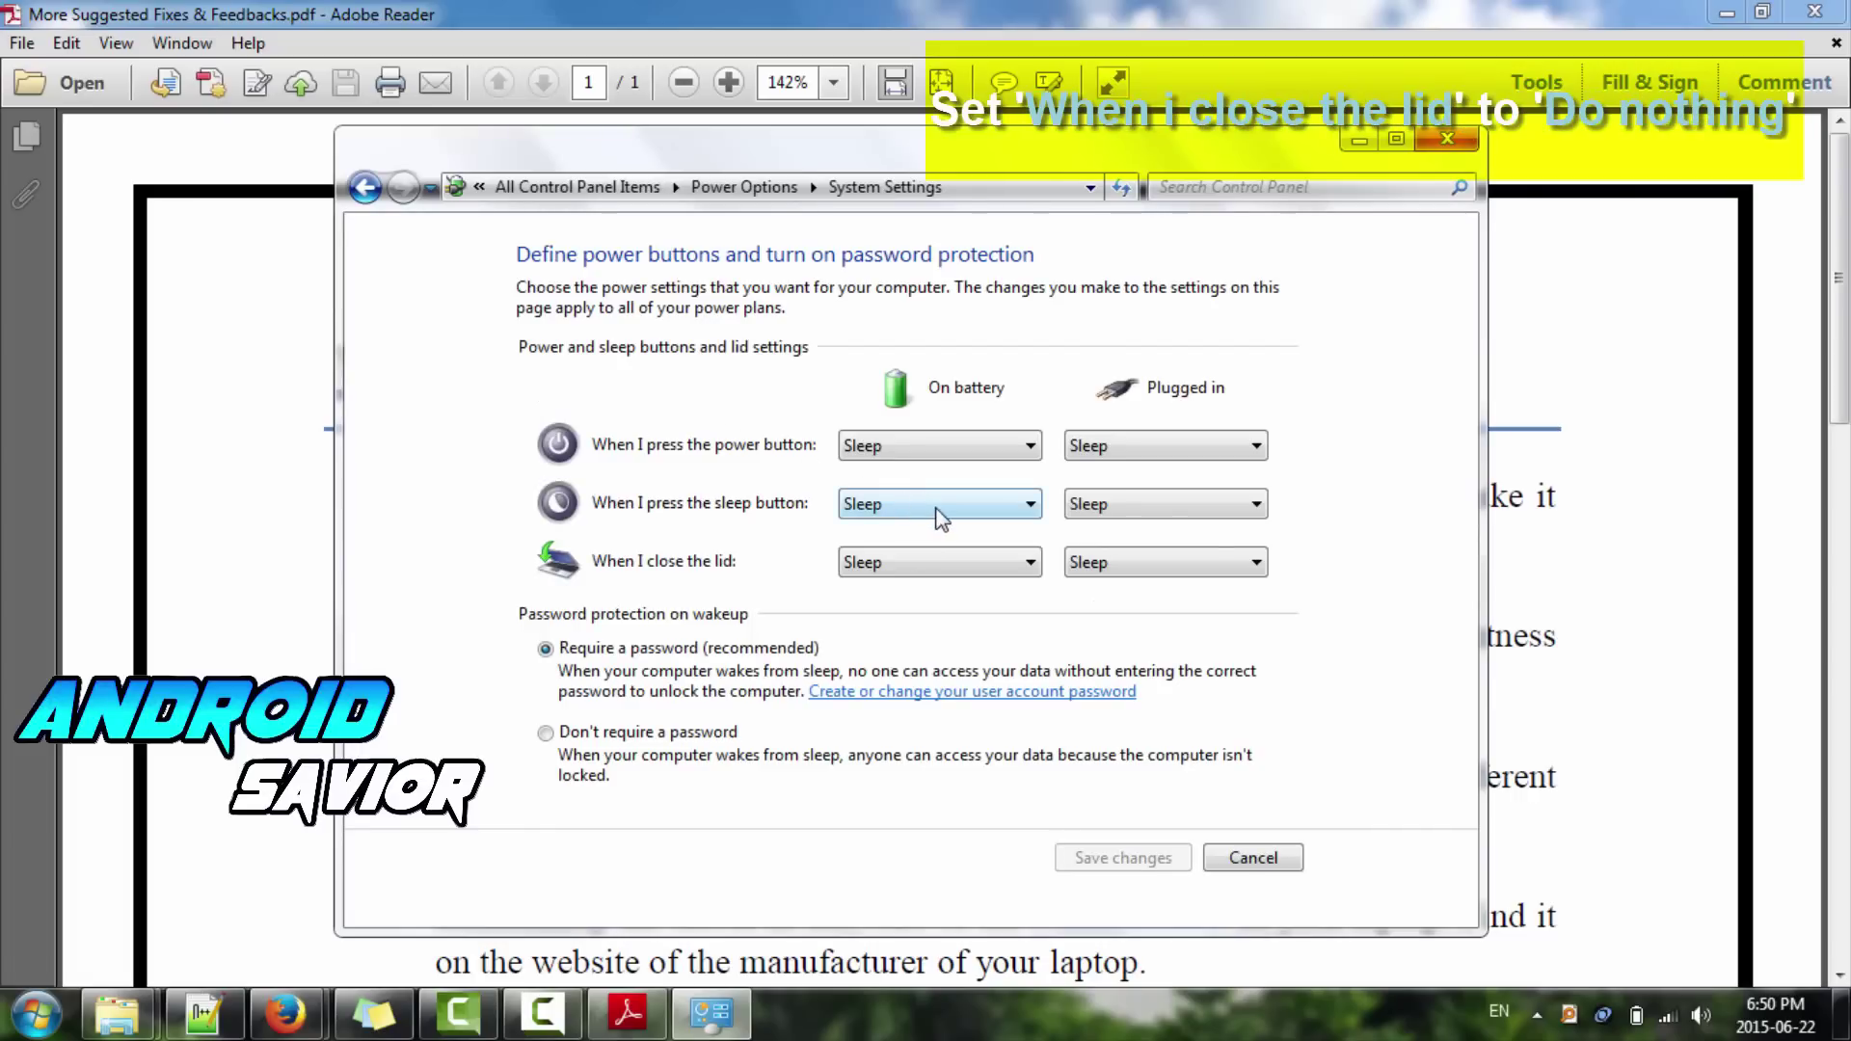
{"action": "left_click", "coordinate": [881, 562]}
{"action": "left_click", "coordinate": [885, 590]}
{"action": "left_click", "coordinate": [1072, 568]}
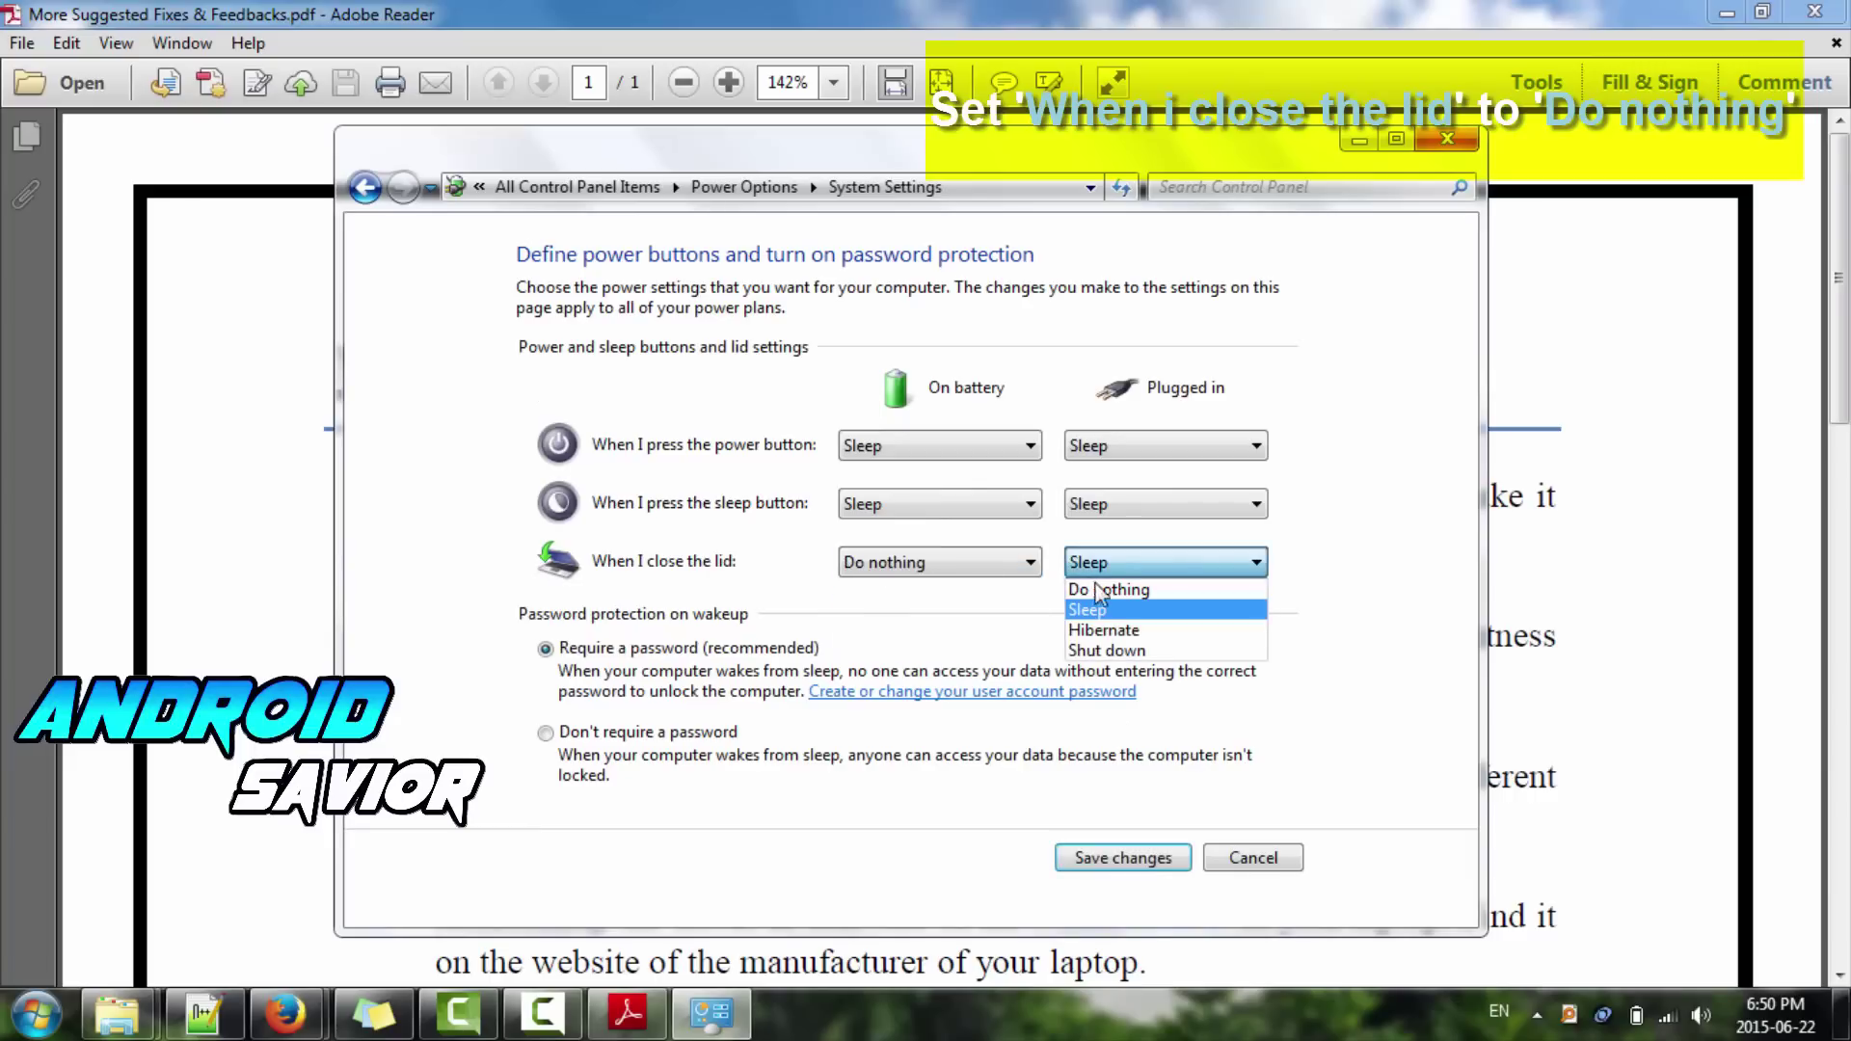
{"action": "left_click", "coordinate": [1101, 588]}
{"action": "left_click", "coordinate": [1108, 858]}
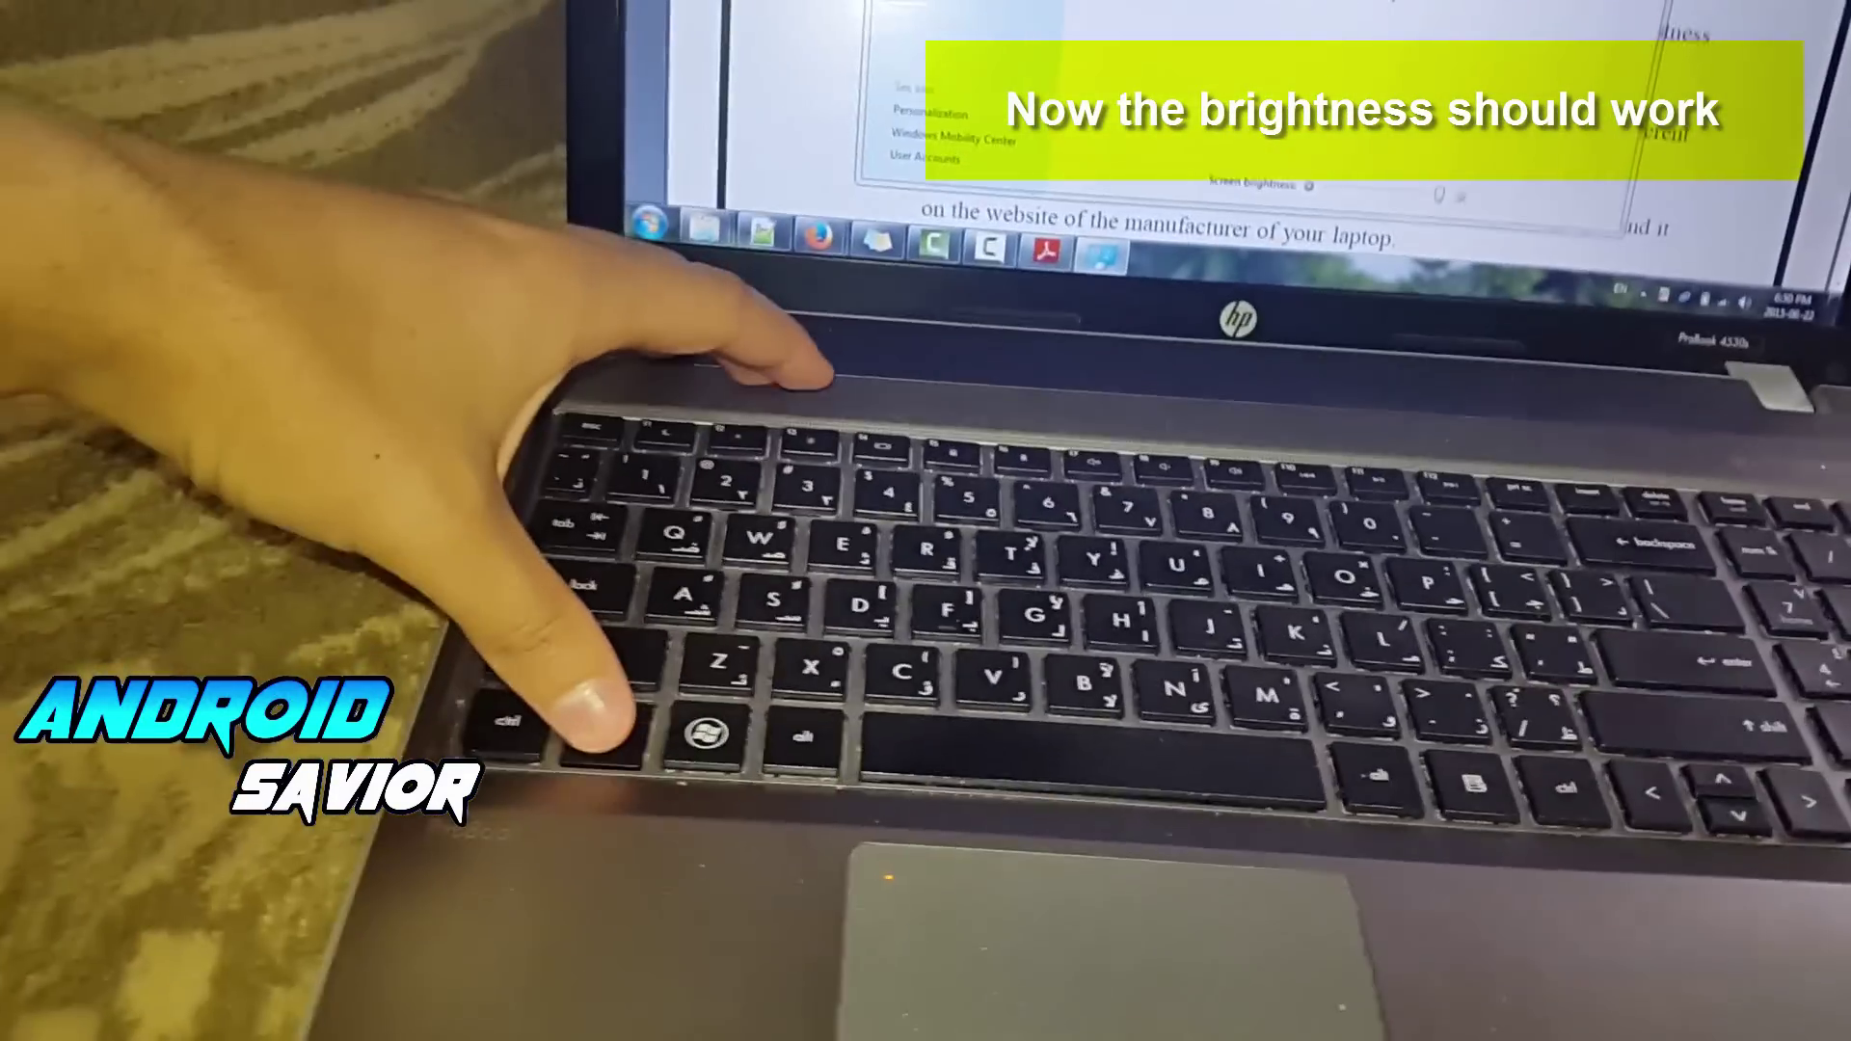
{"action": "key", "text": "XF86MonBrightnessUp"}
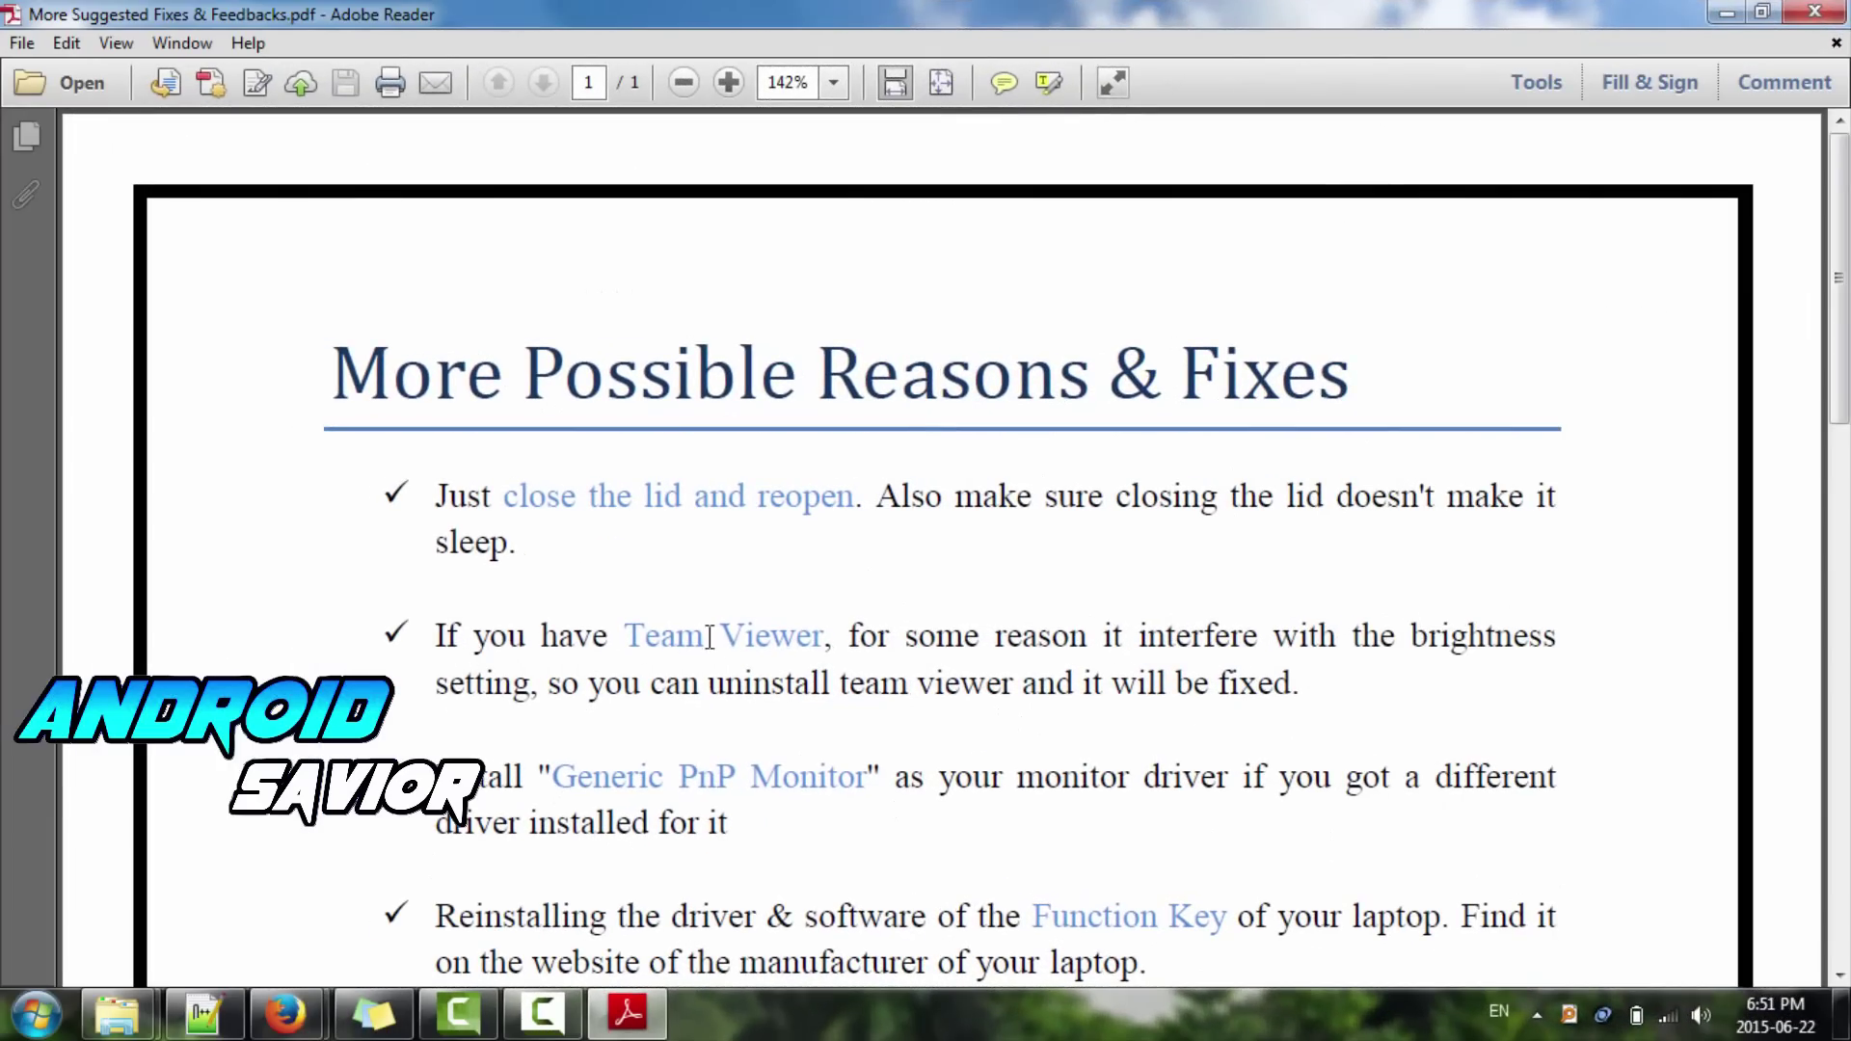
{"action": "left_click_drag", "start_coordinate": [622, 636], "coordinate": [824, 638]}
{"action": "left_click", "coordinate": [800, 636]}
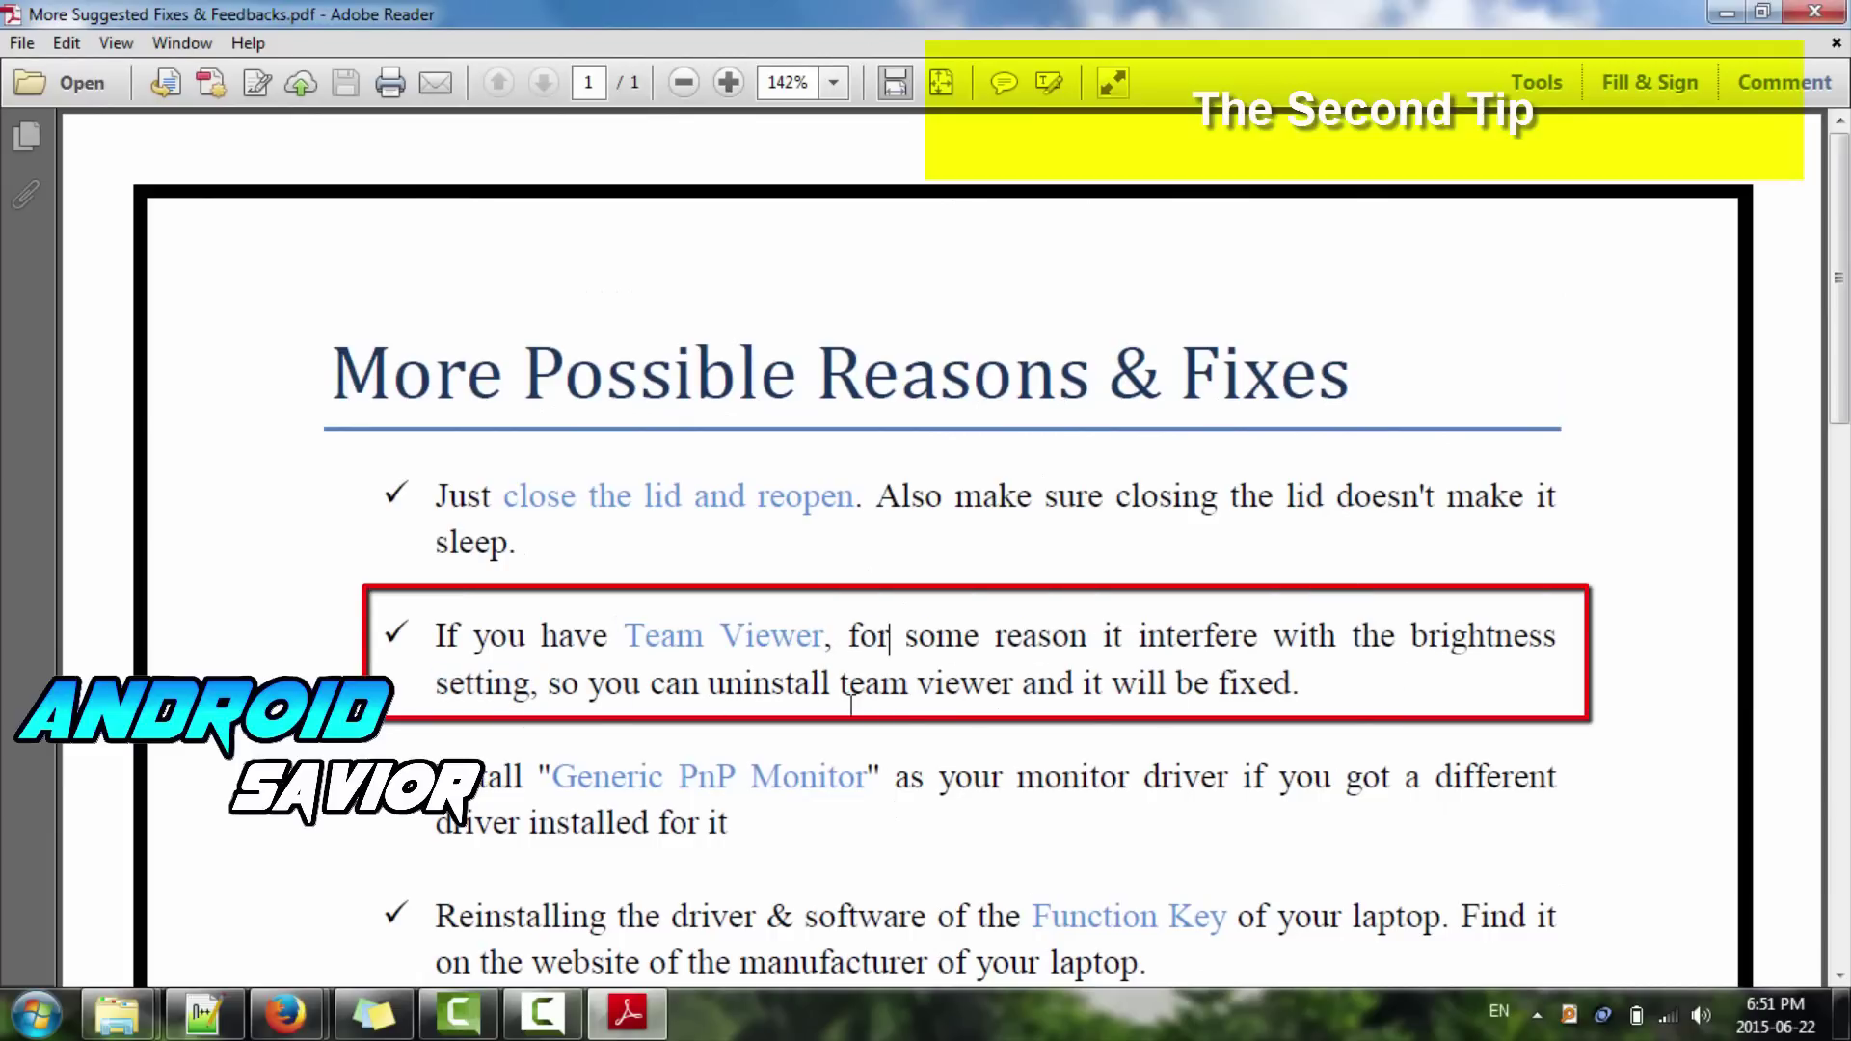
- Search for "uninstall", locate TeamViewer 10 among the installed programs, show its Uninstall option, and close Programs and Features
{"action": "key", "text": "super"}
{"action": "type", "text": "uninstall"}
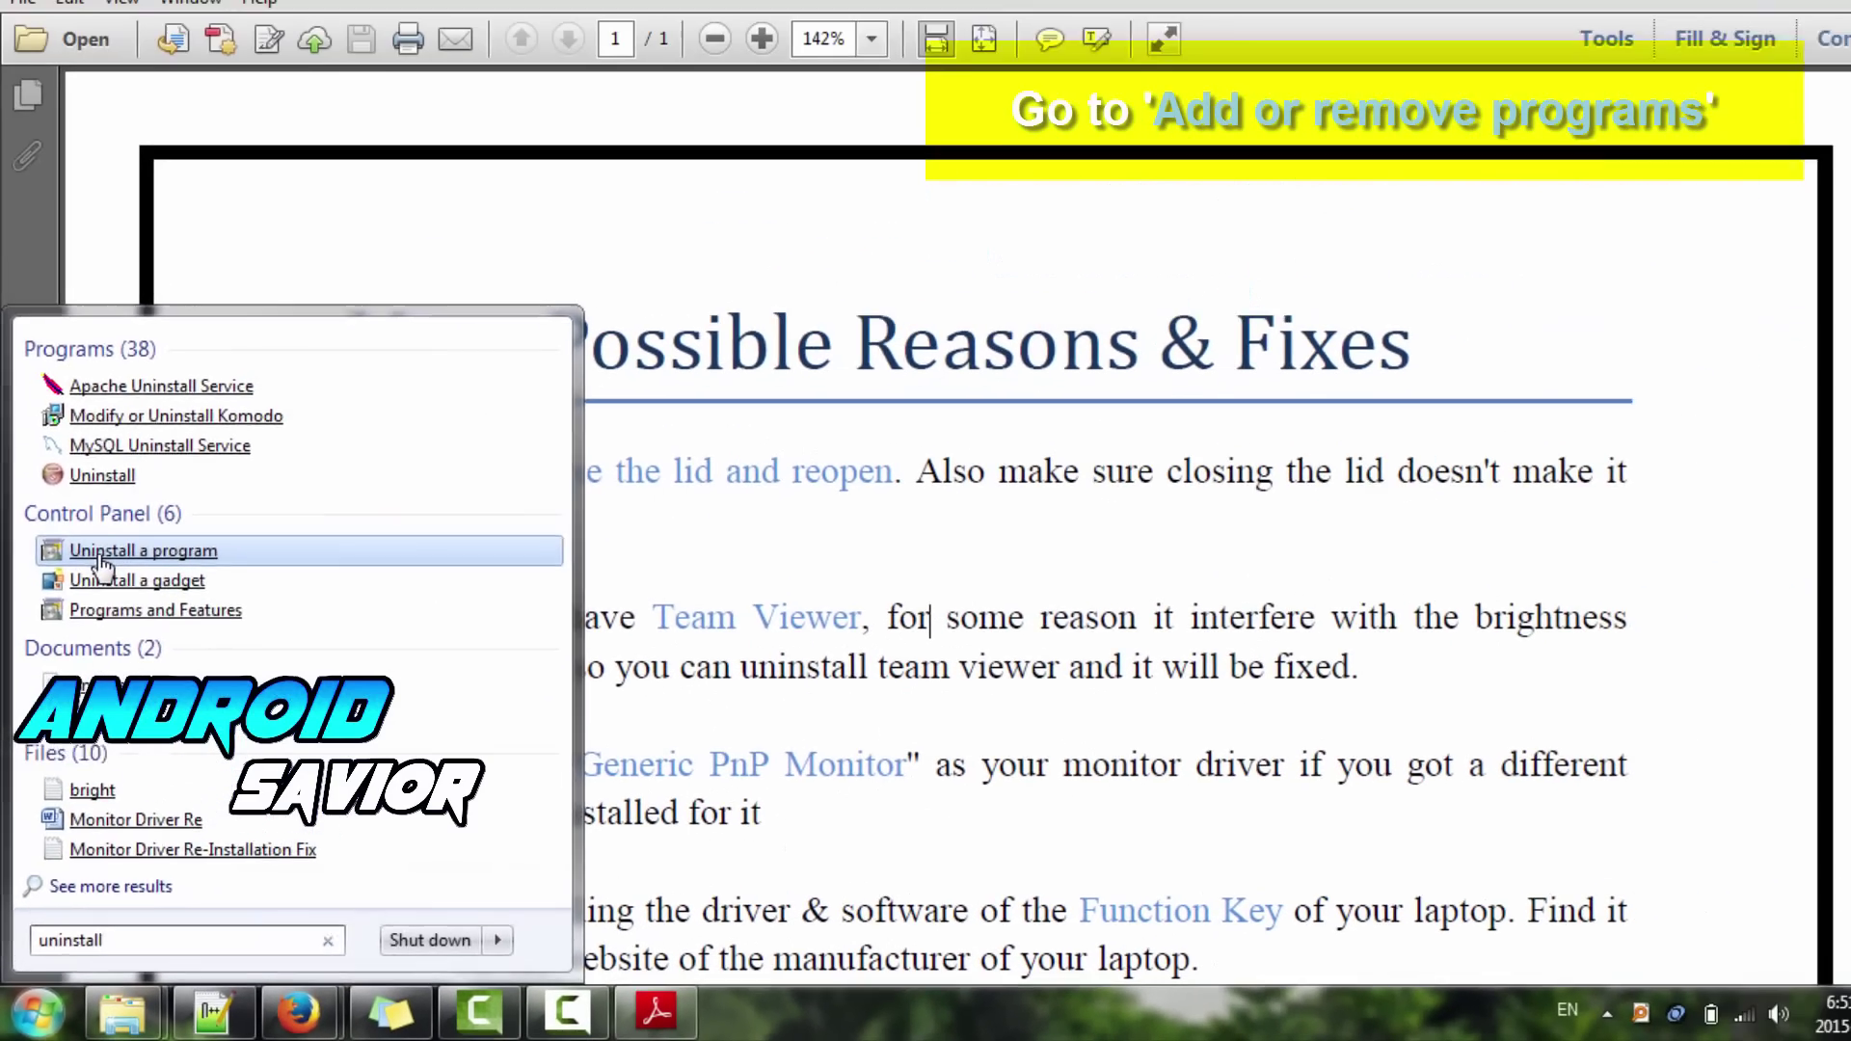
{"action": "left_click", "coordinate": [144, 357]}
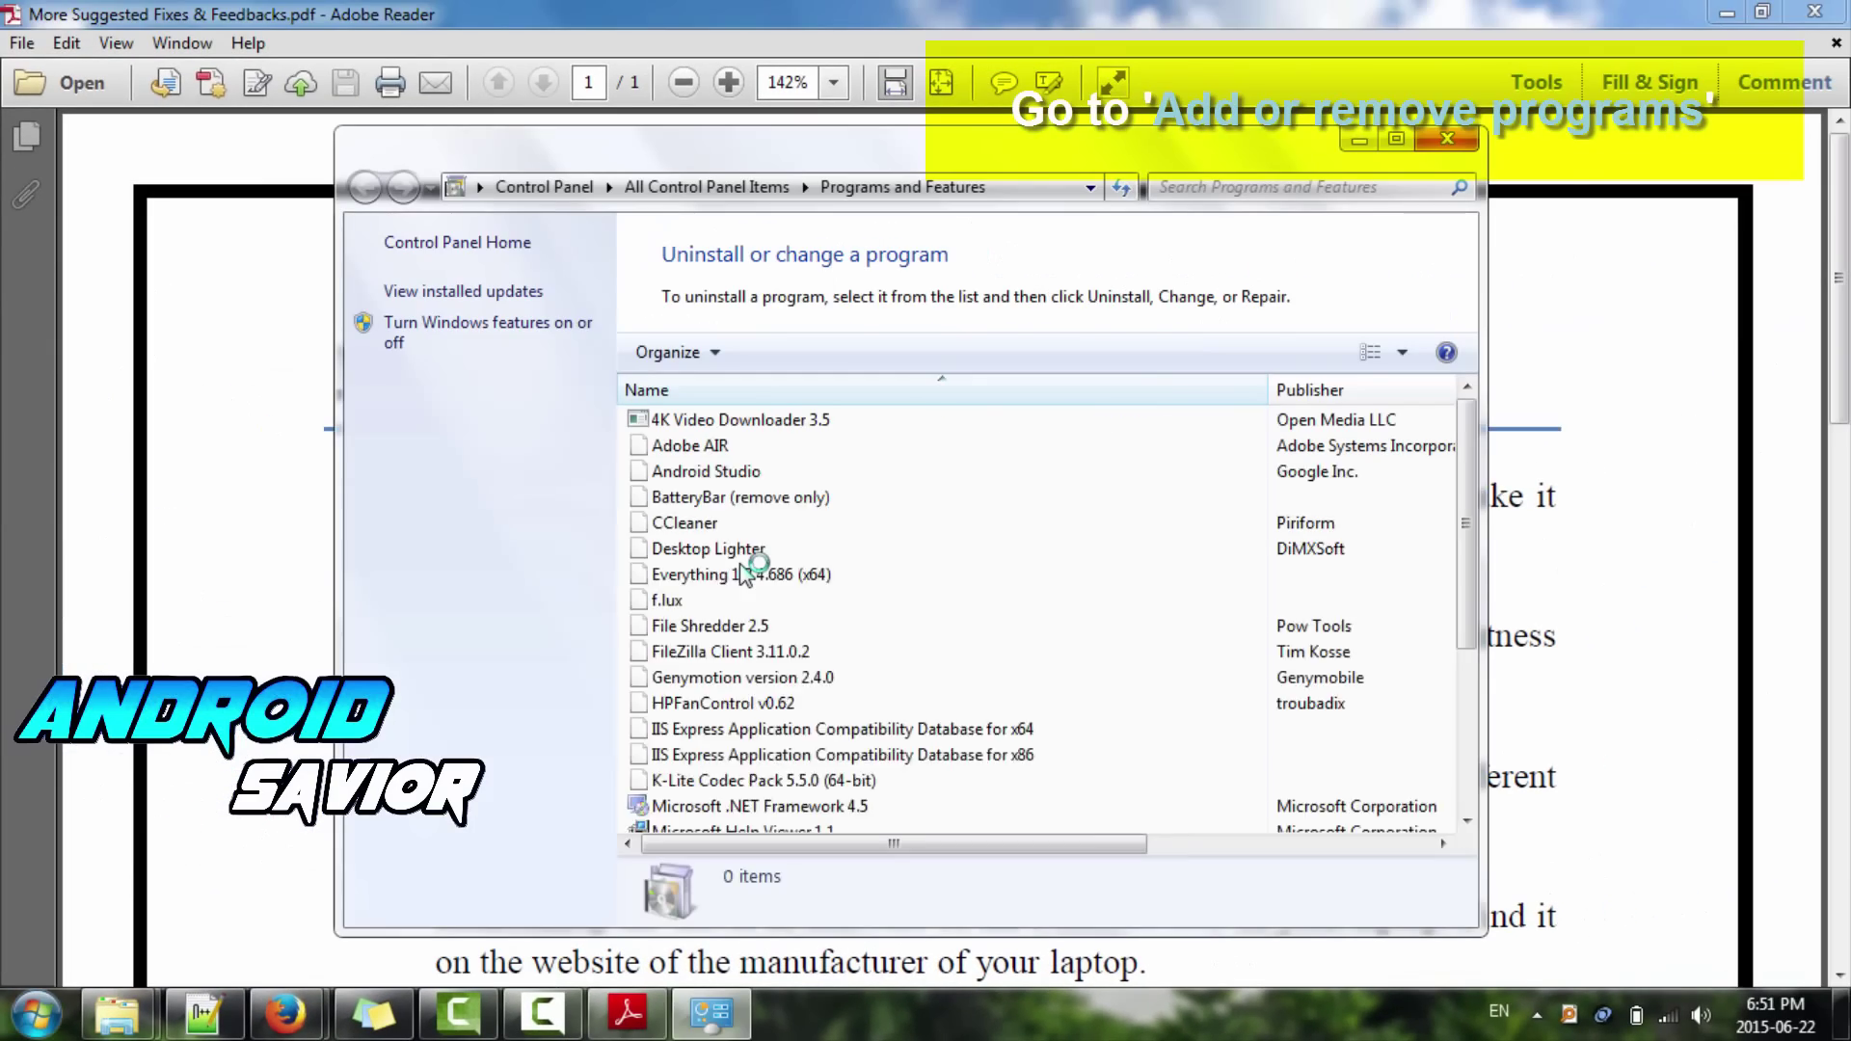
{"action": "left_click", "coordinate": [738, 565]}
{"action": "scroll", "coordinate": [740, 569], "scroll_direction": "down", "scroll_amount": 12}
{"action": "left_click", "coordinate": [743, 573]}
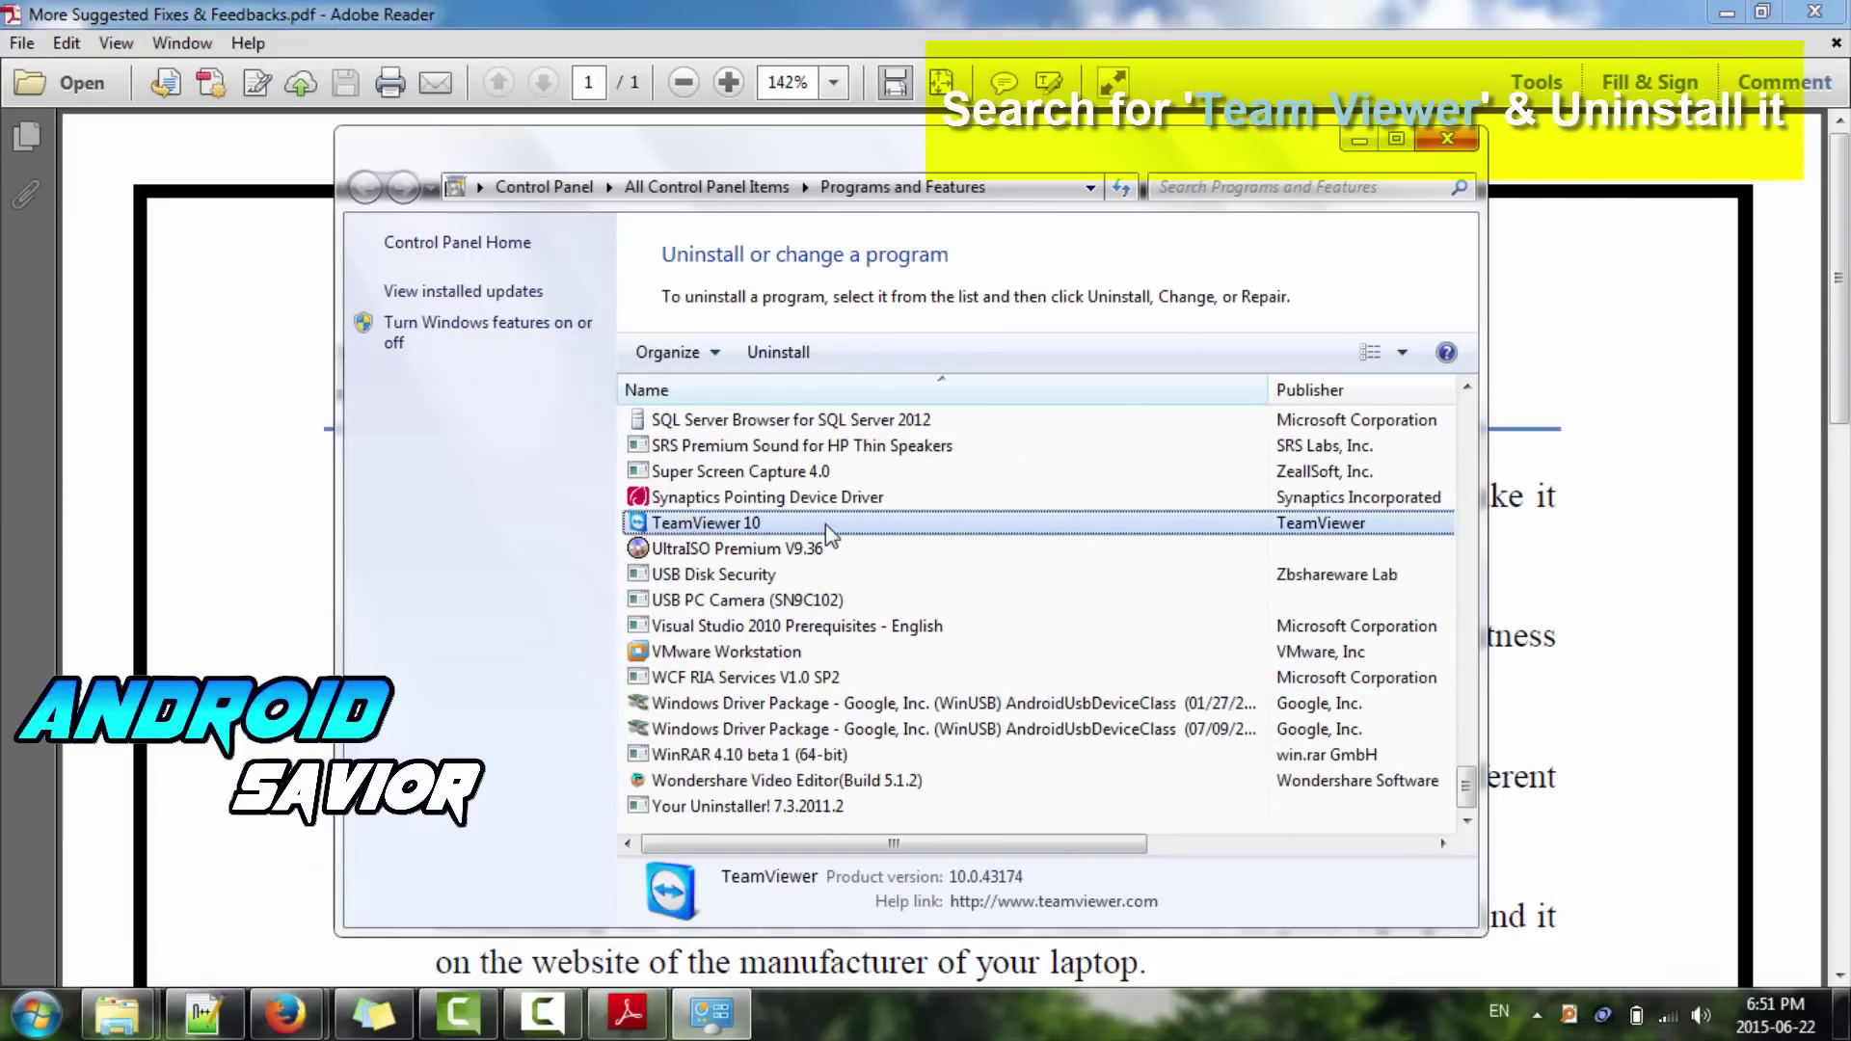
{"action": "right_click", "coordinate": [825, 524]}
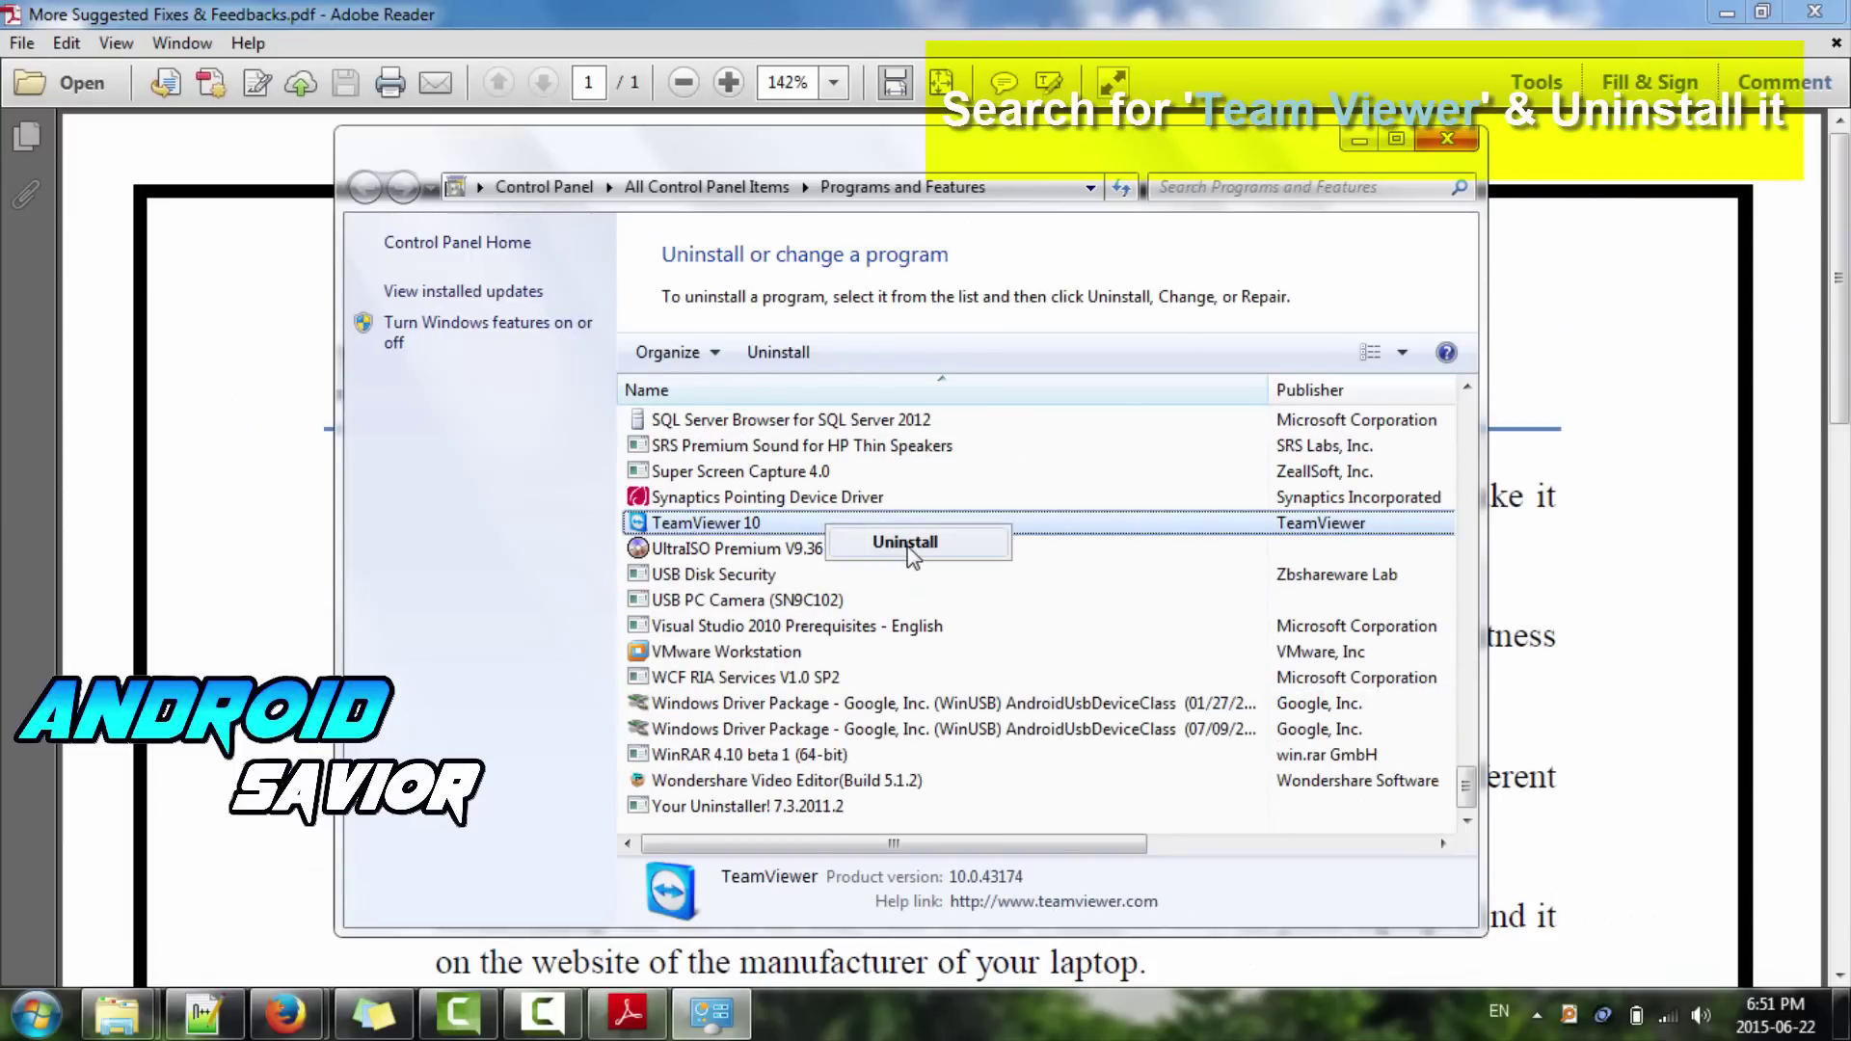
{"action": "left_click", "coordinate": [1426, 140]}
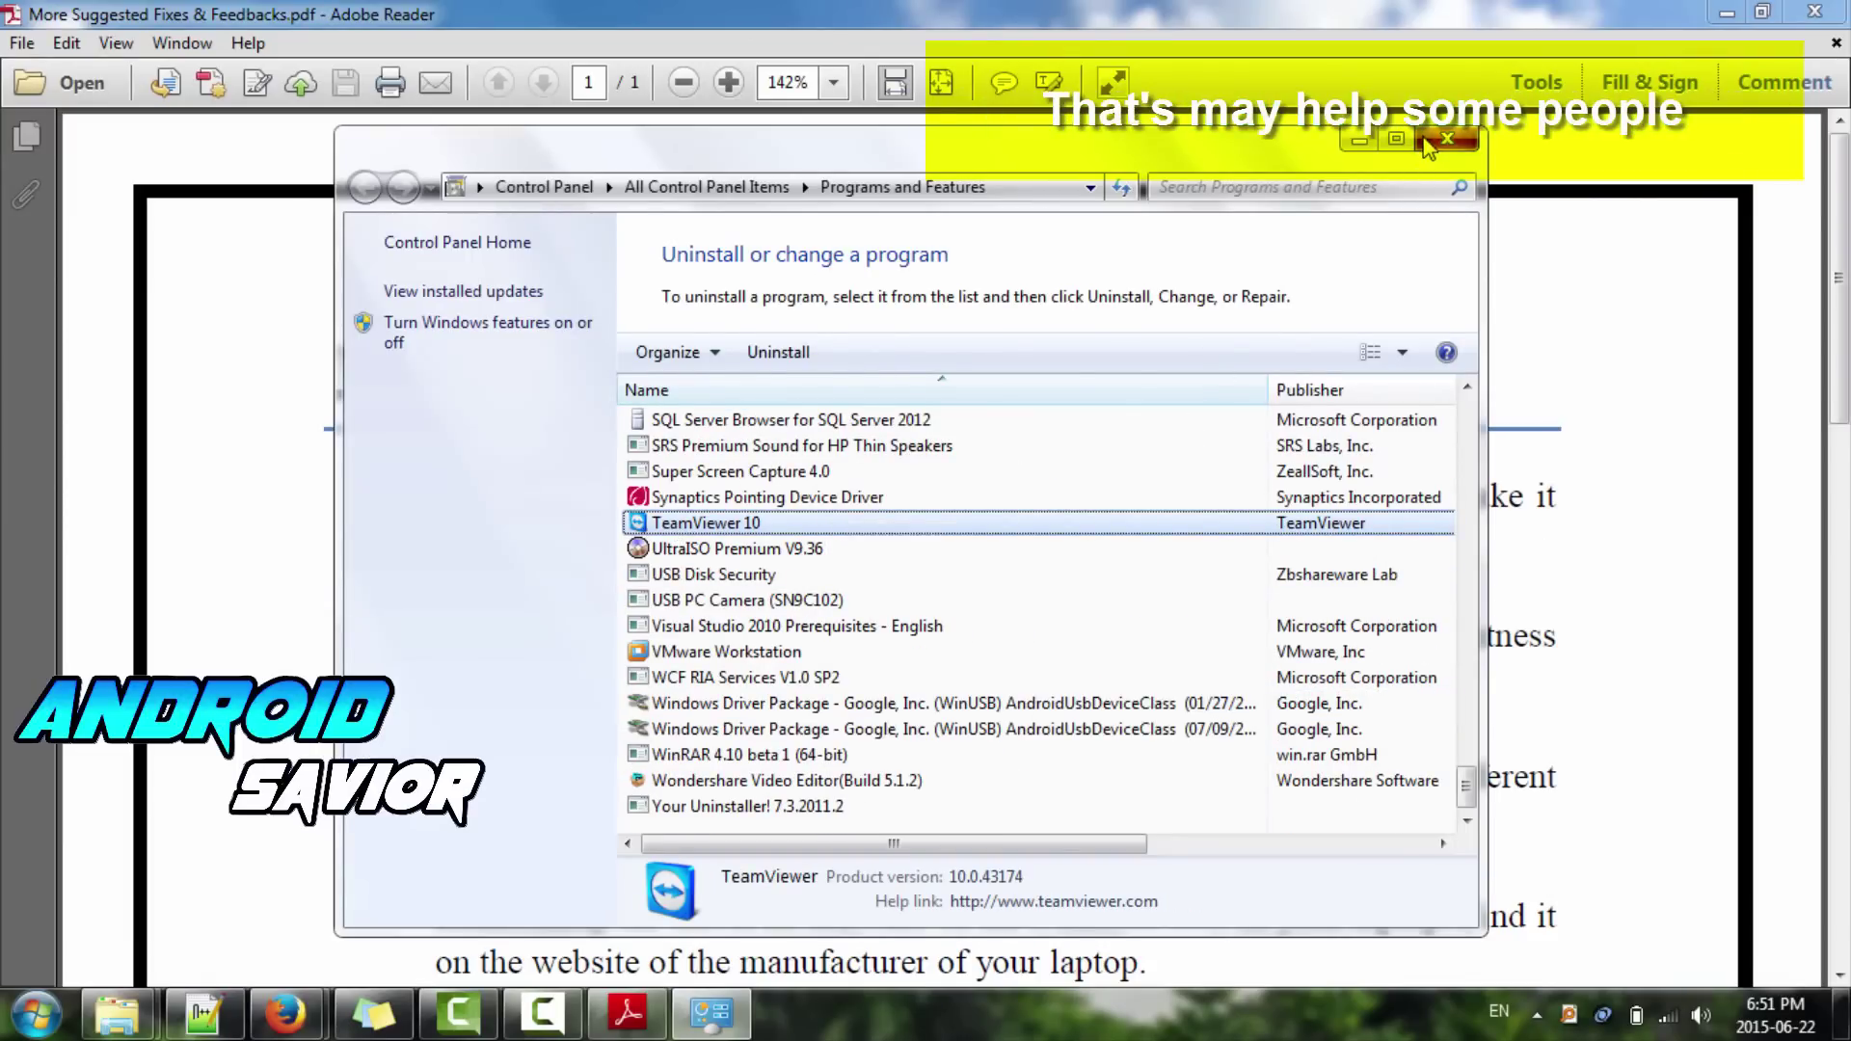
{"action": "left_click", "coordinate": [1426, 140]}
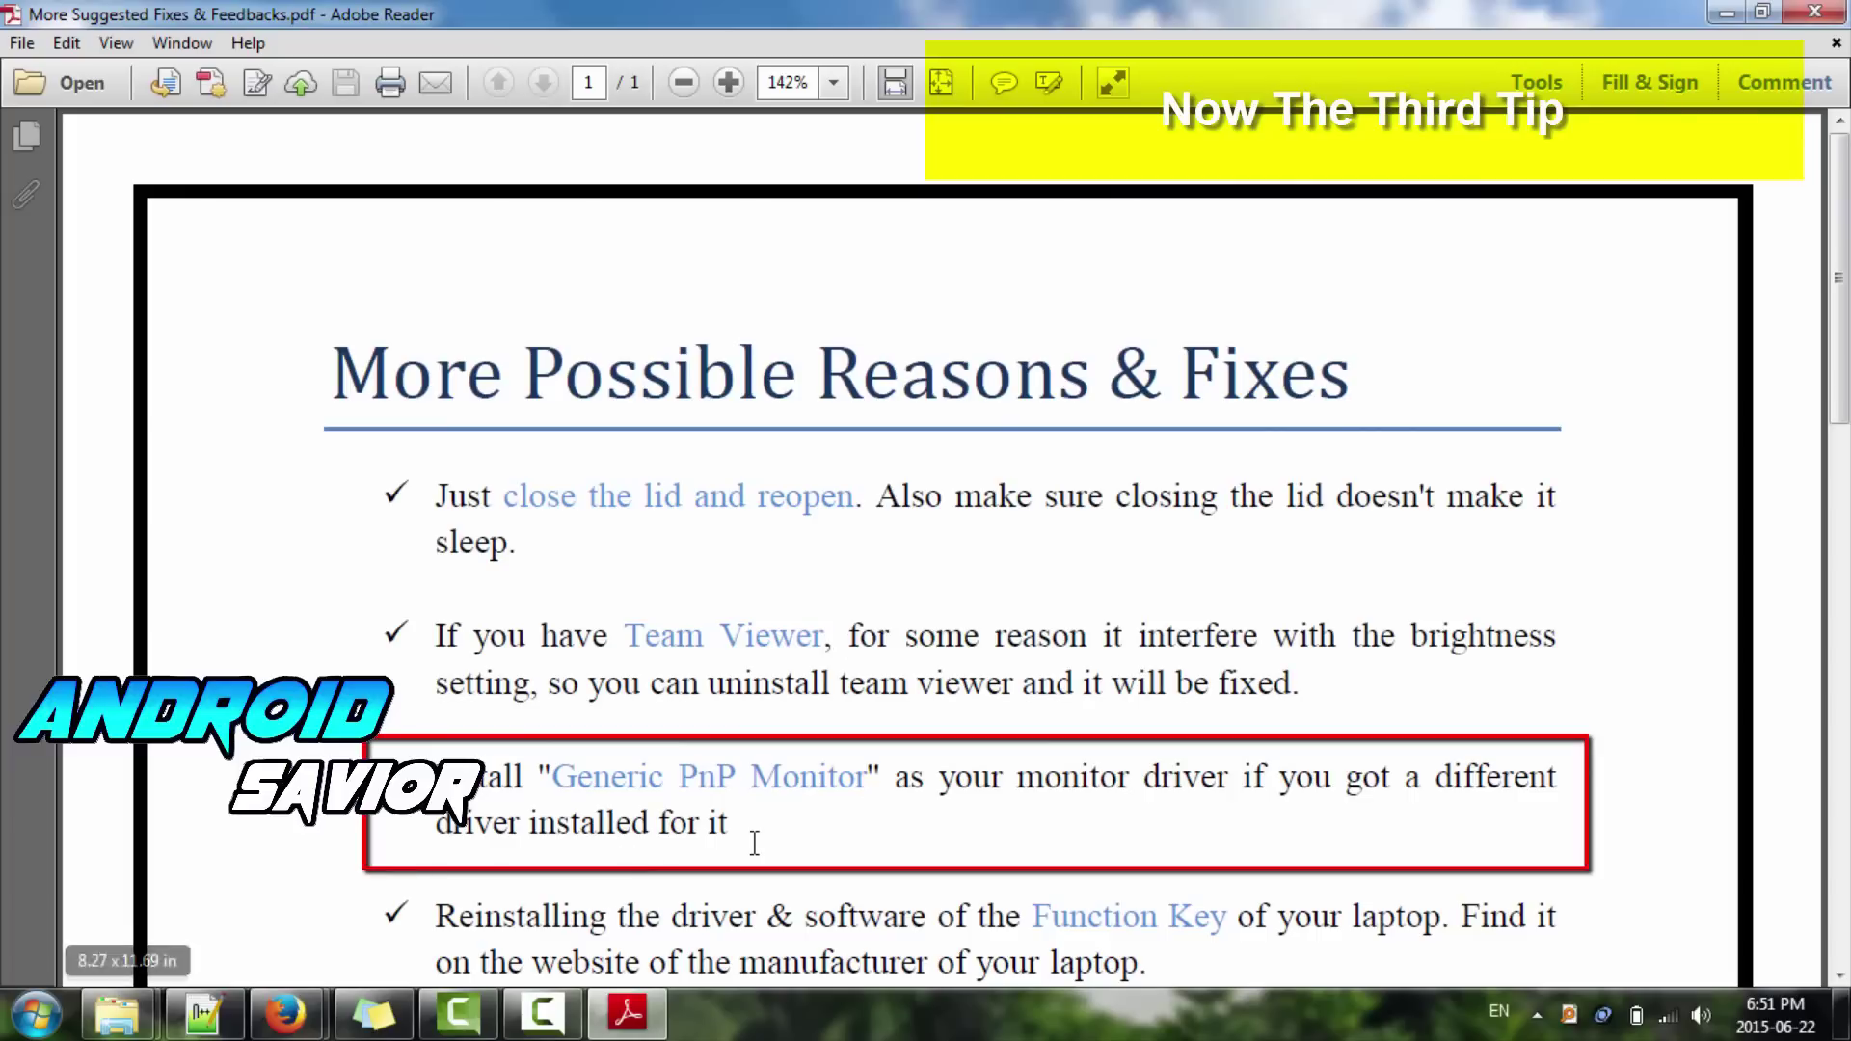
- Open the computer's System information window and launch Device Manager from it
{"action": "left_click", "coordinate": [38, 1012]}
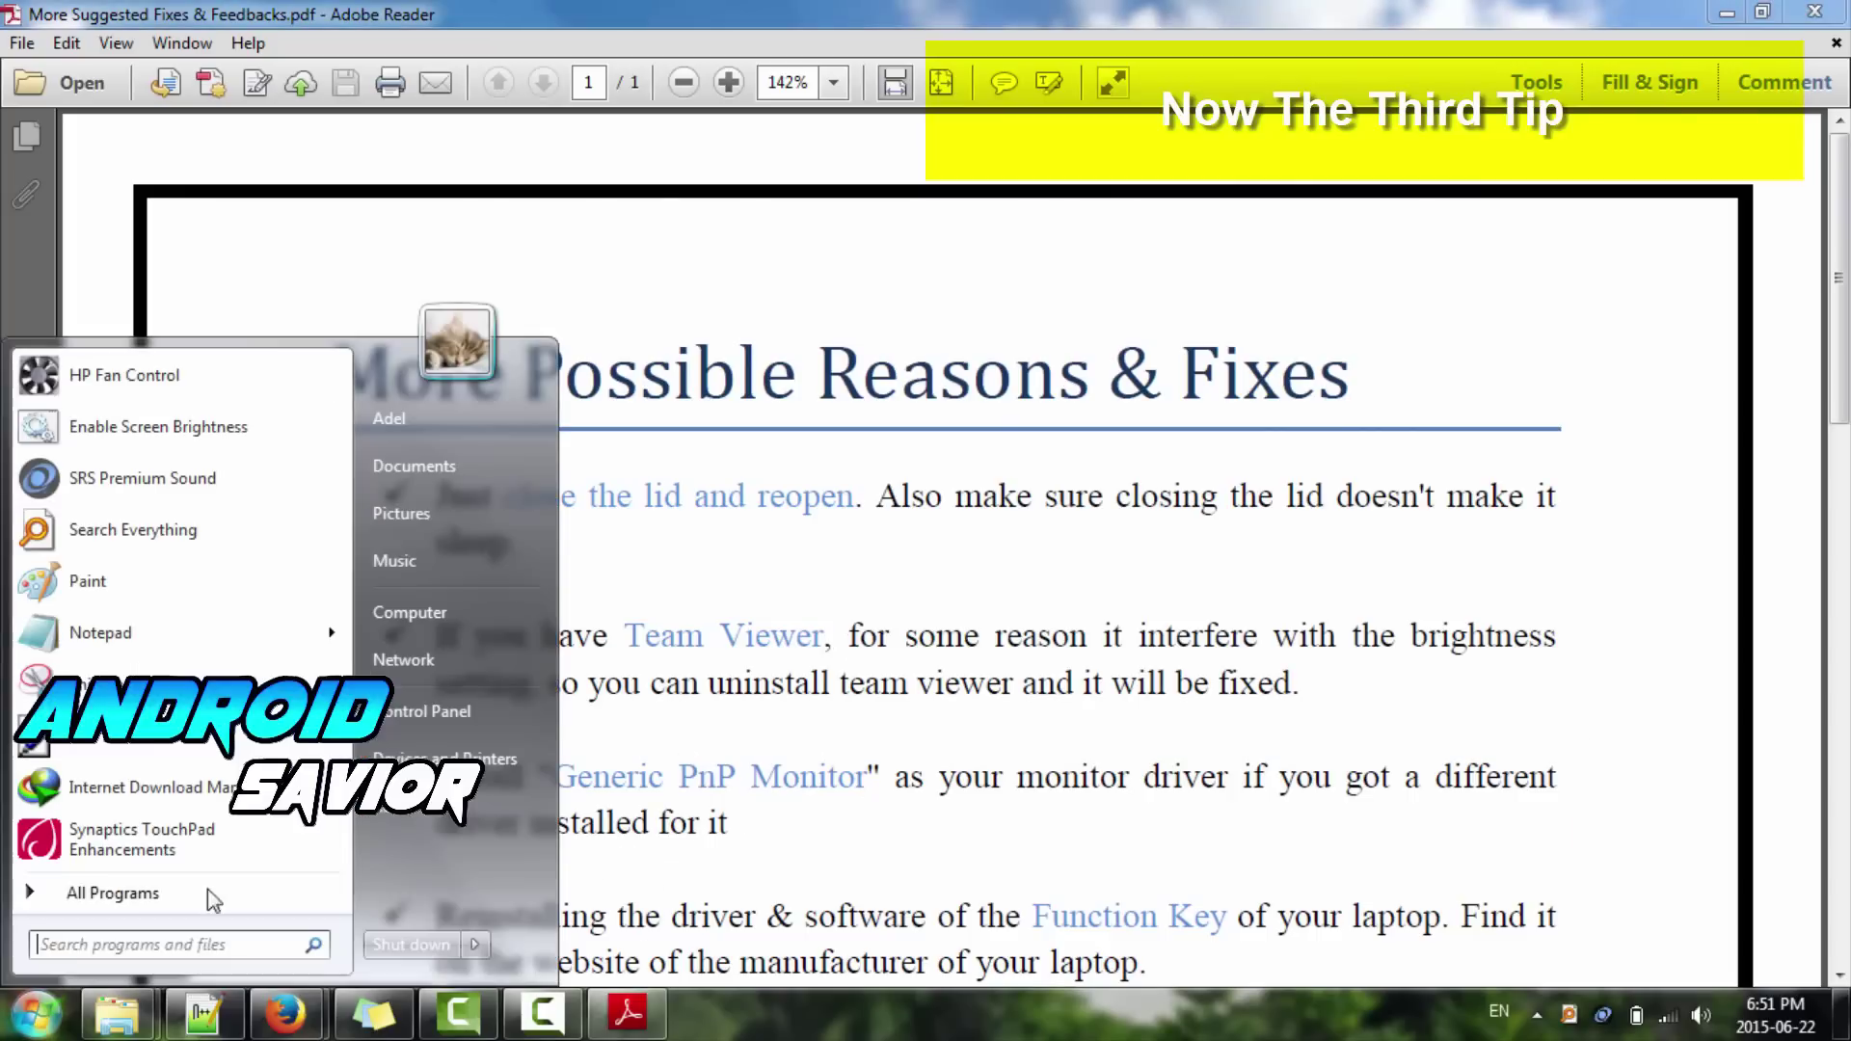
{"action": "right_click", "coordinate": [409, 620]}
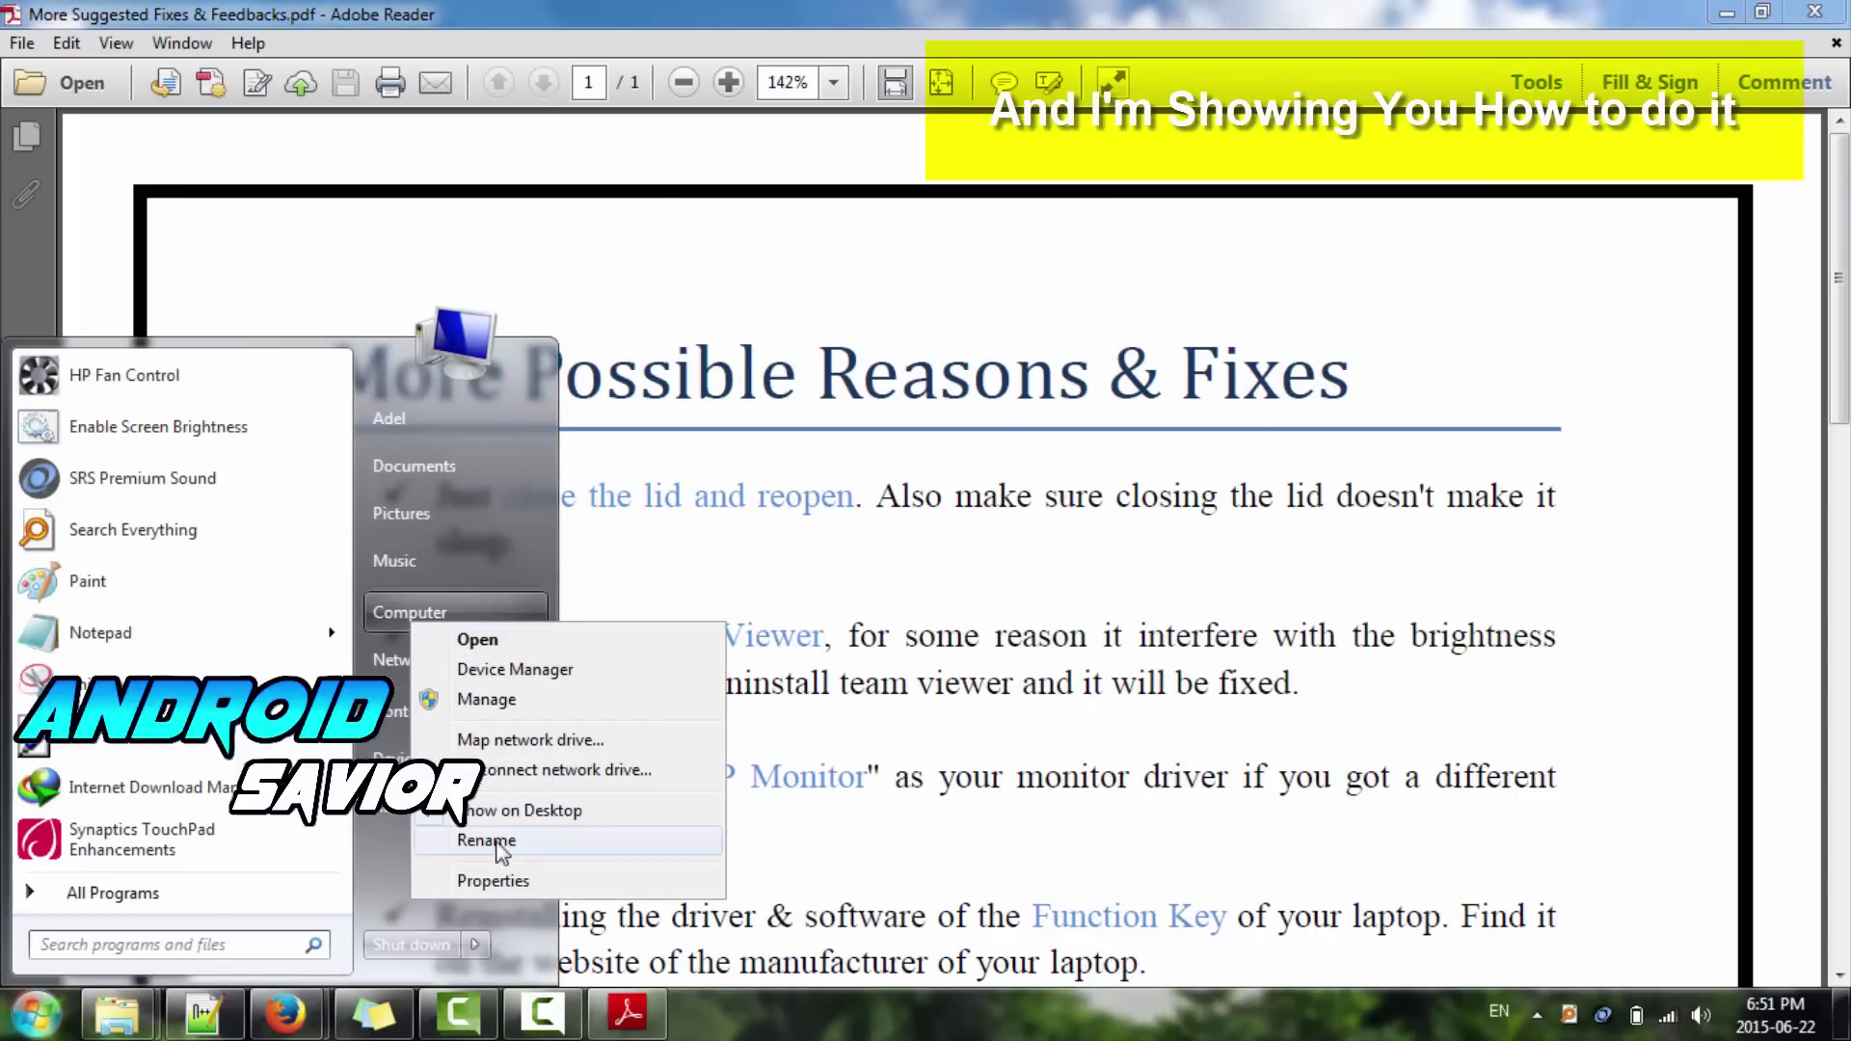
{"action": "key", "text": "Escape"}
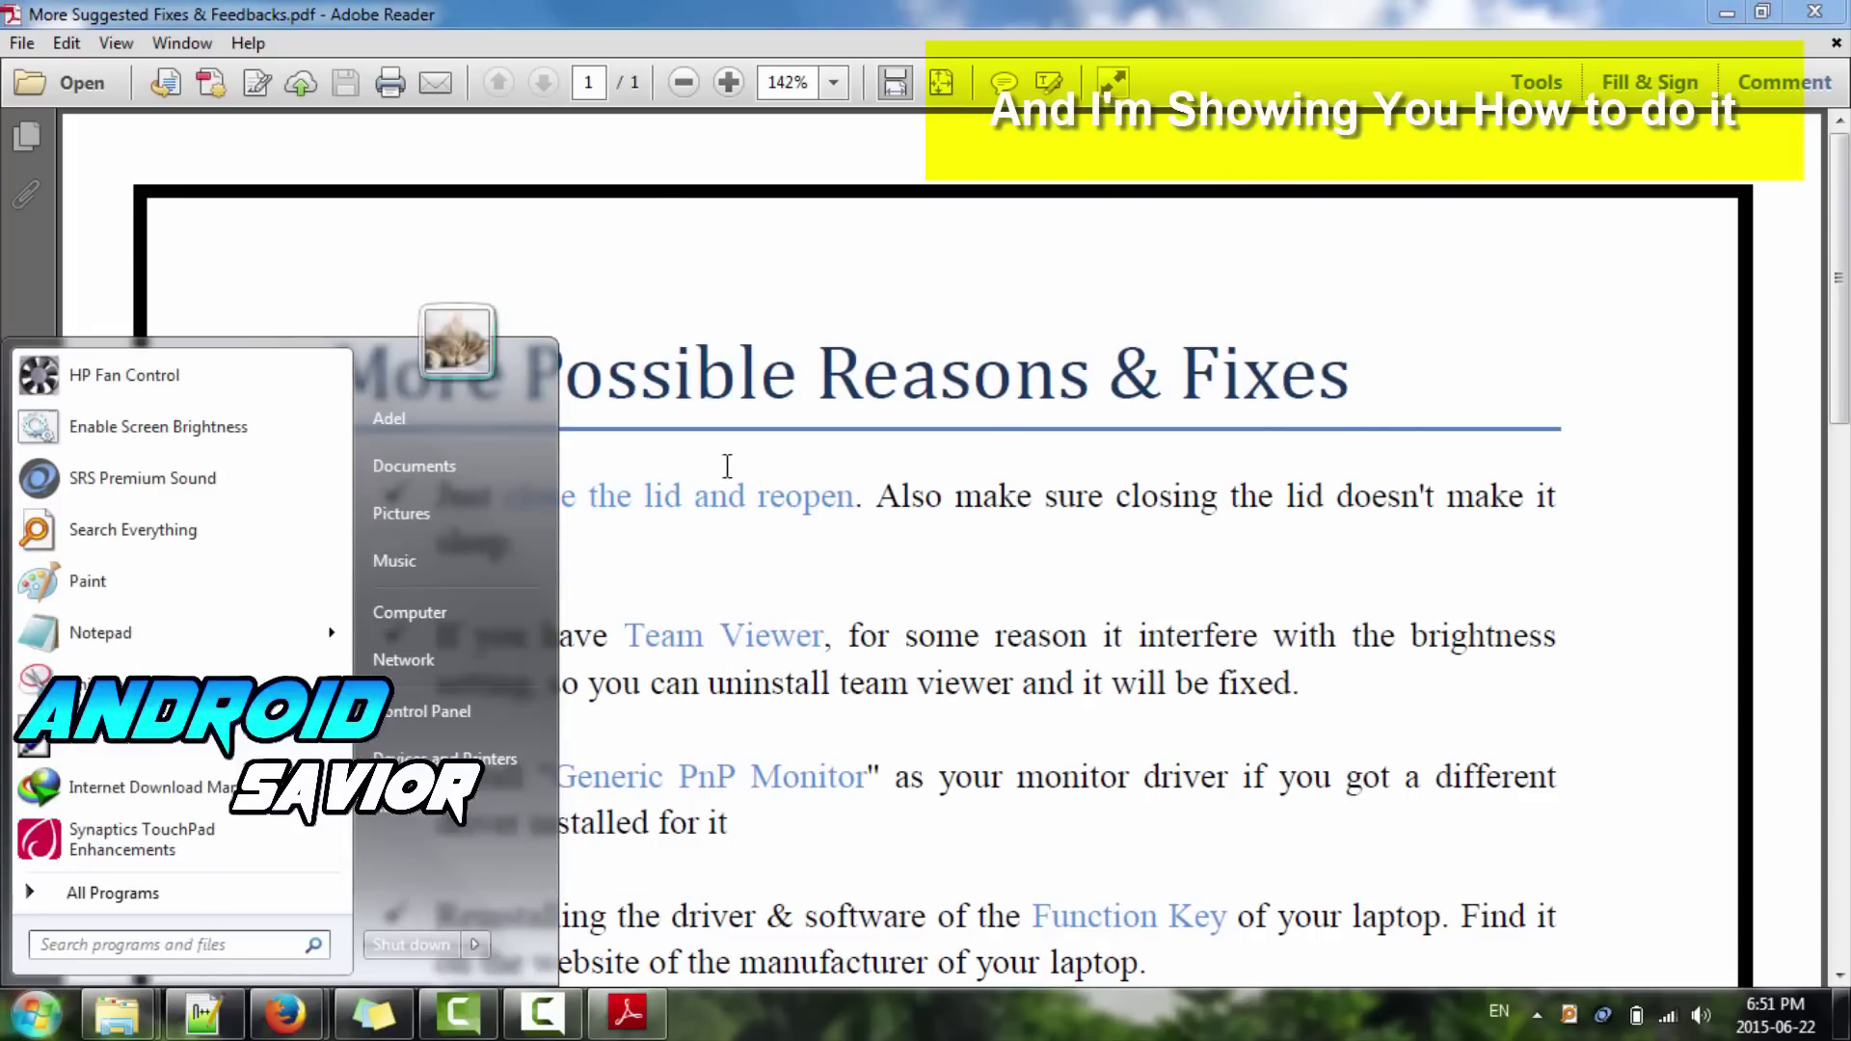
{"action": "key", "text": "super+Pause"}
{"action": "left_click", "coordinate": [440, 292]}
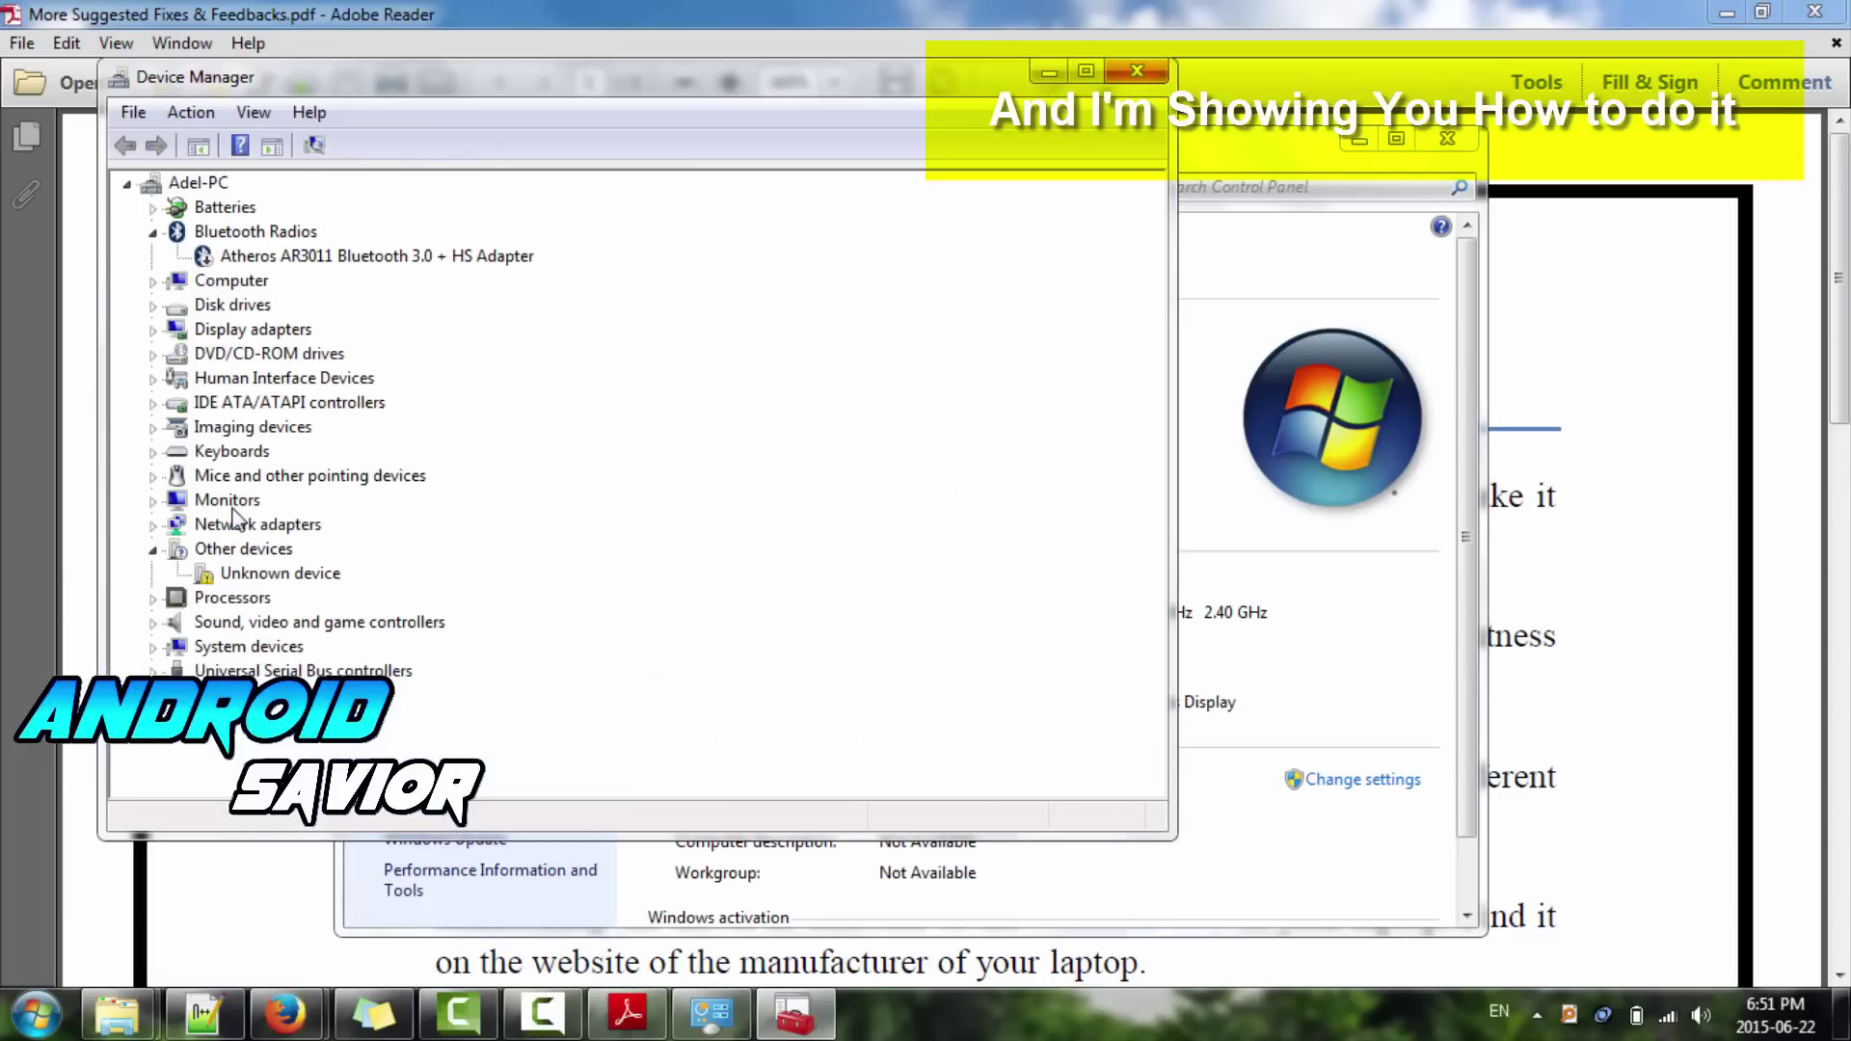
- Start a driver update for the Generic PnP Monitor, browsing the computer and picking from the list of available device drivers
{"action": "double_click", "coordinate": [232, 508]}
{"action": "right_click", "coordinate": [299, 530]}
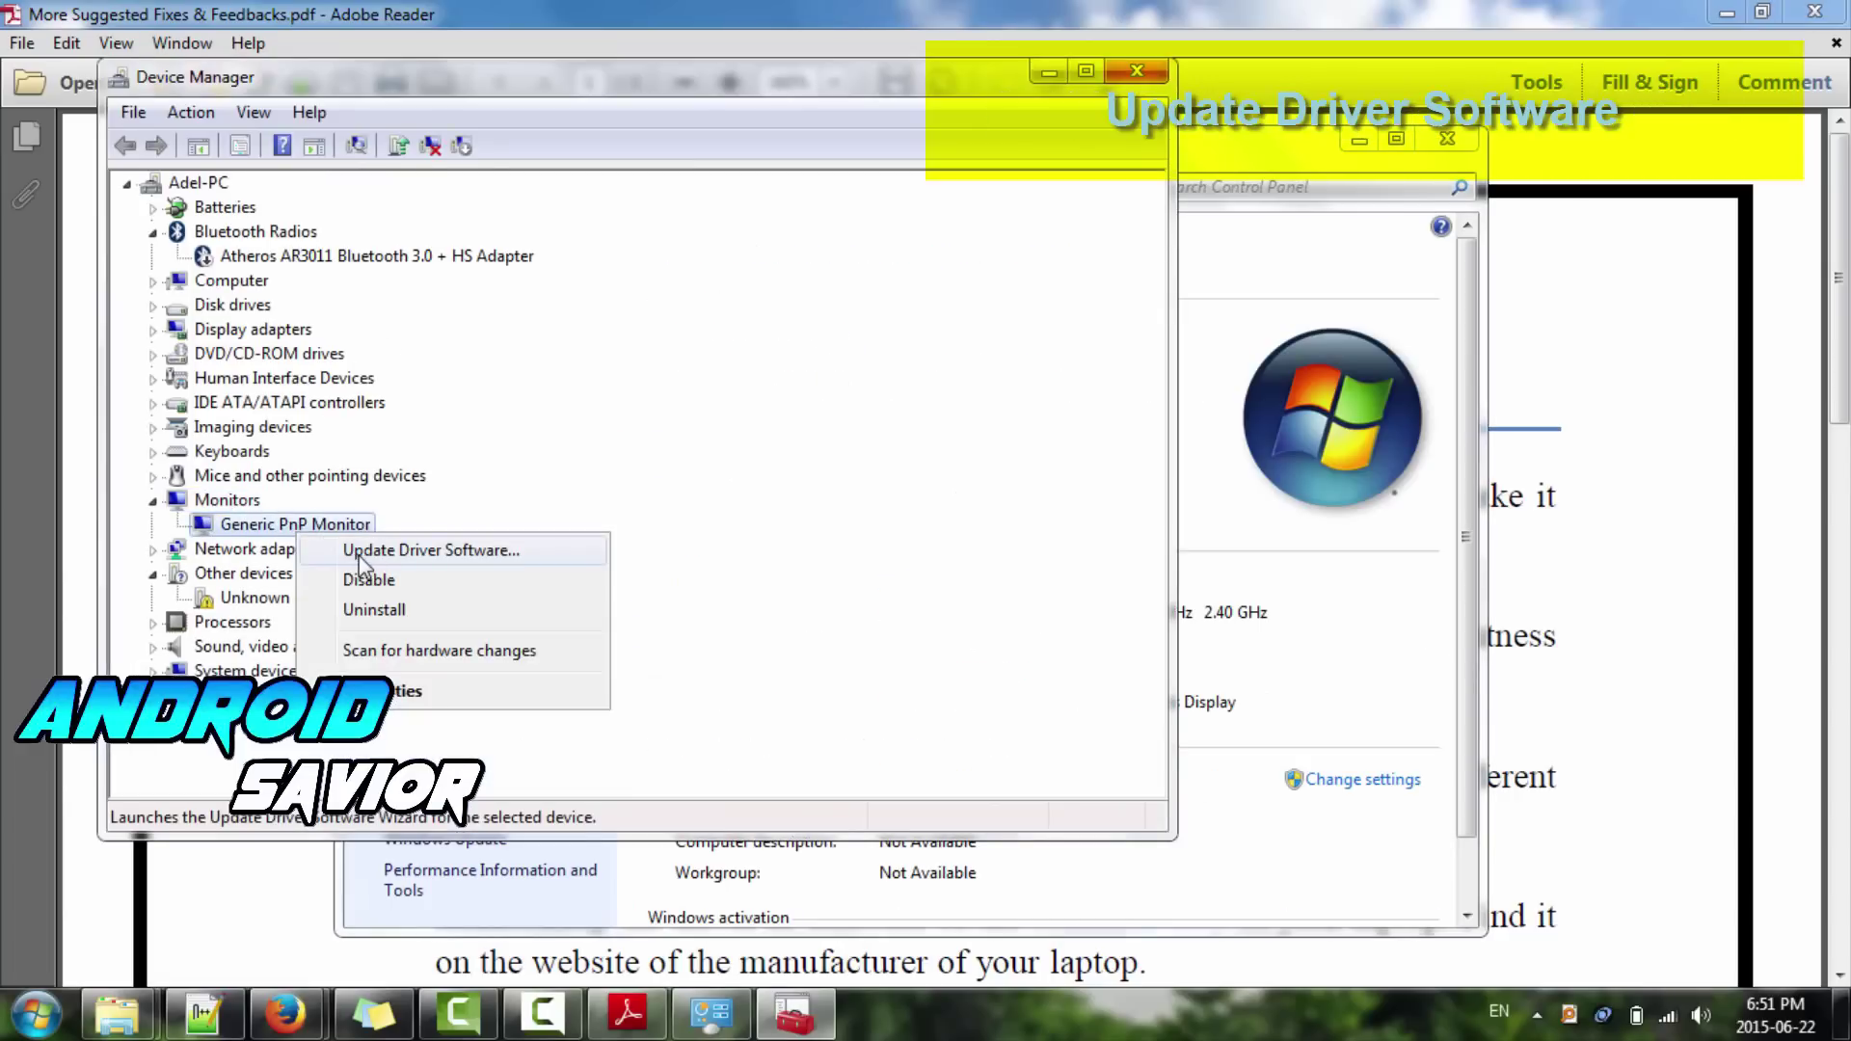
{"action": "left_click", "coordinate": [515, 557]}
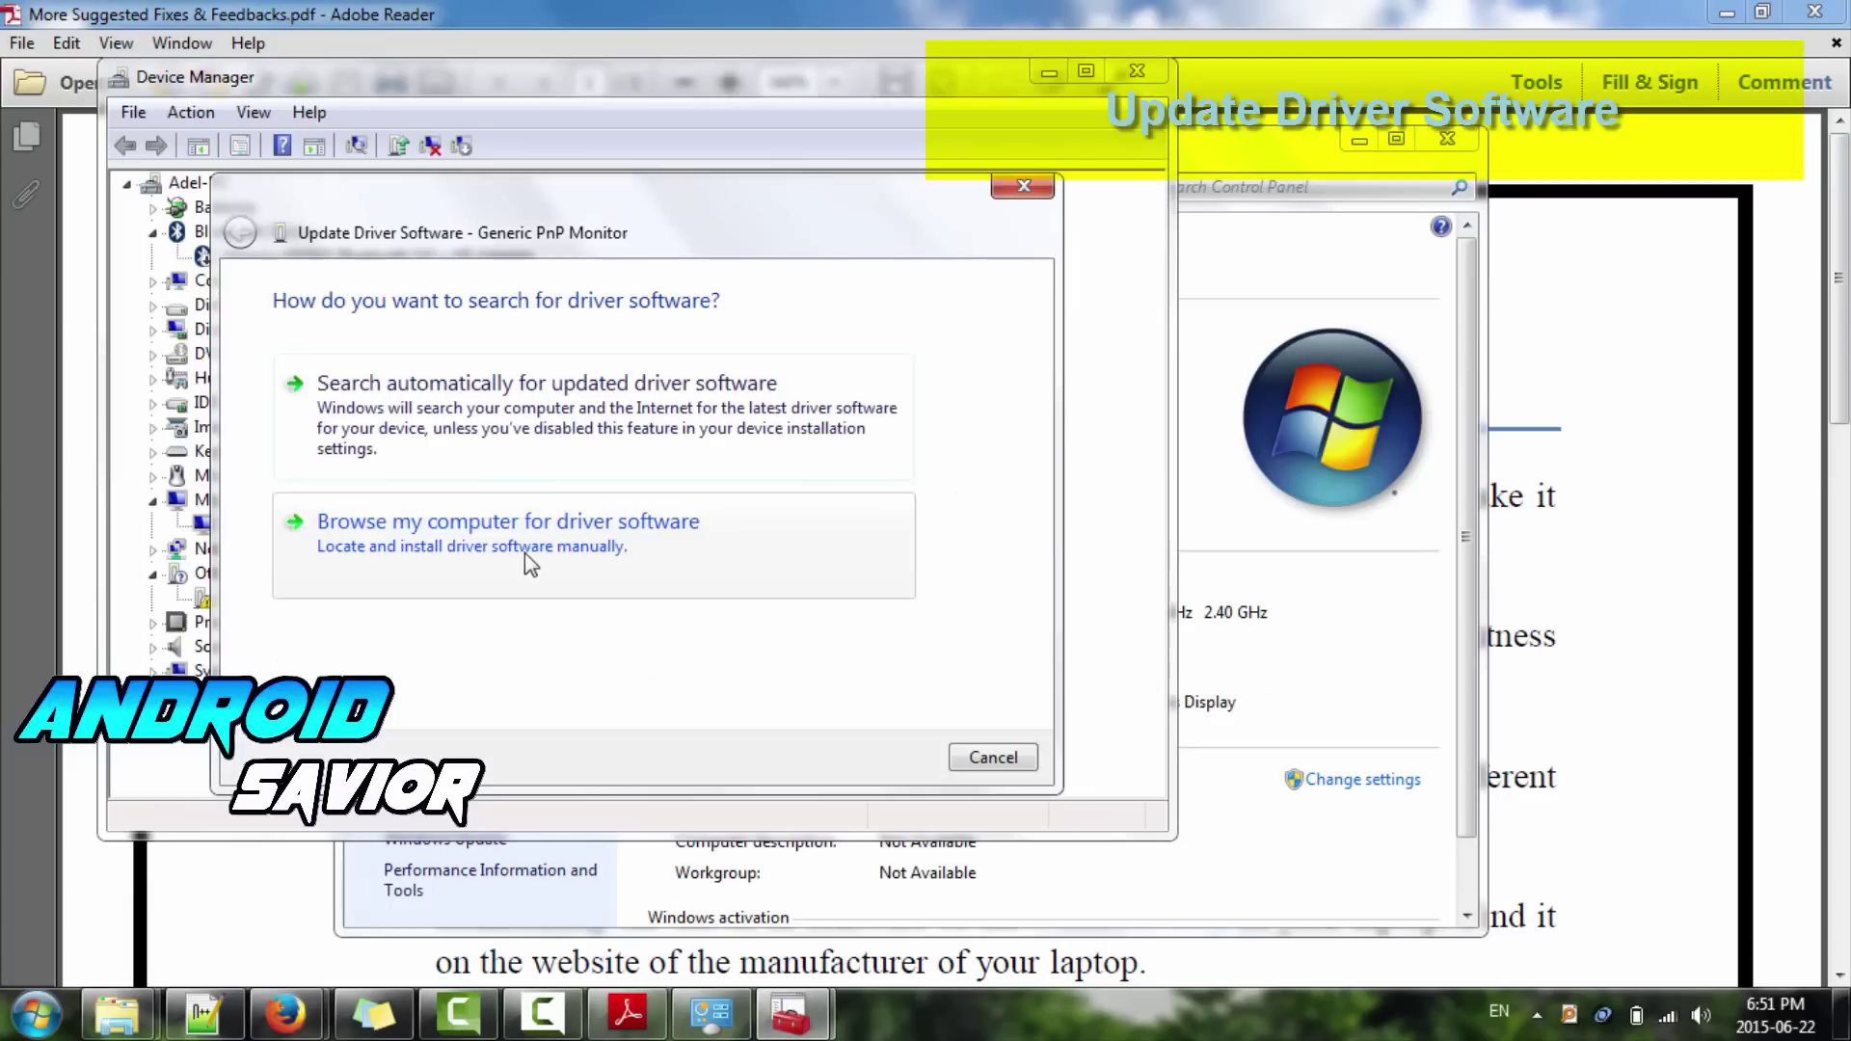
{"action": "left_click", "coordinate": [608, 537]}
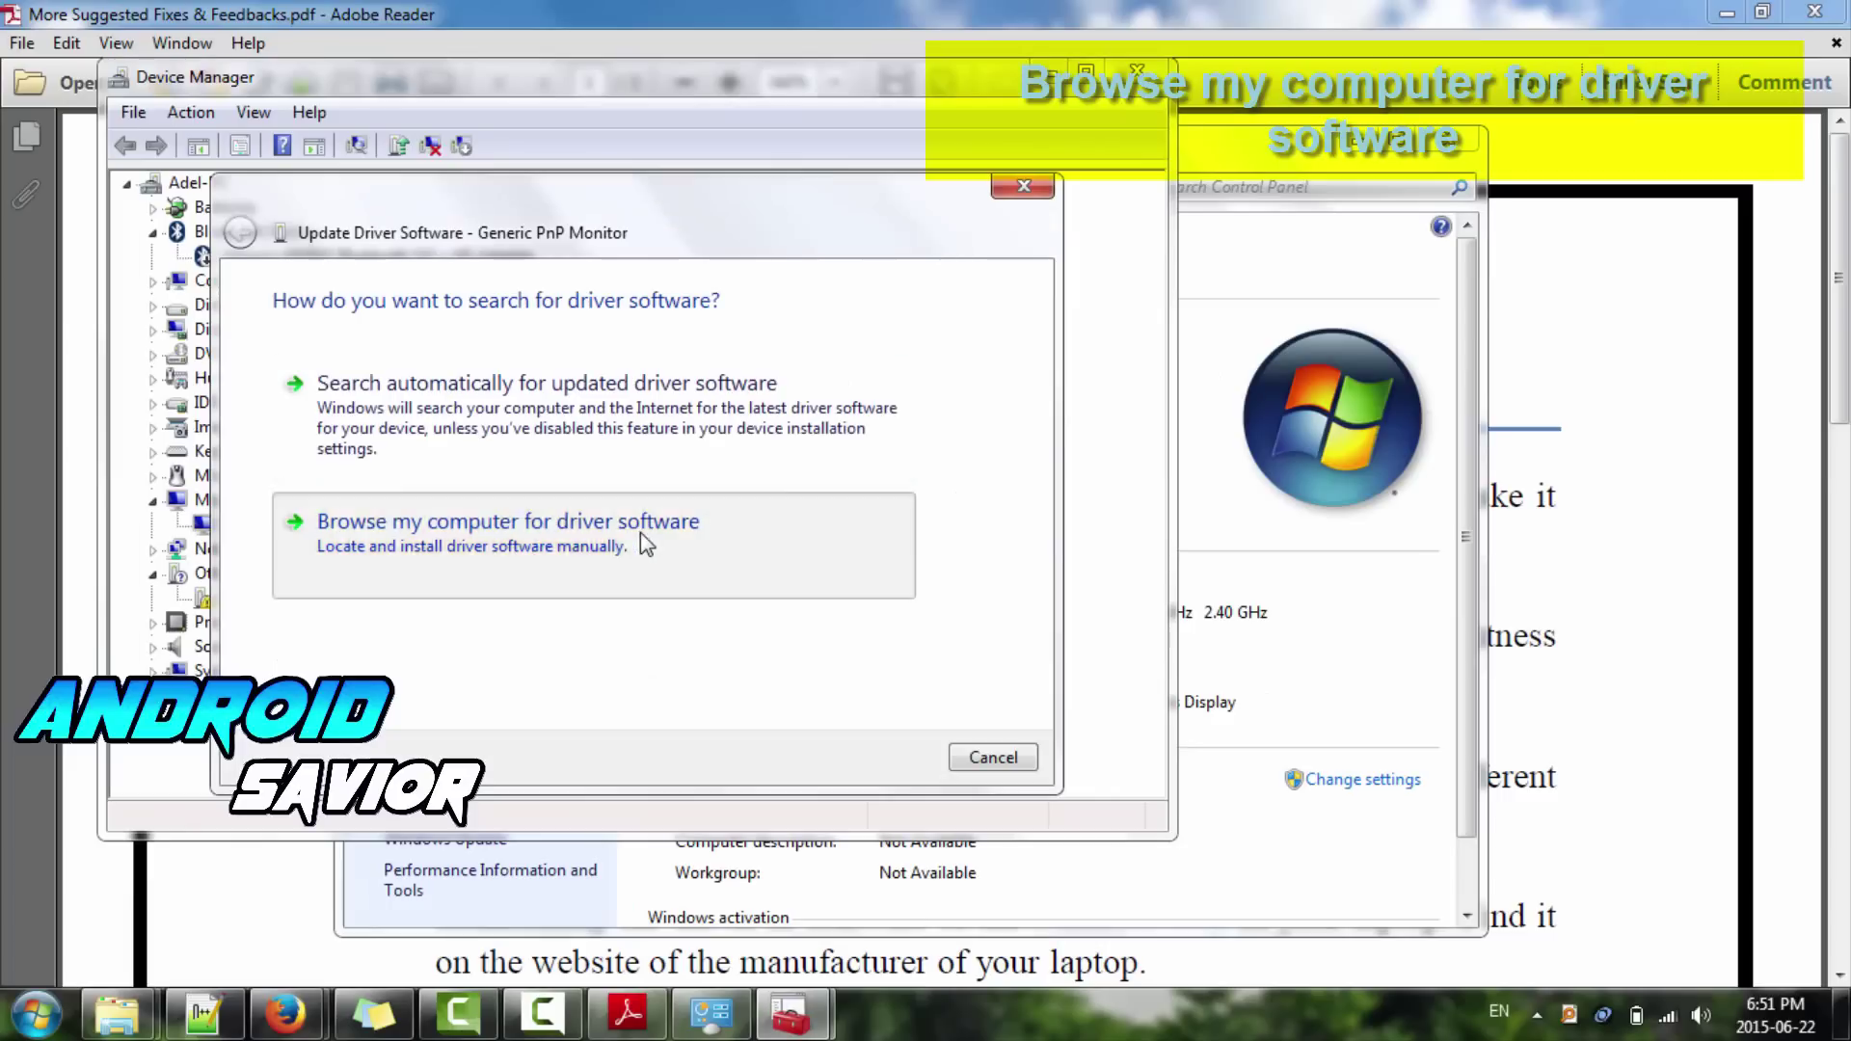
{"action": "left_click", "coordinate": [651, 590]}
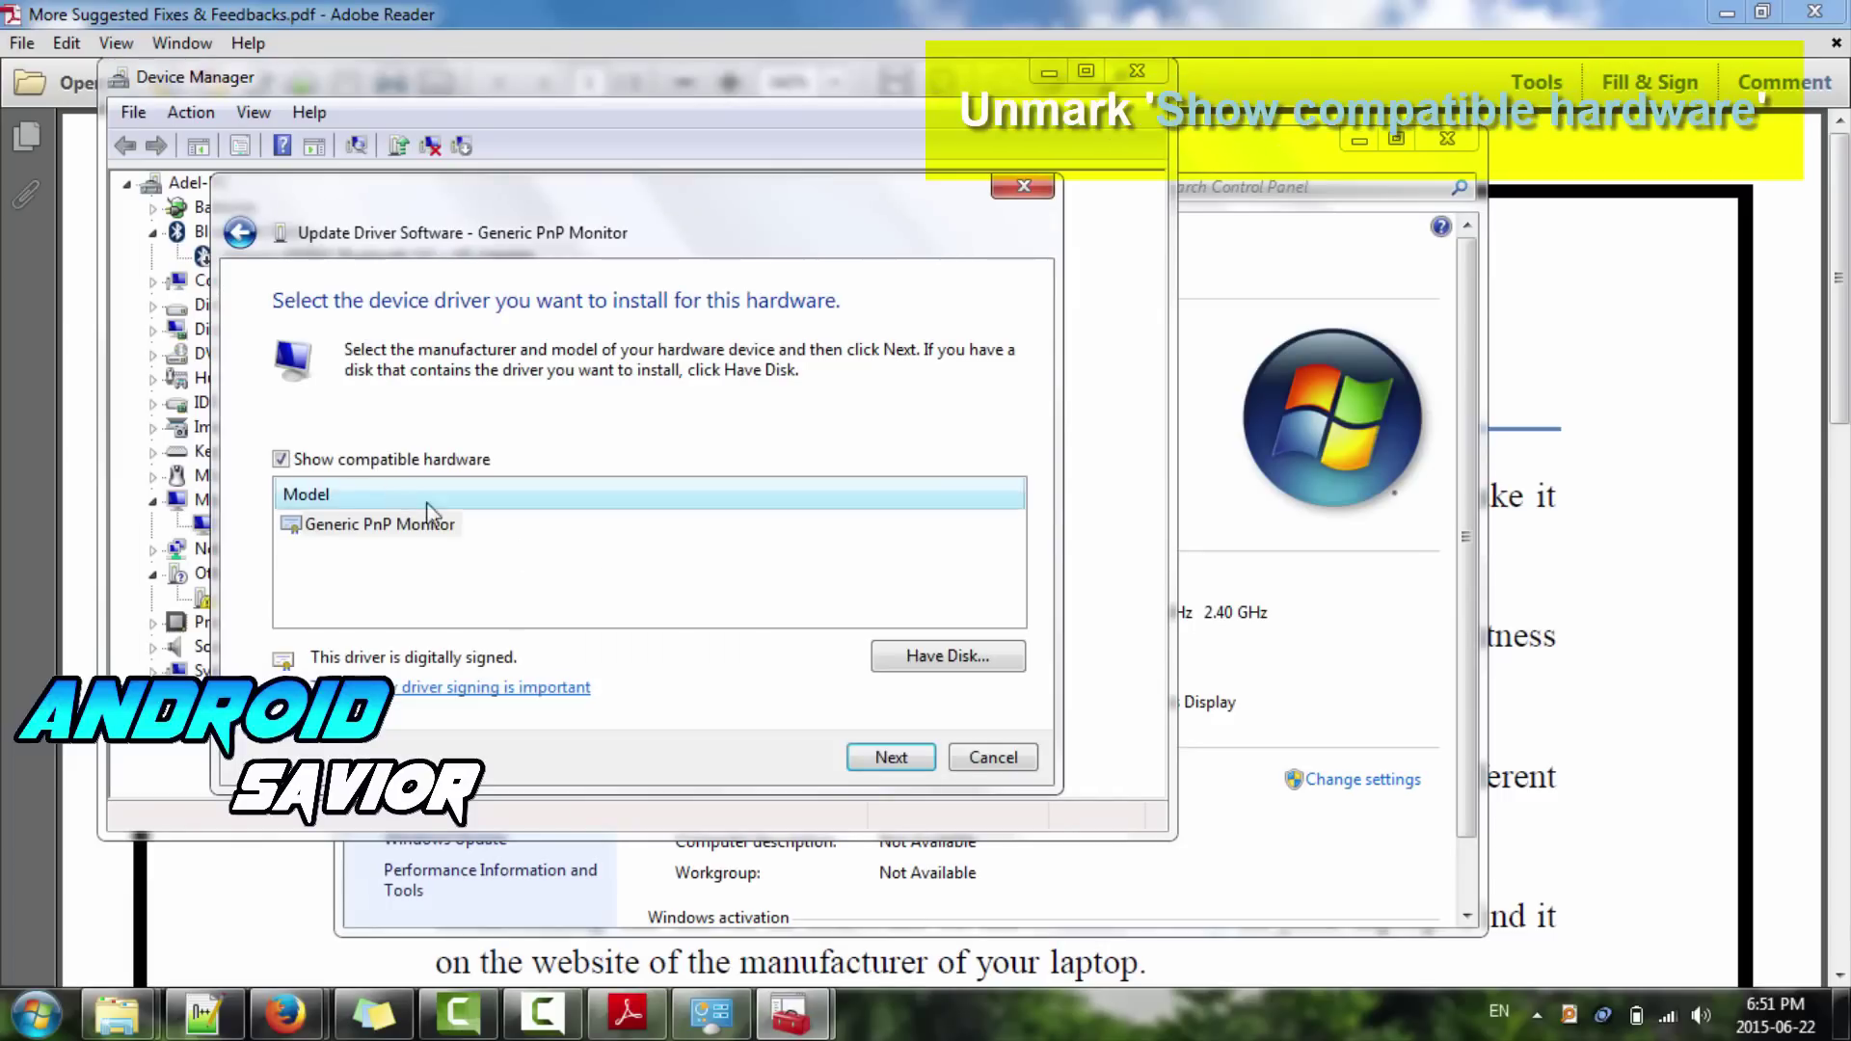
- Turn off Show compatible hardware, select Generic PnP Monitor under (Standard monitor types), then cancel the update and close Device Manager and System
{"action": "left_click", "coordinate": [281, 460]}
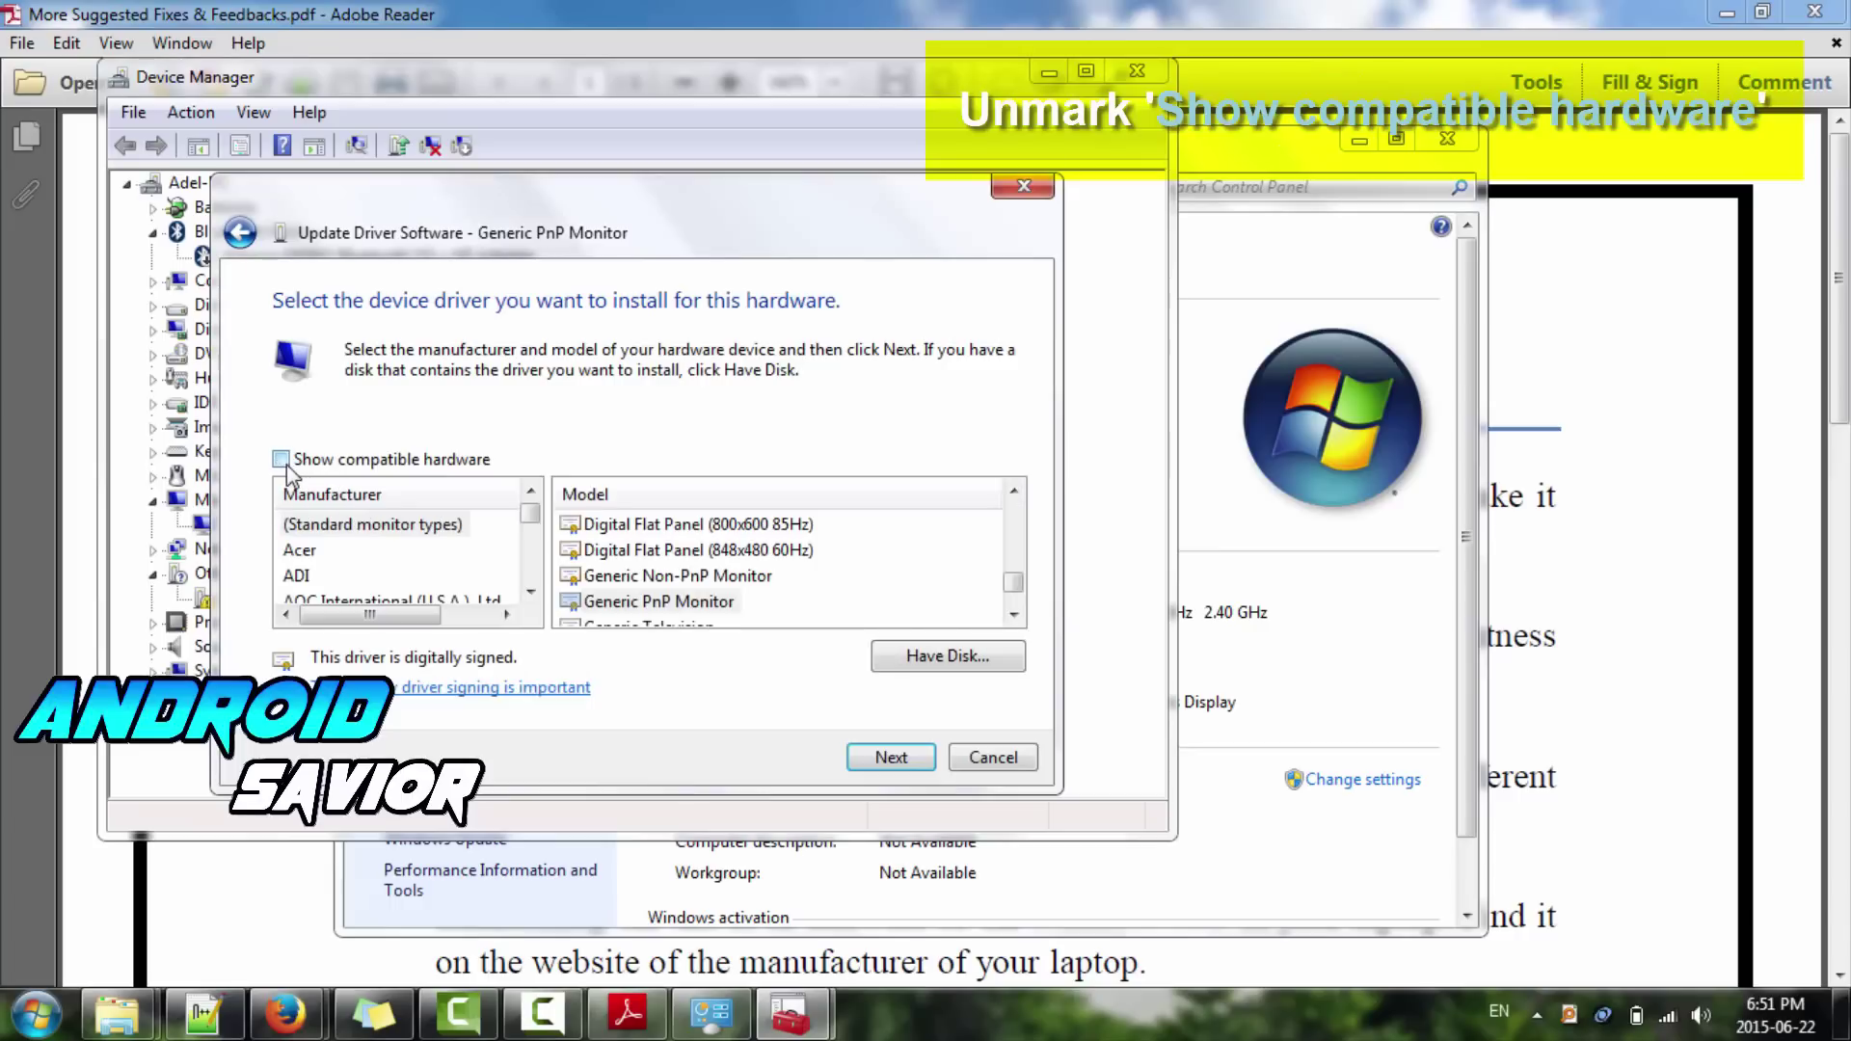
{"action": "left_click", "coordinate": [359, 527]}
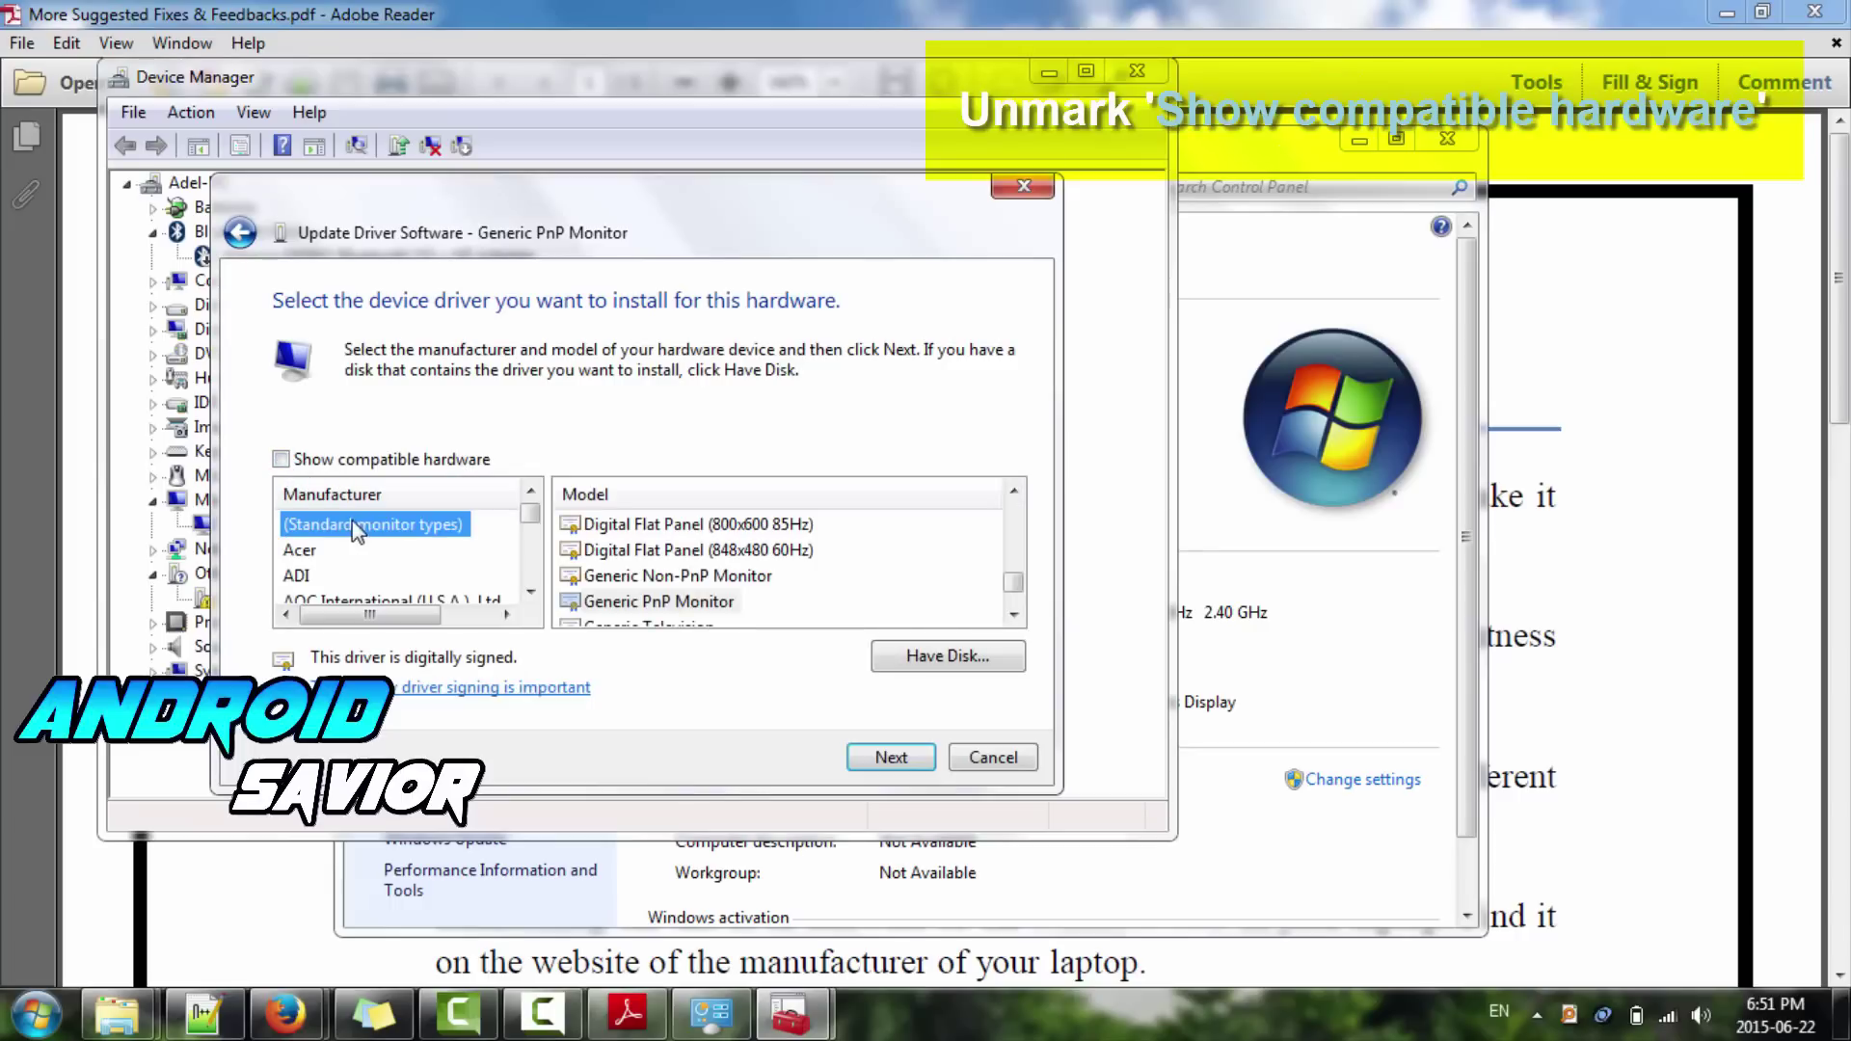
{"action": "left_click", "coordinate": [665, 602]}
{"action": "scroll", "coordinate": [667, 603], "scroll_direction": "down", "scroll_amount": 1}
{"action": "scroll", "coordinate": [668, 604], "scroll_direction": "up", "scroll_amount": 1}
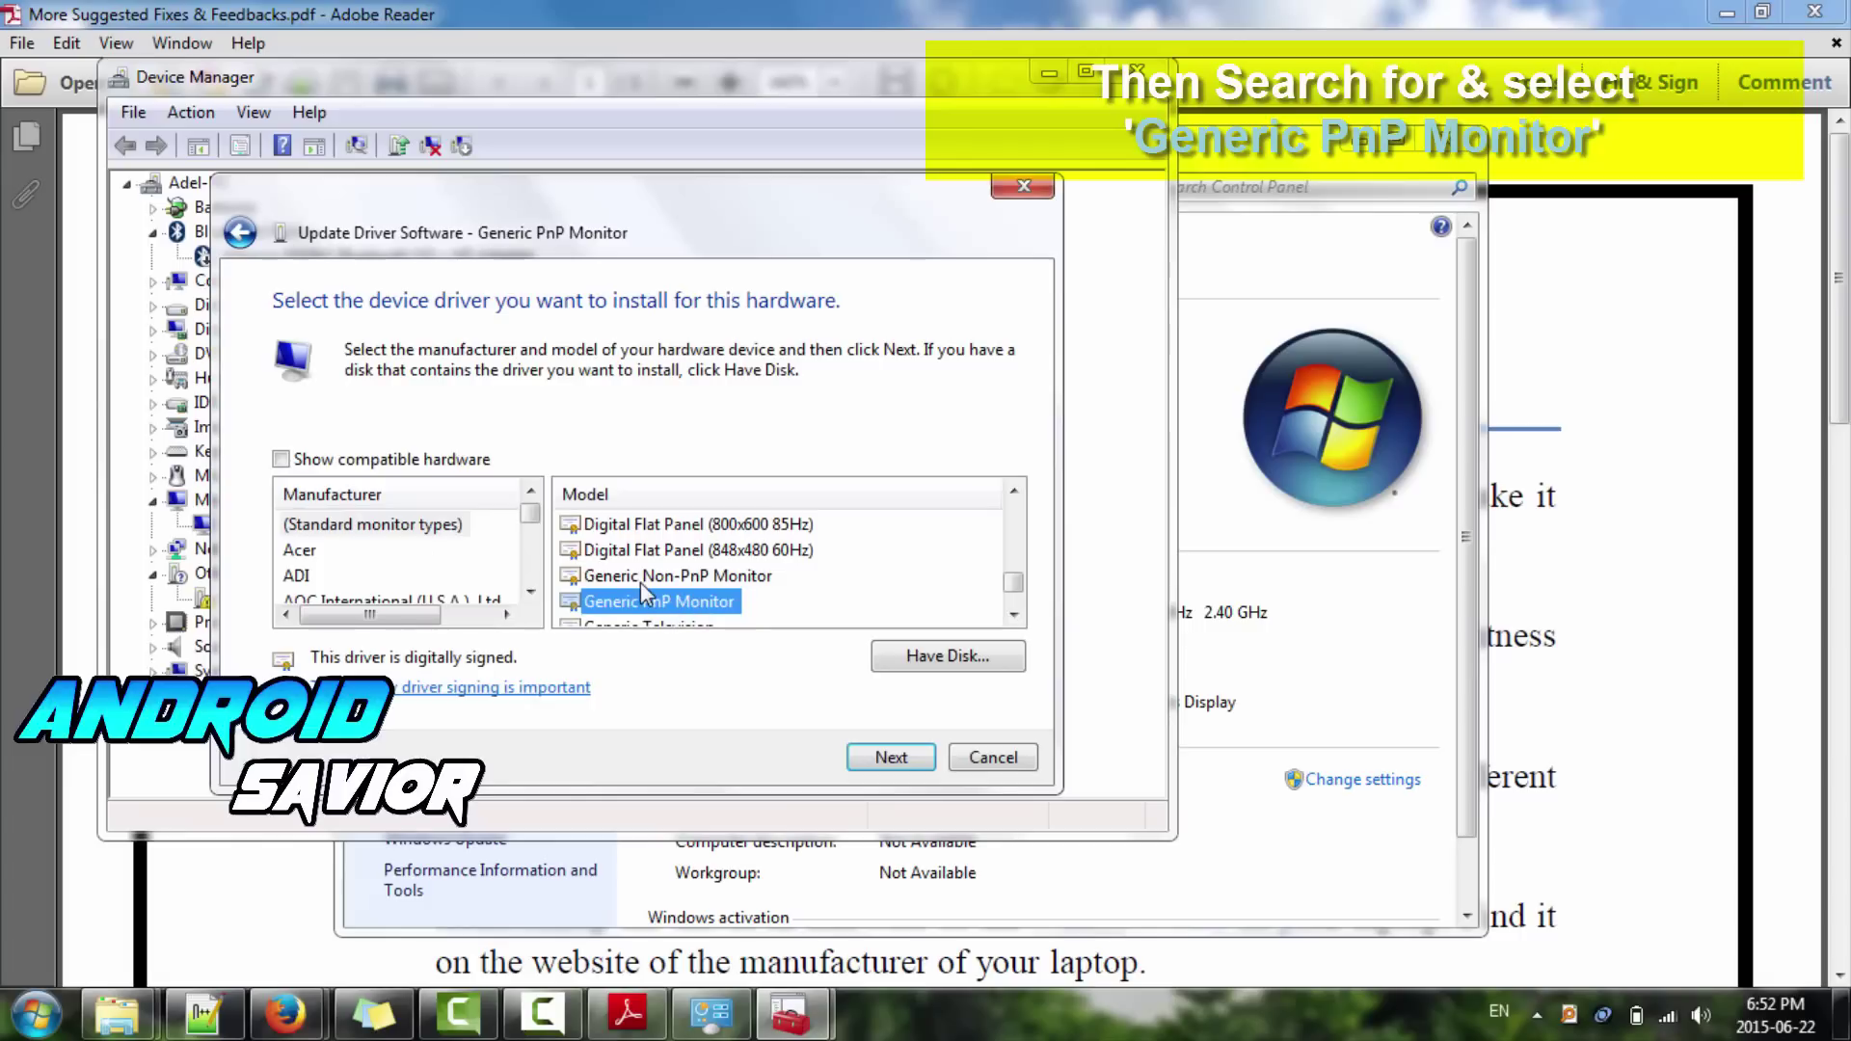
{"action": "left_click", "coordinate": [640, 581]}
{"action": "scroll", "coordinate": [644, 579], "scroll_direction": "down", "scroll_amount": 1}
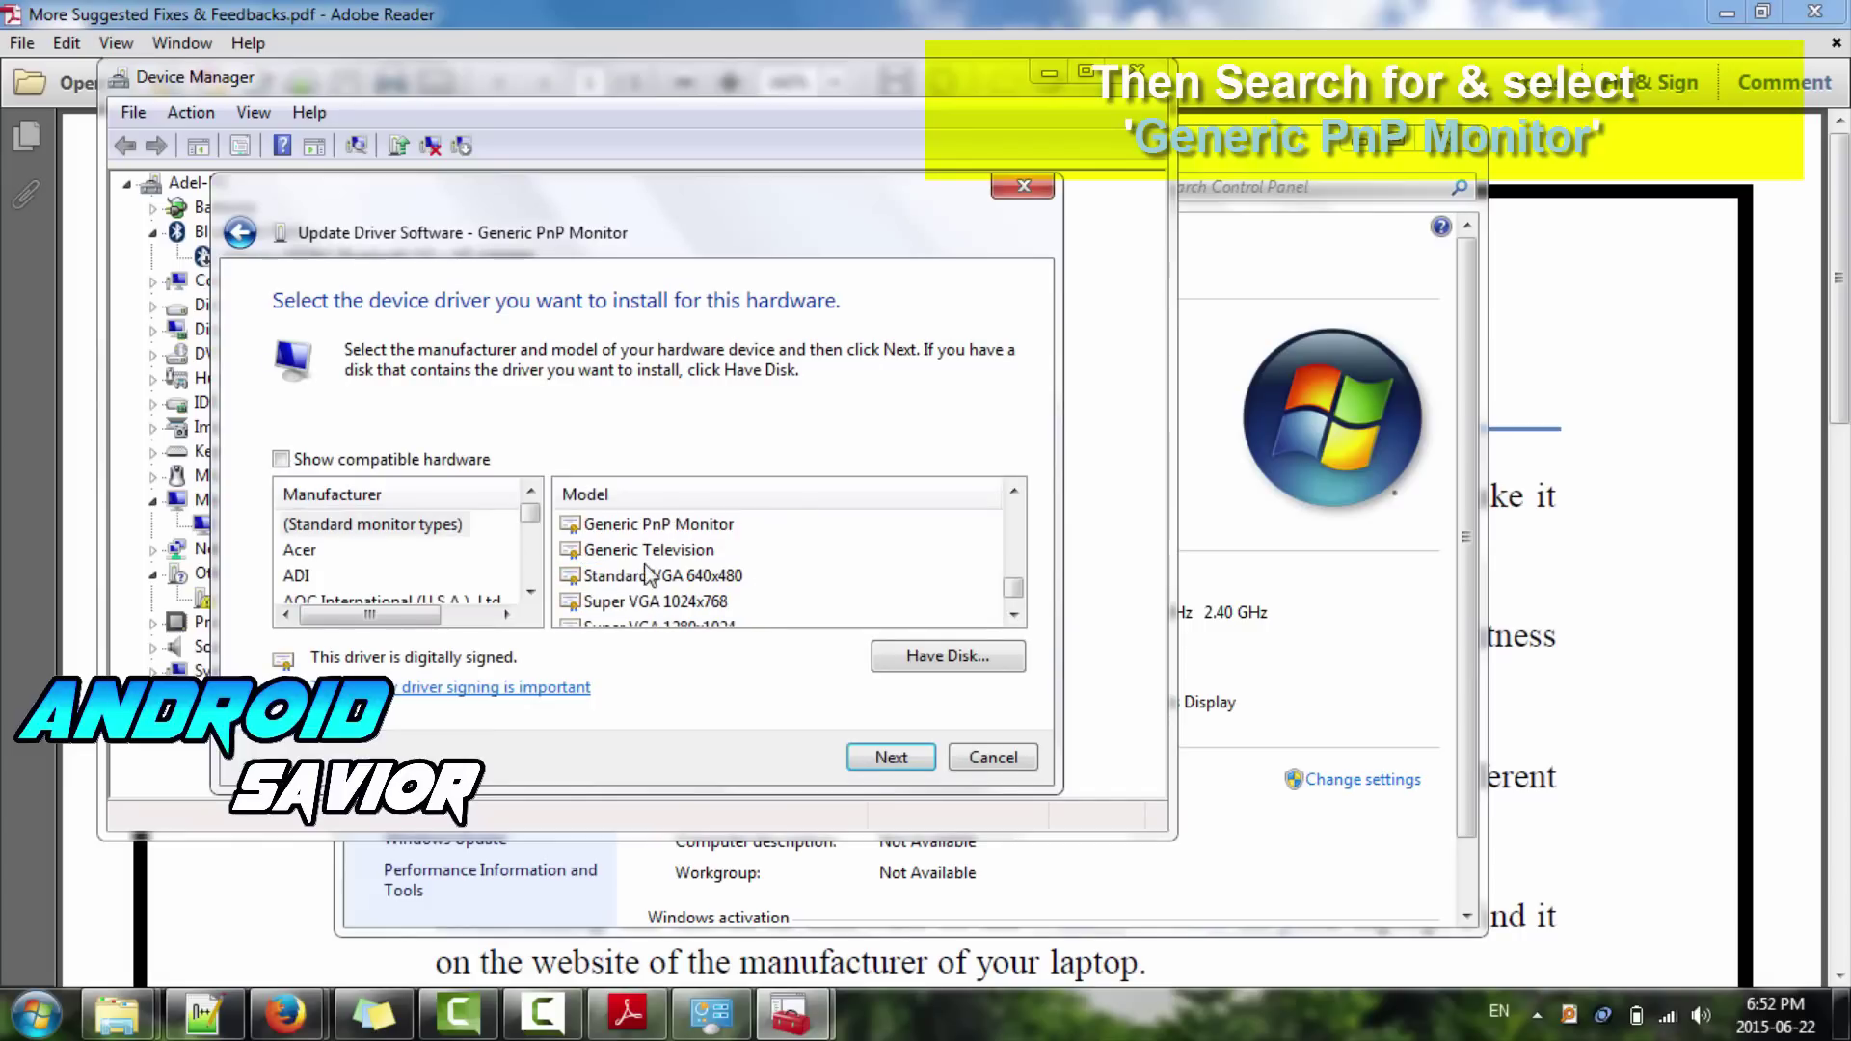
{"action": "left_click", "coordinate": [642, 530]}
{"action": "scroll", "coordinate": [978, 688], "scroll_direction": "up", "scroll_amount": 1}
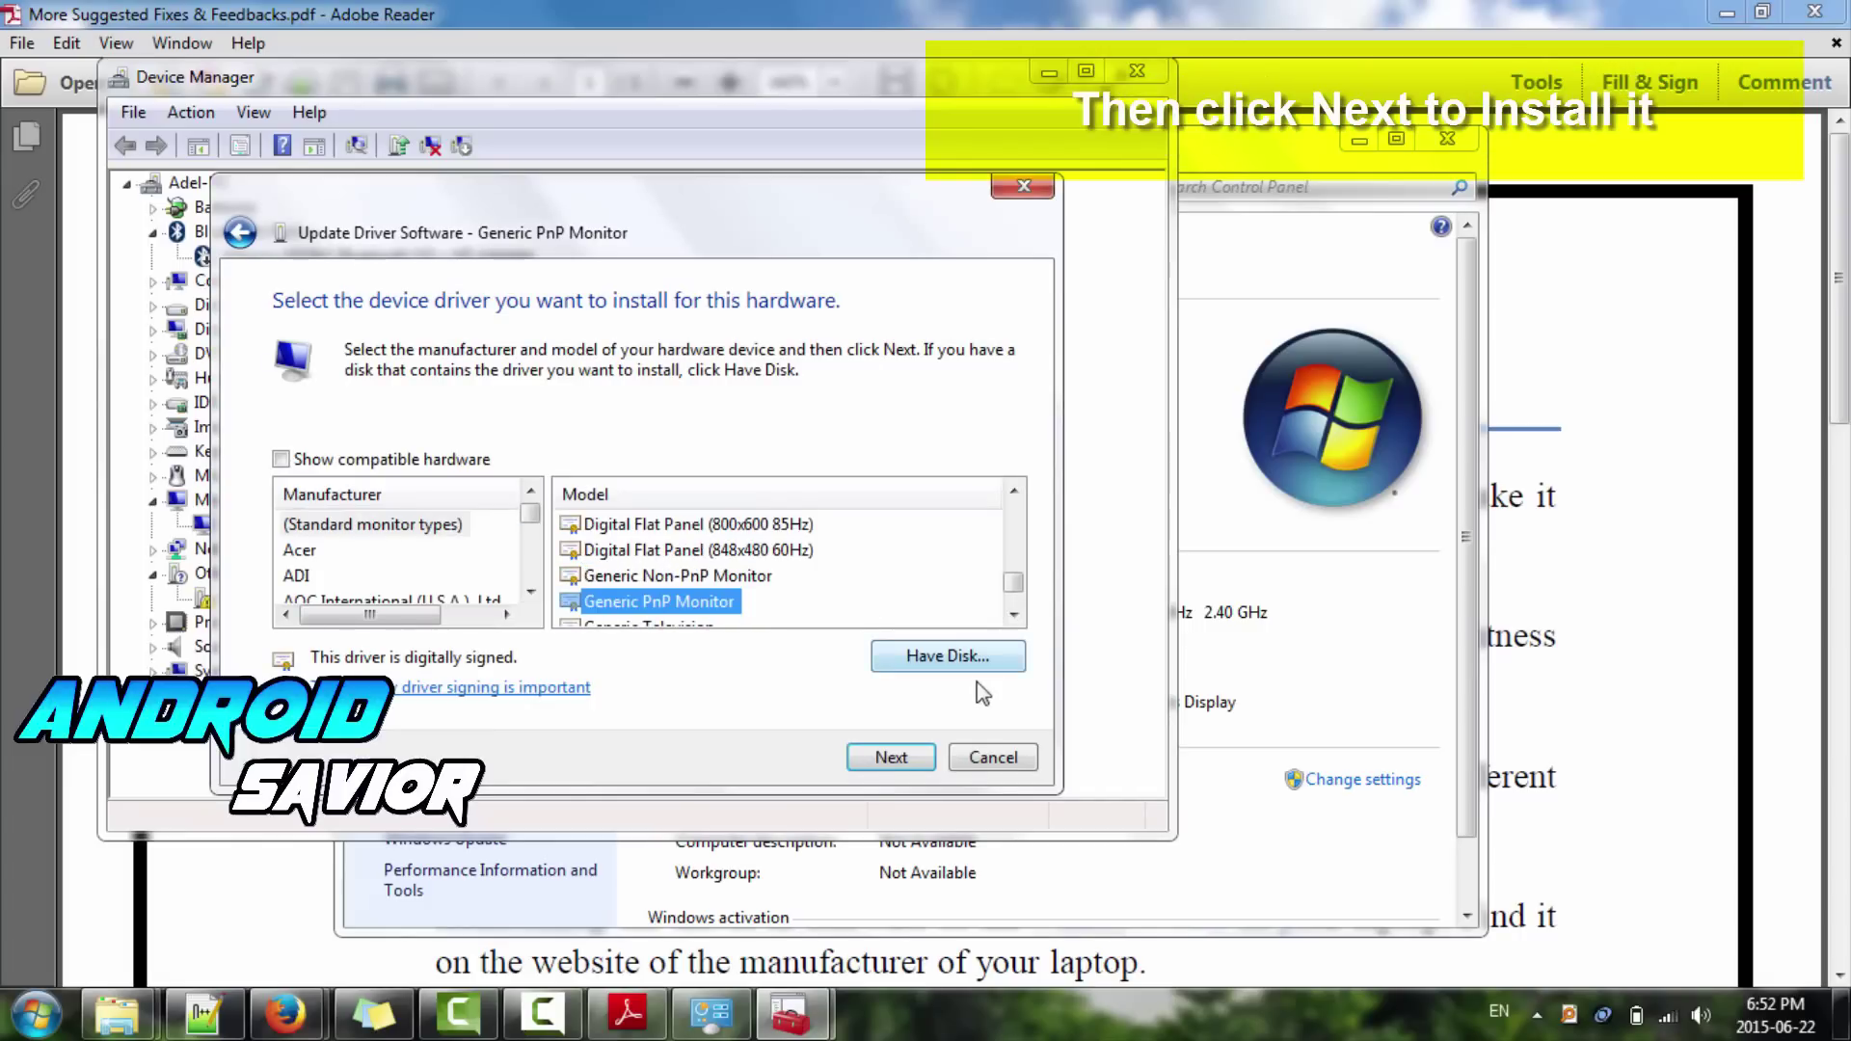
{"action": "left_click", "coordinate": [993, 758]}
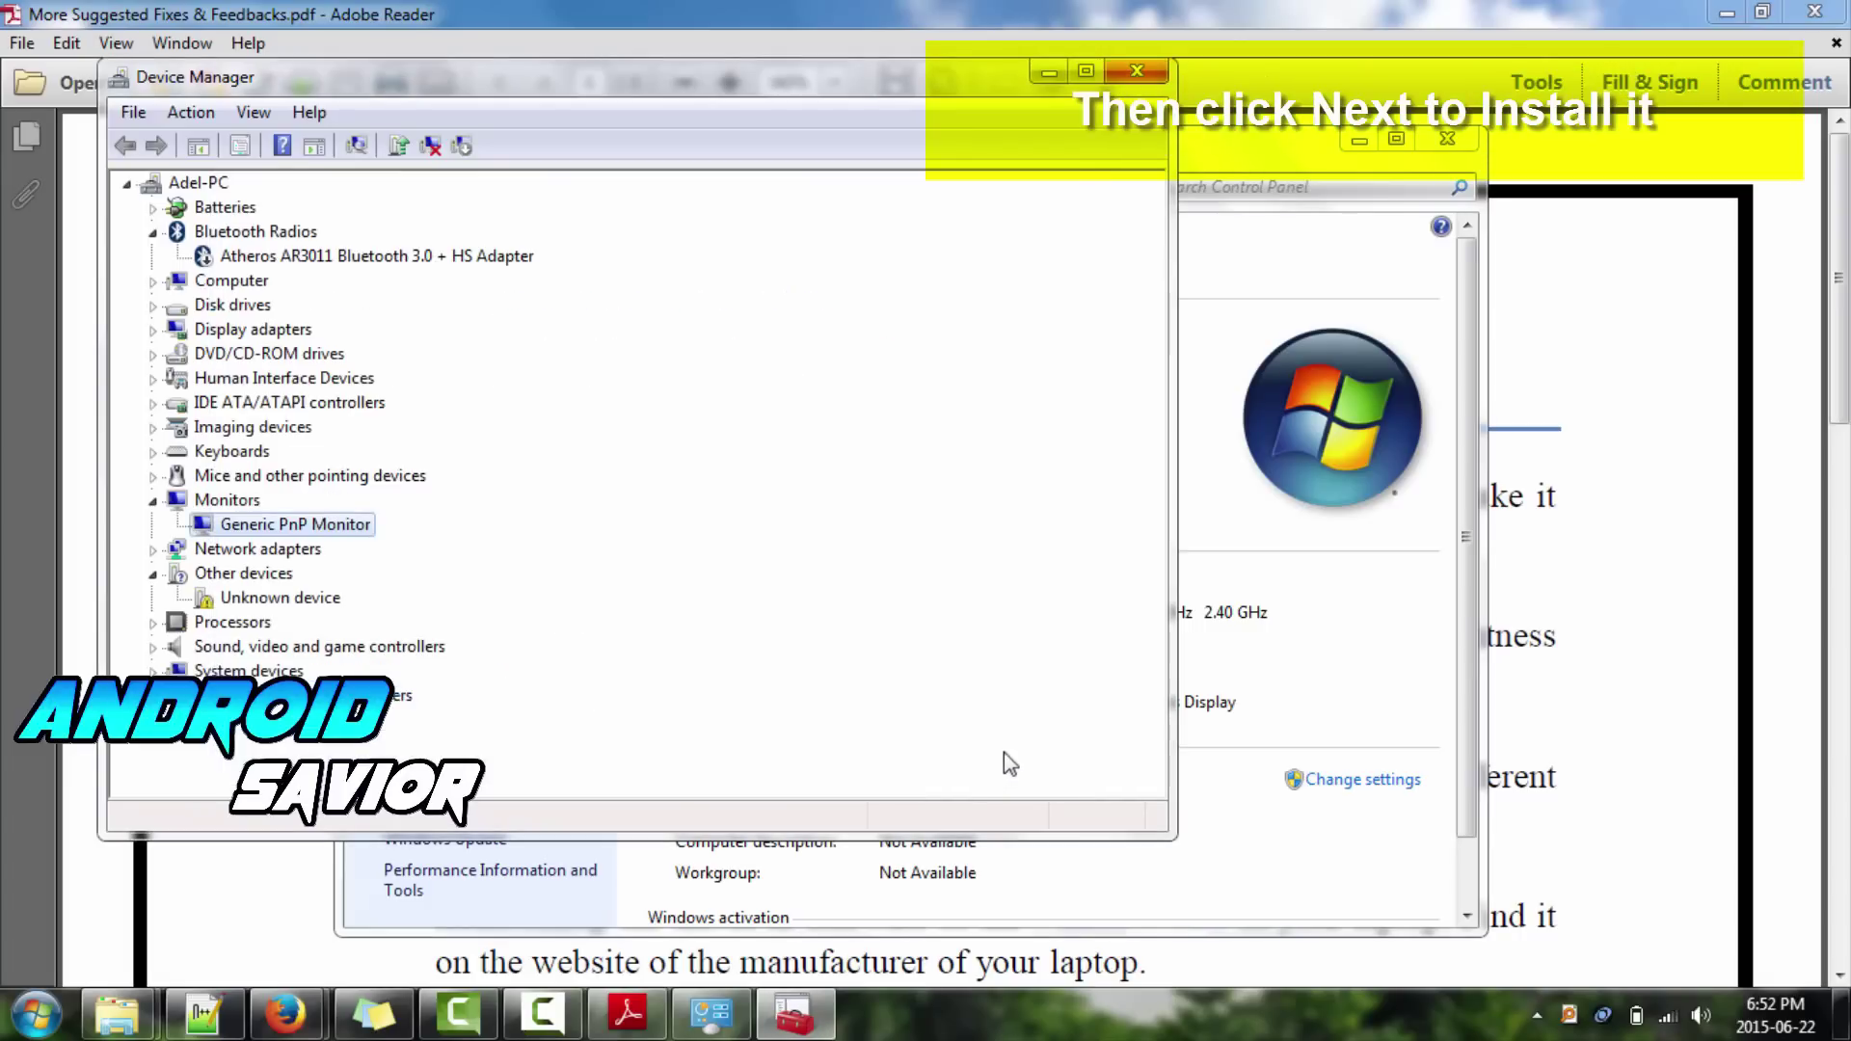
{"action": "left_click", "coordinate": [1123, 79]}
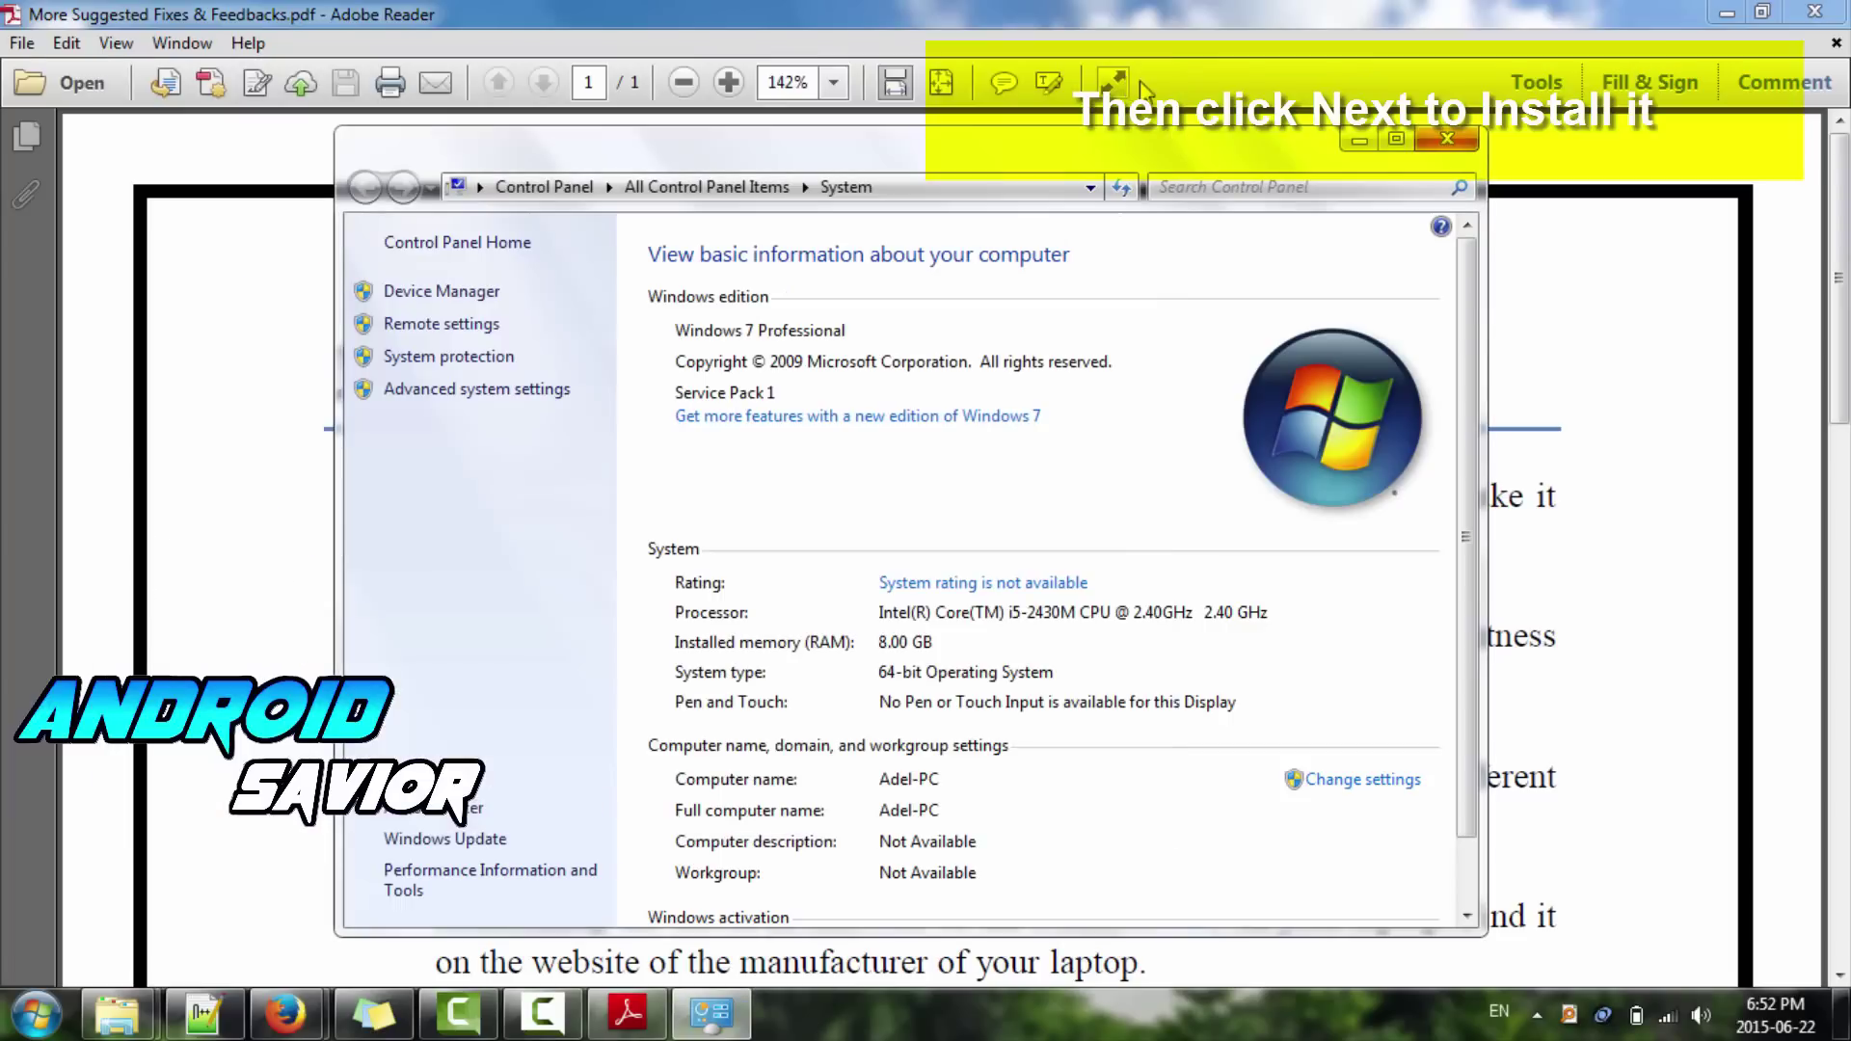
{"action": "left_click", "coordinate": [1446, 140]}
- Run dxdiag to check the laptop's system model in the DirectX Diagnostic Tool, and close it
{"action": "scroll", "coordinate": [774, 651], "scroll_direction": "down", "scroll_amount": 5}
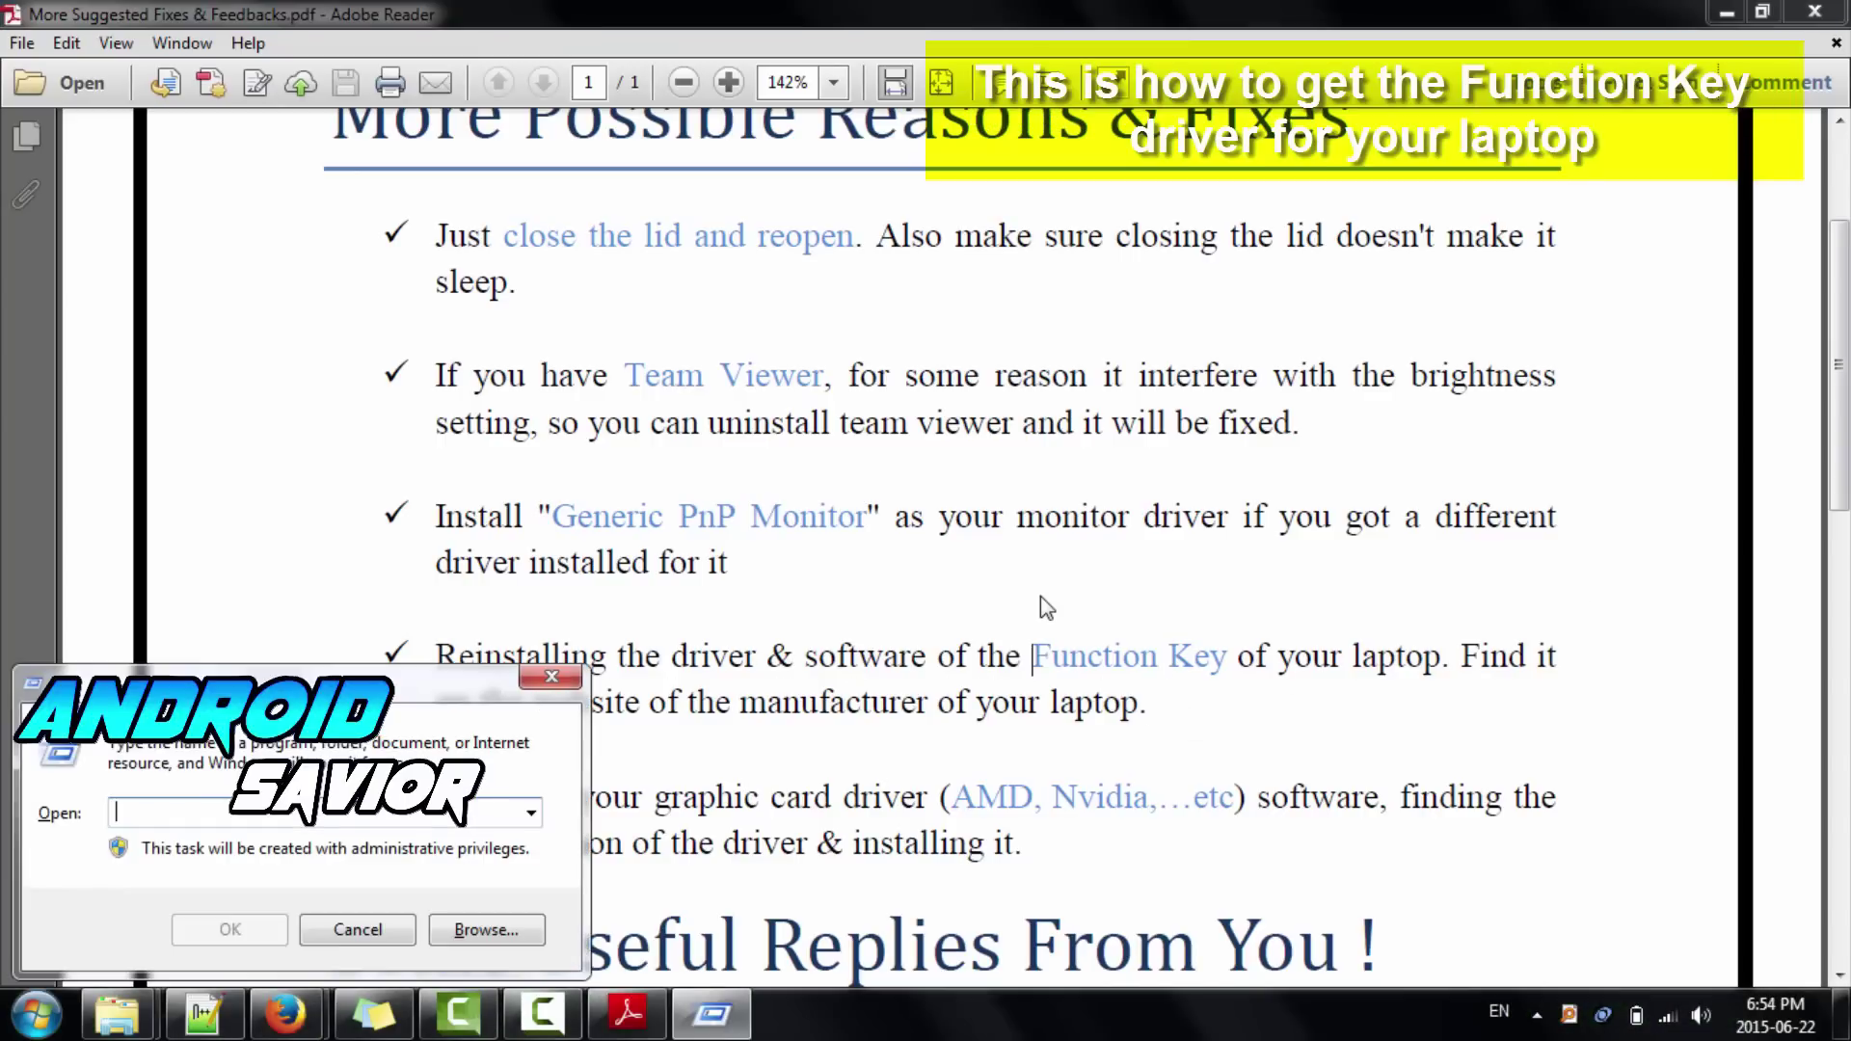
{"action": "type", "text": "dxdiag"}
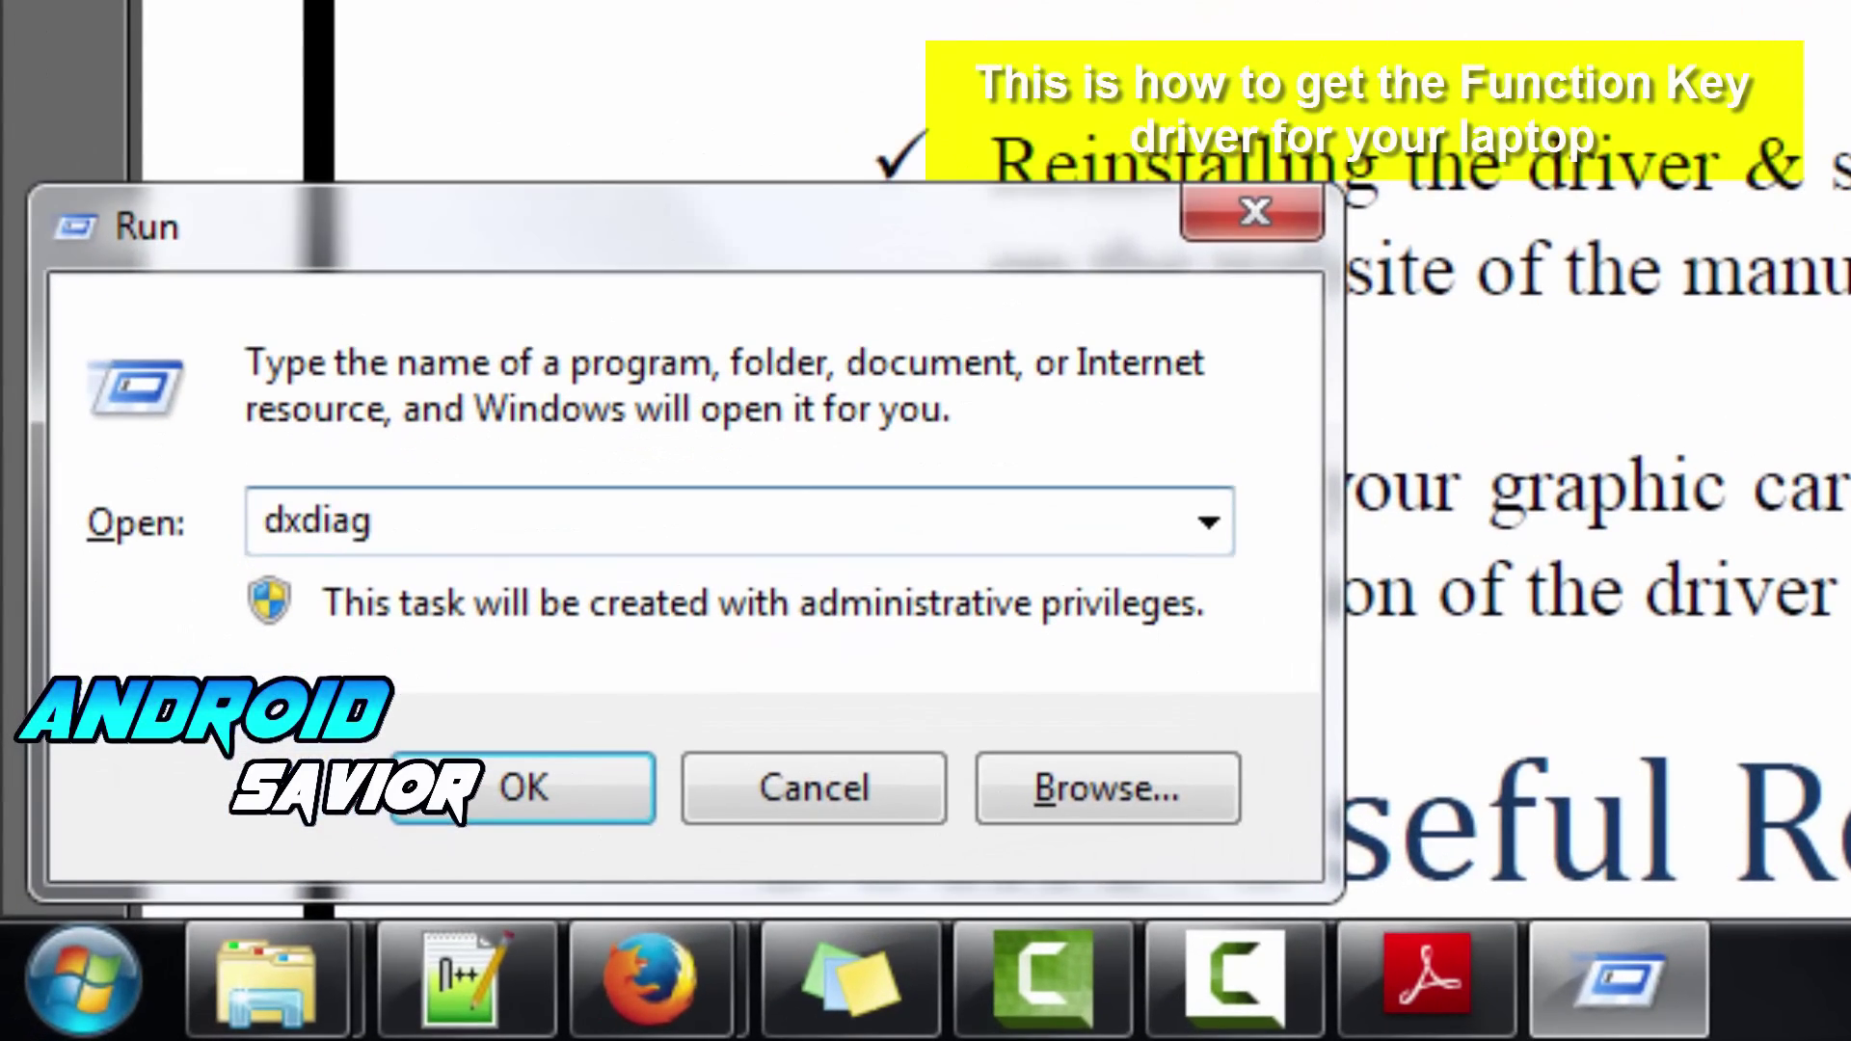
{"action": "key", "text": "Return"}
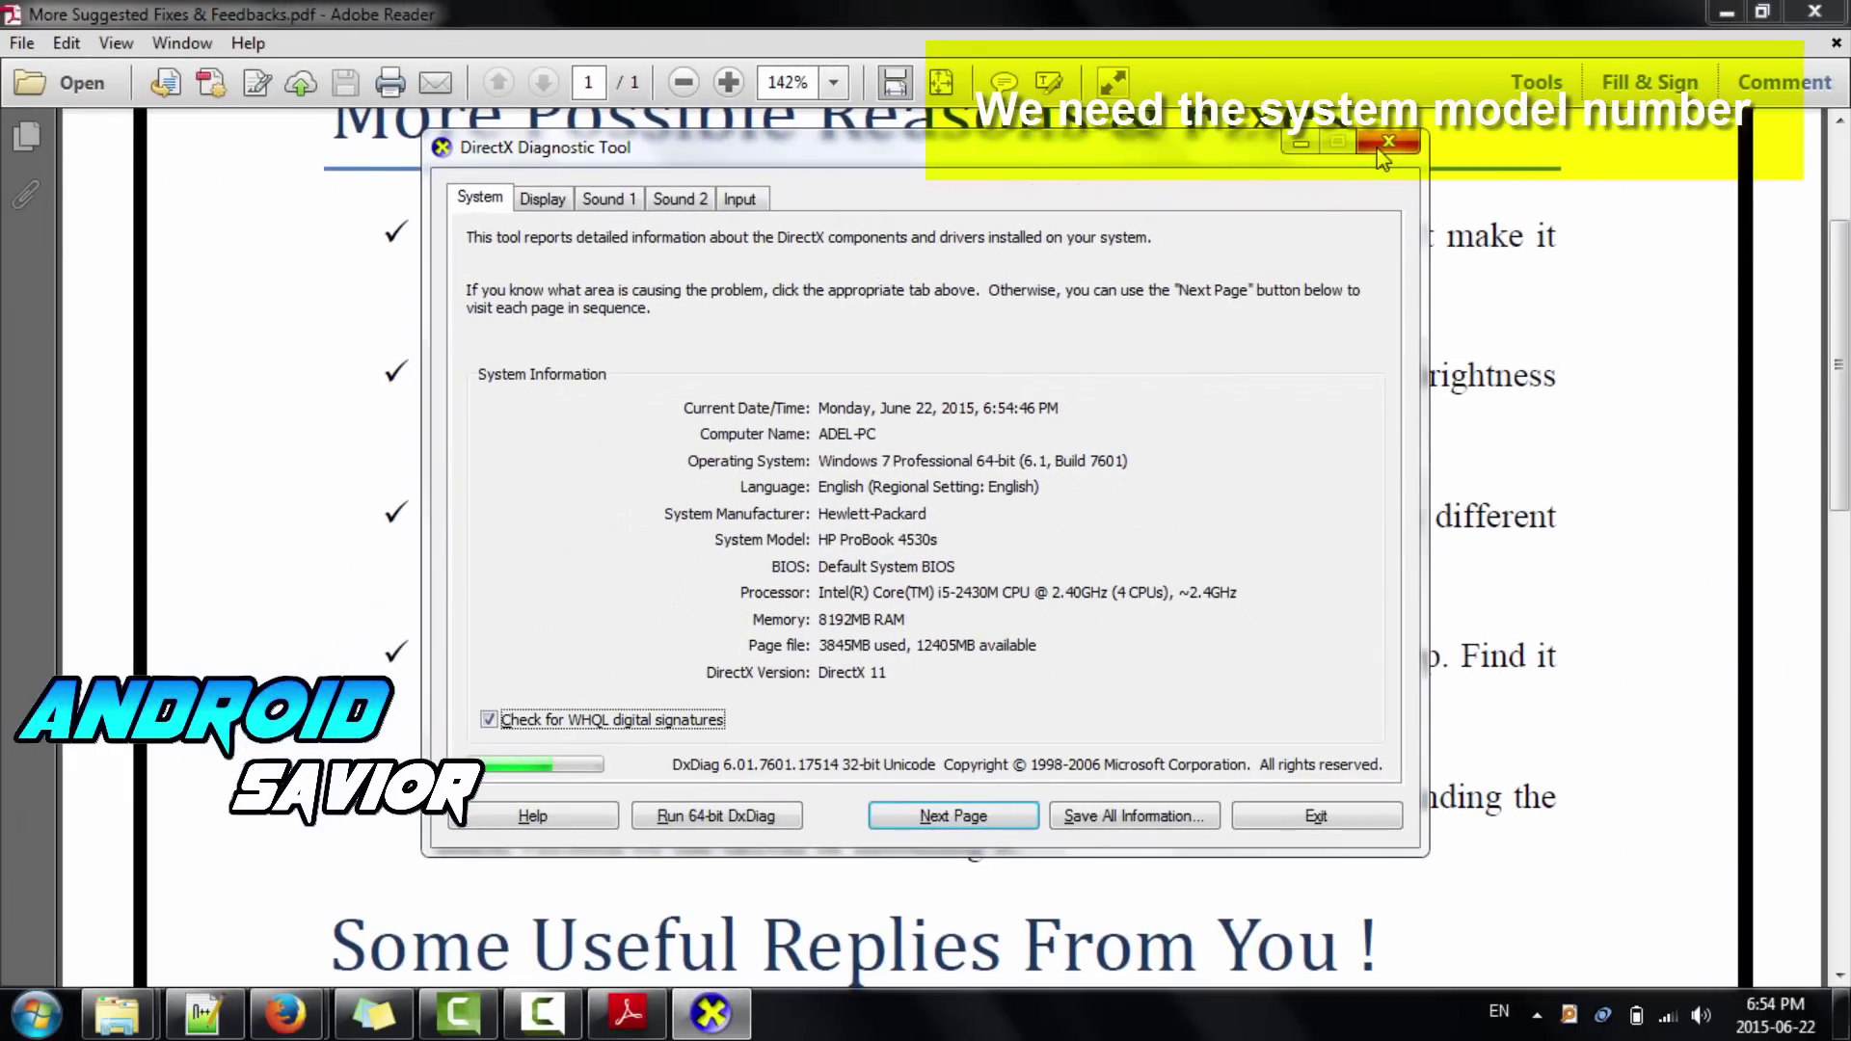
{"action": "left_click", "coordinate": [1382, 157]}
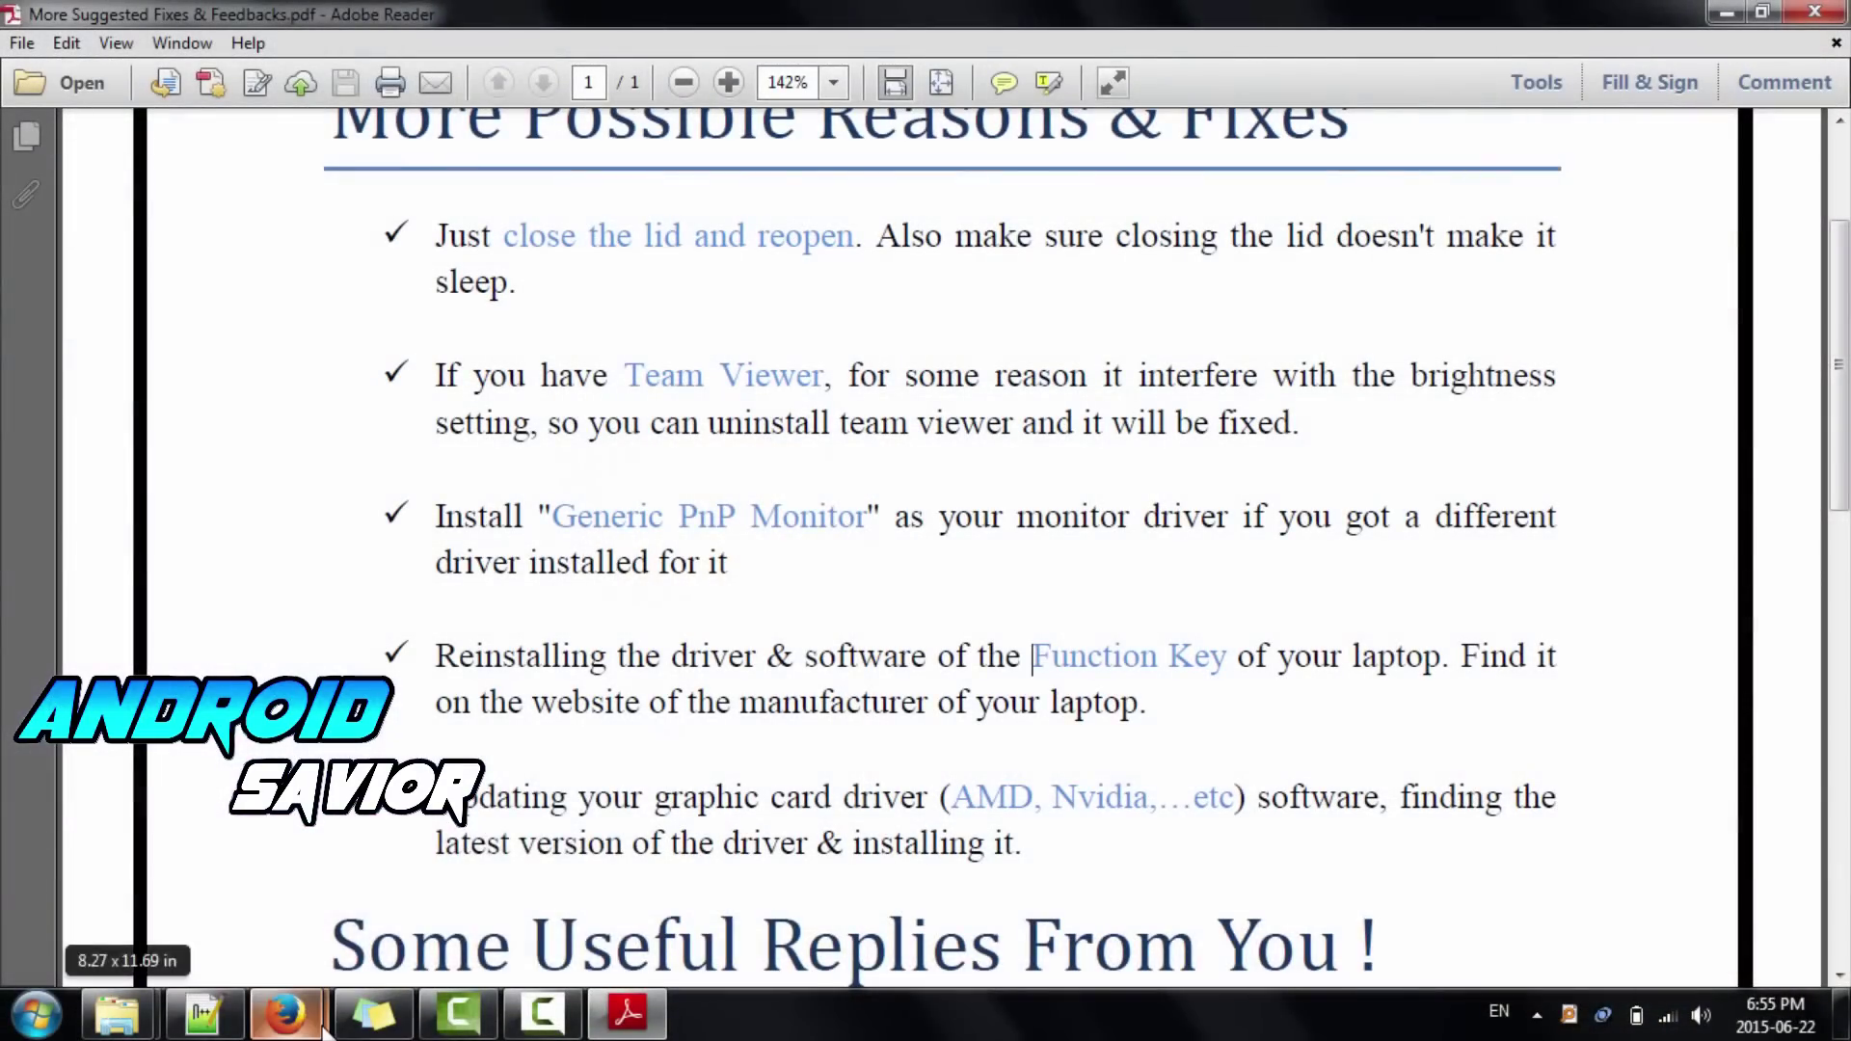
- Switch to Firefox, search Google for "hp probook 4530s drivers", and open HP's Drivers & Software page for the notebook
{"action": "mouse_move", "coordinate": [324, 1029]}
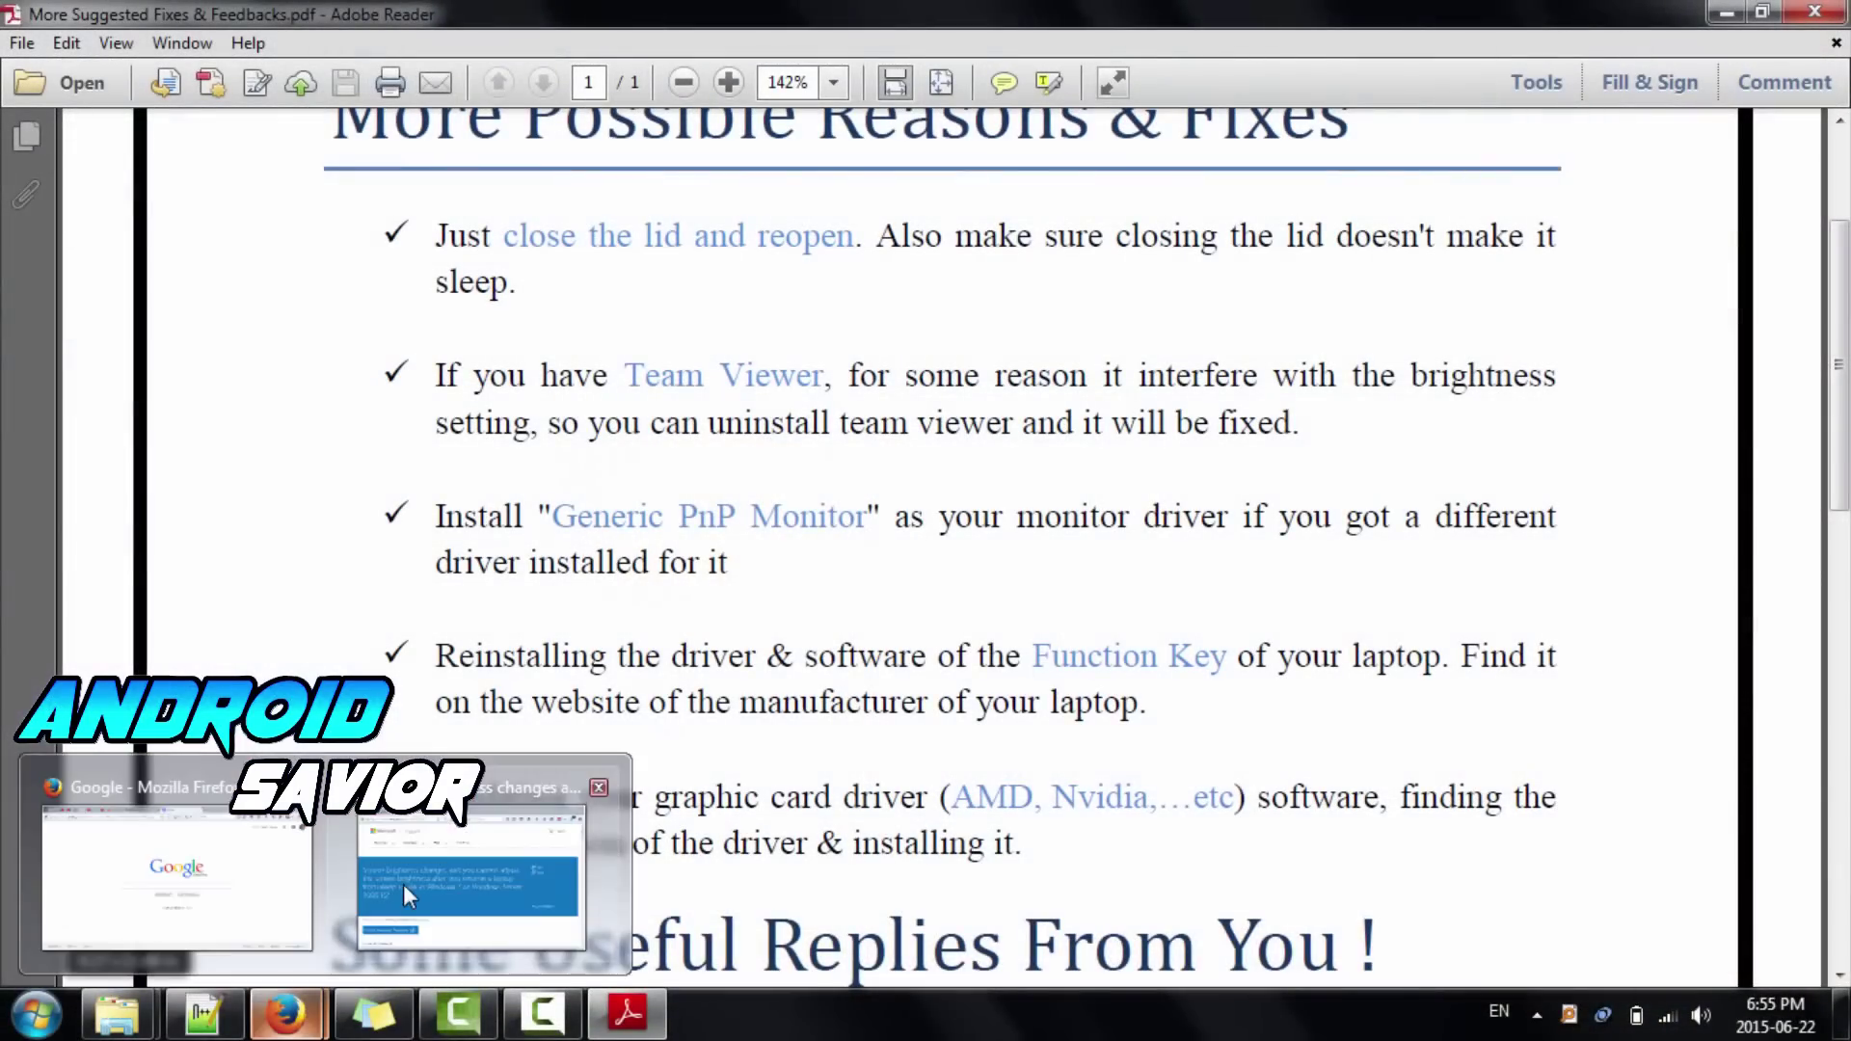
{"action": "left_click", "coordinate": [403, 883]}
{"action": "key", "text": "ctrl+v"}
{"action": "key", "text": "Return"}
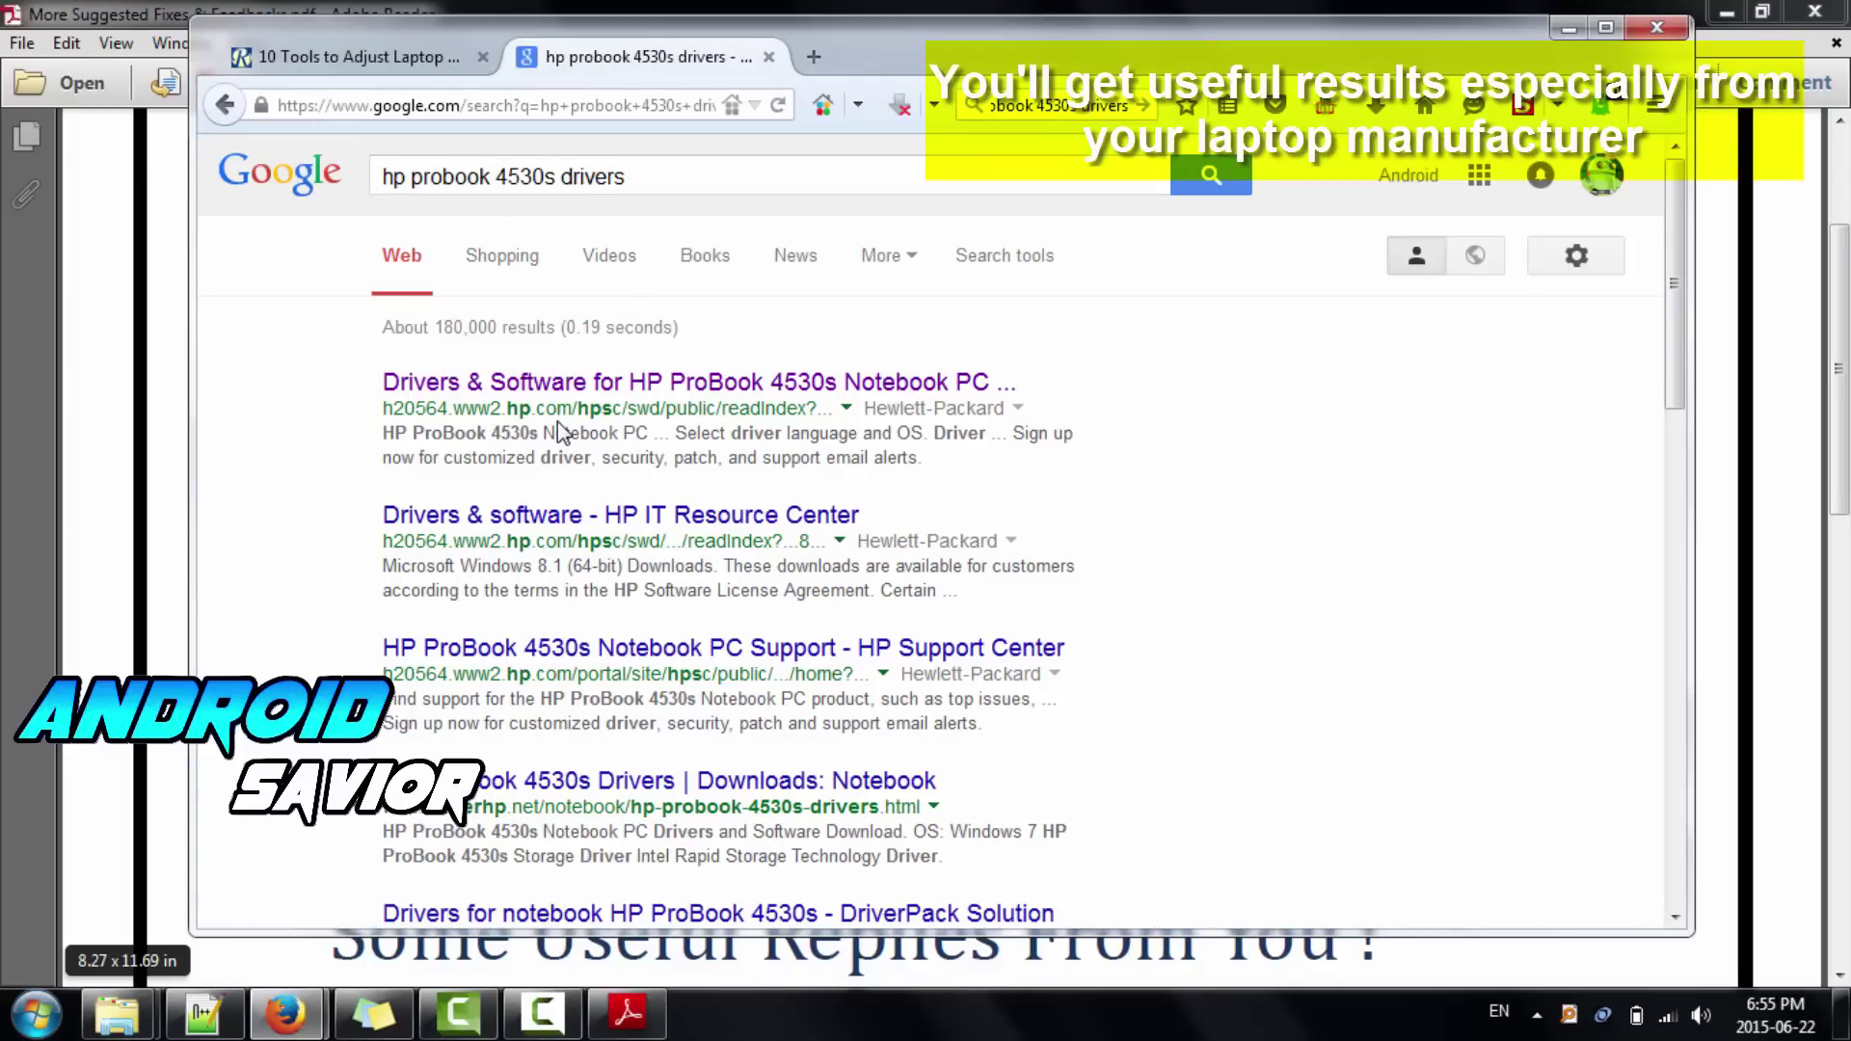
{"action": "left_click", "coordinate": [633, 383]}
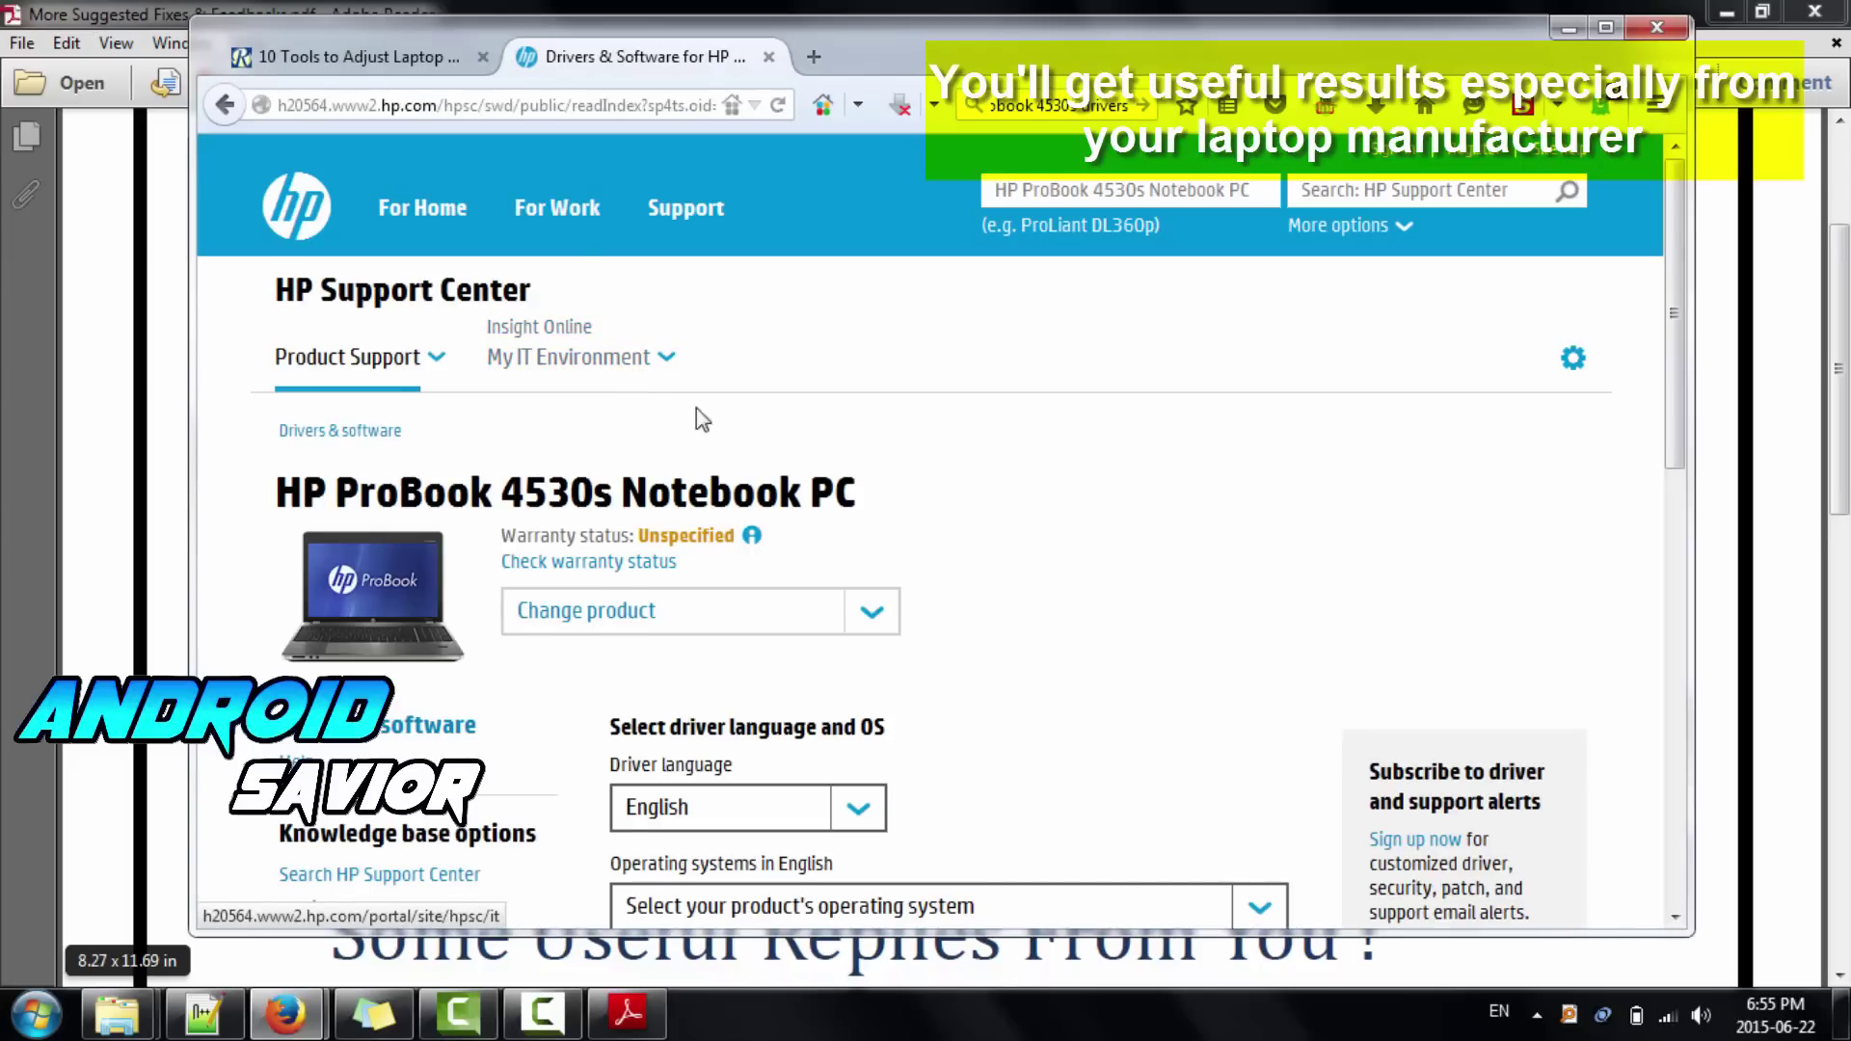
- Choose Microsoft Windows 7 Professional (64-bit) as the operating system for the HP ProBook 4530s driver downloads
{"action": "scroll", "coordinate": [974, 648], "scroll_direction": "down", "scroll_amount": 3}
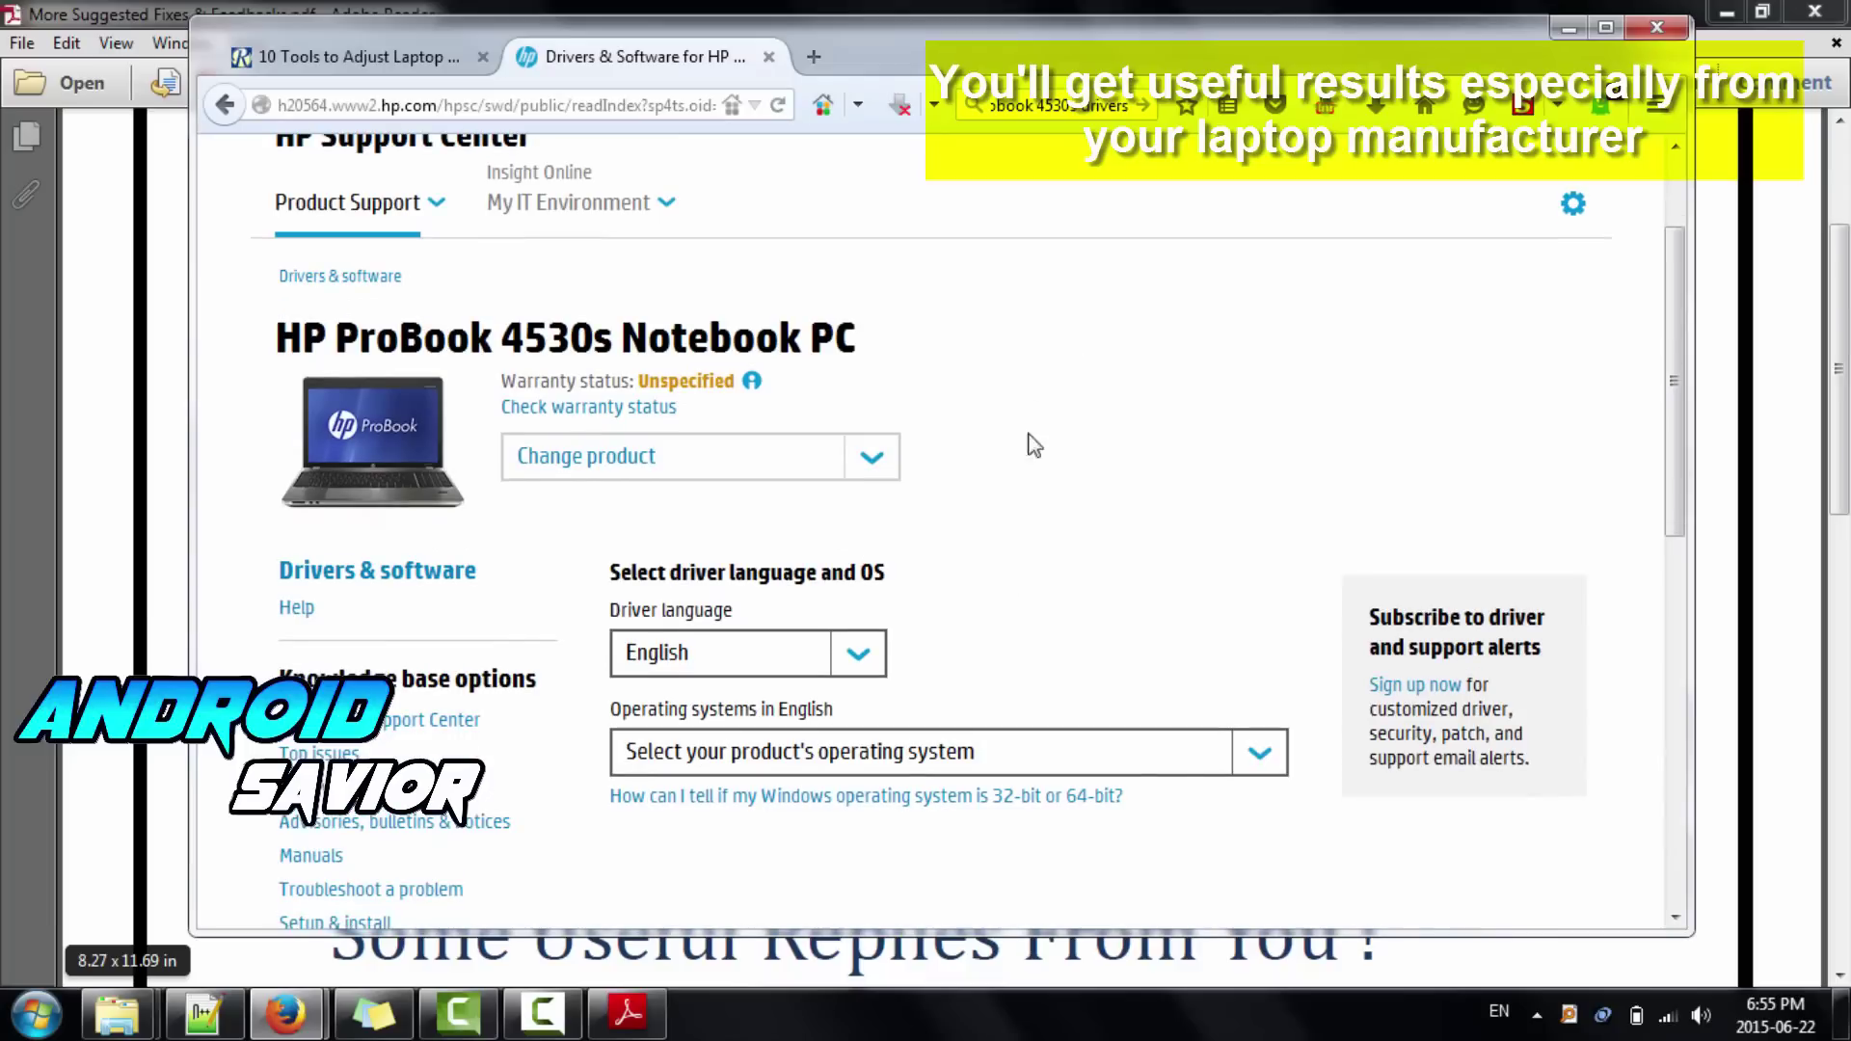
{"action": "left_click", "coordinate": [957, 757]}
{"action": "scroll", "coordinate": [959, 675], "scroll_direction": "down", "scroll_amount": 2}
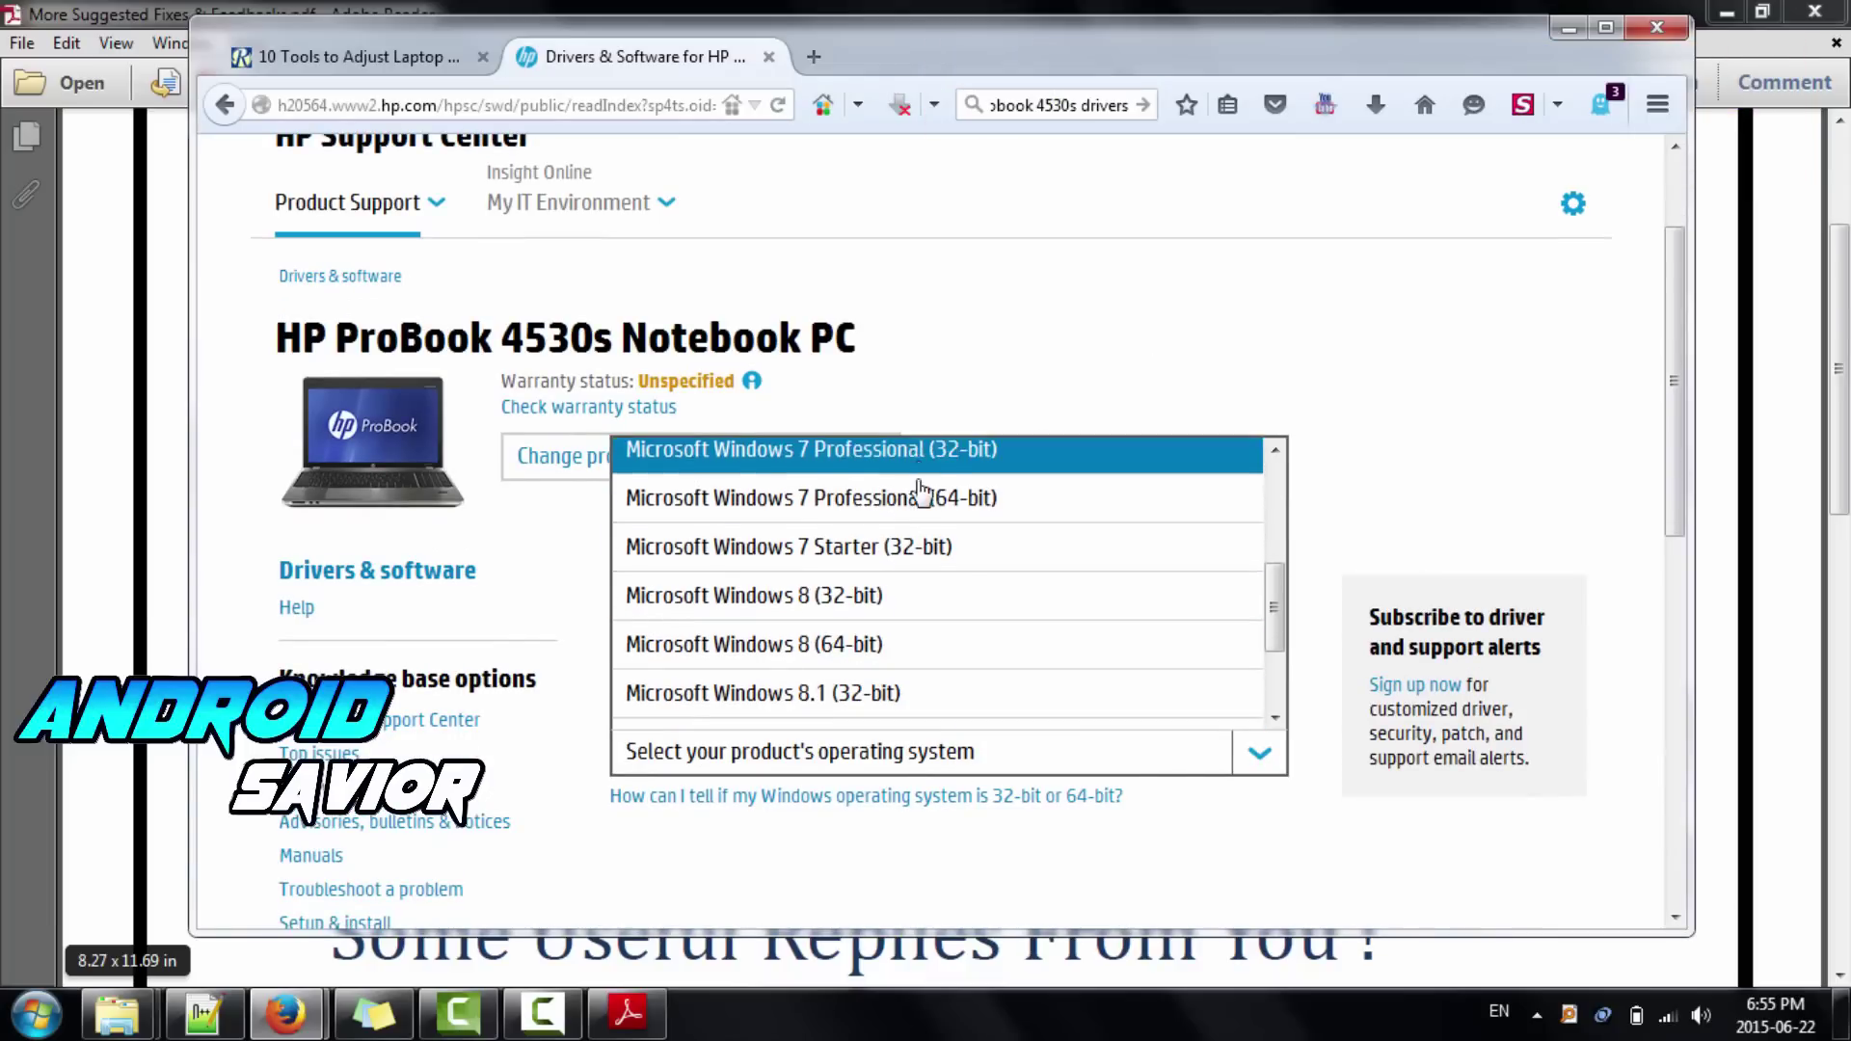
{"action": "left_click", "coordinate": [921, 497]}
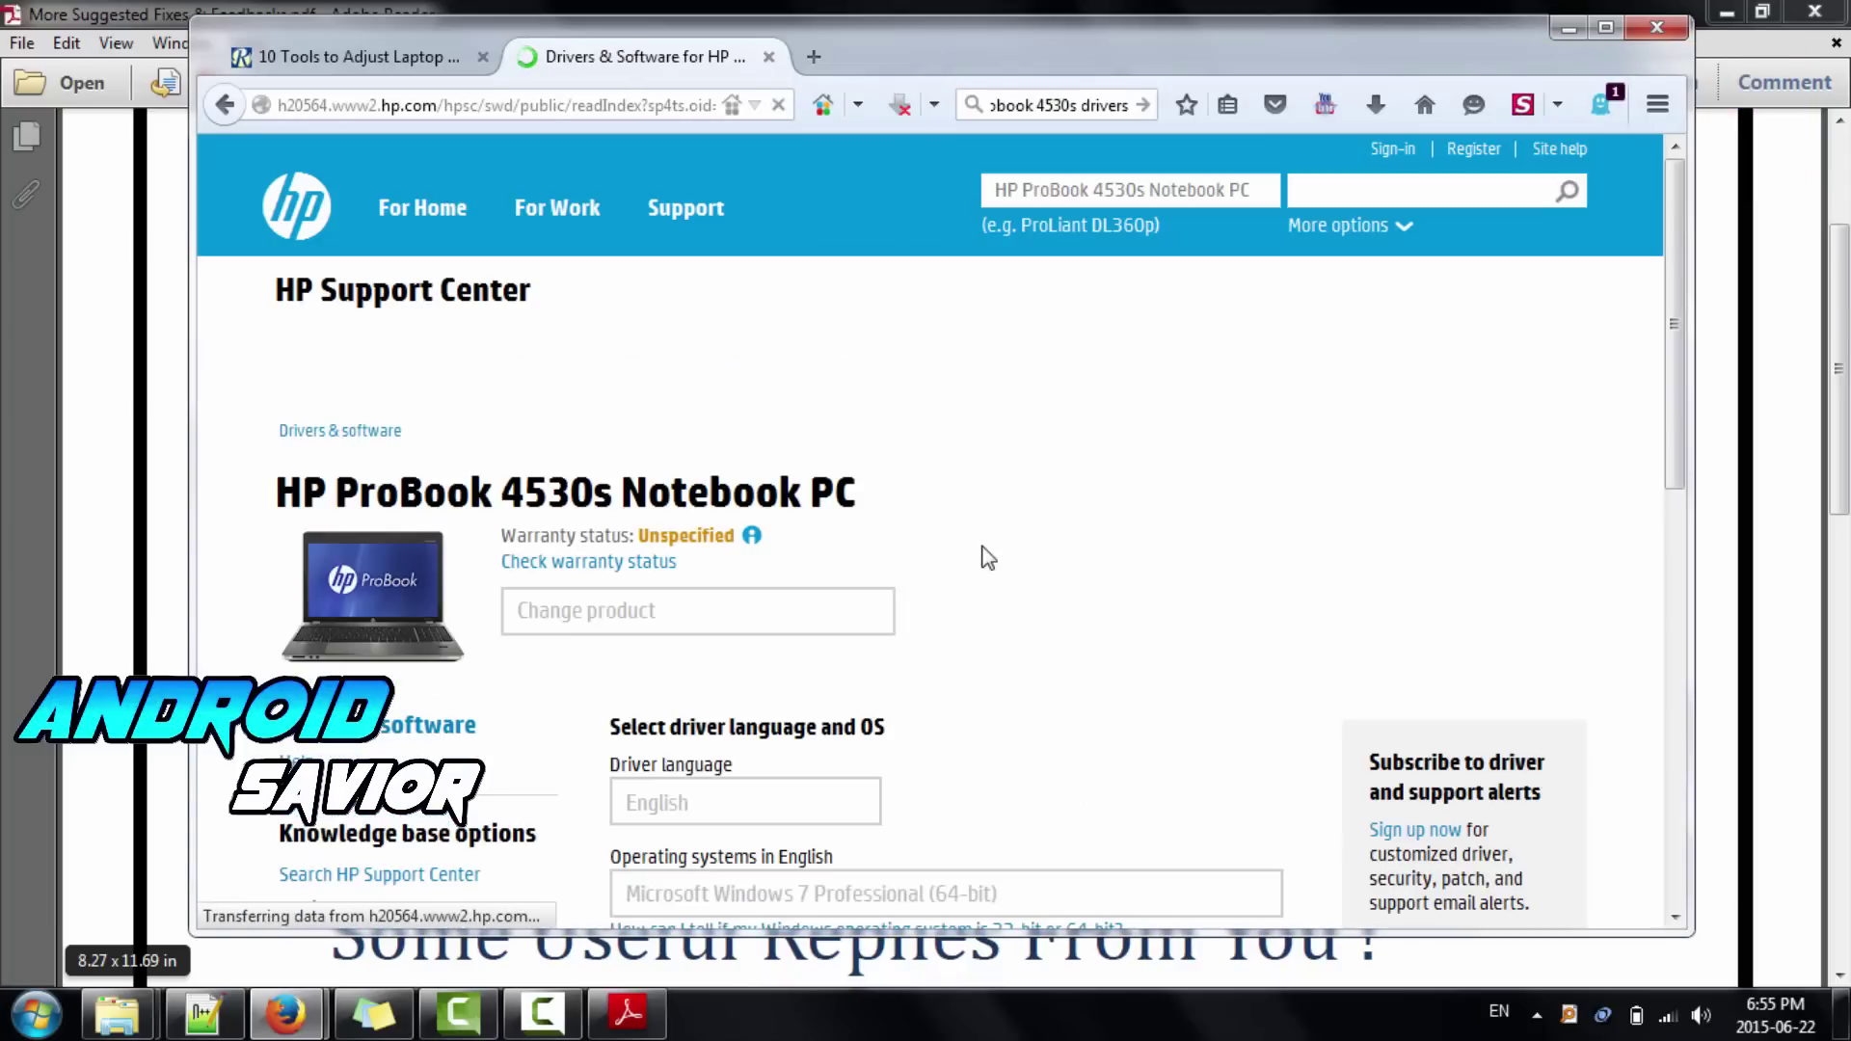
- Expand the Driver - Keyboard, Mouse and Input Devices category and look through its downloads for the function key driver
{"action": "scroll", "coordinate": [988, 557], "scroll_direction": "down", "scroll_amount": 8}
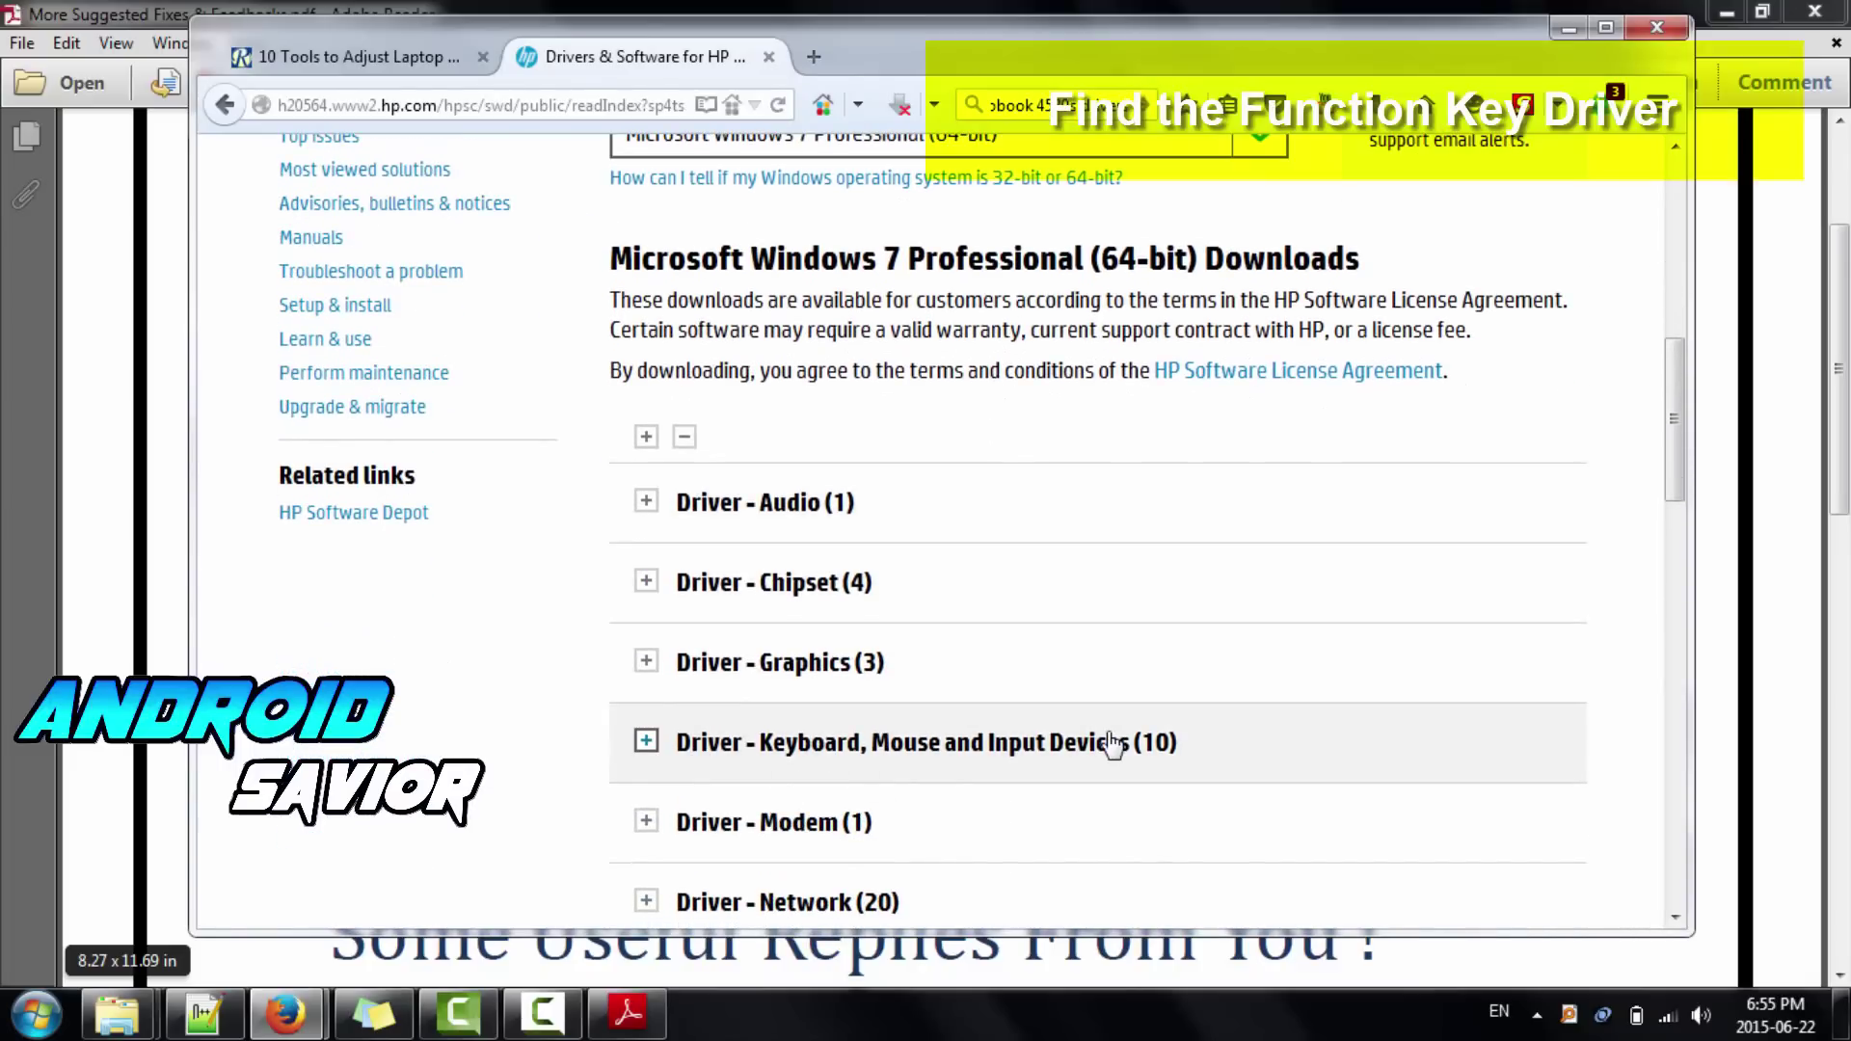
{"action": "left_click", "coordinate": [647, 742]}
{"action": "scroll", "coordinate": [660, 752], "scroll_direction": "down", "scroll_amount": 1}
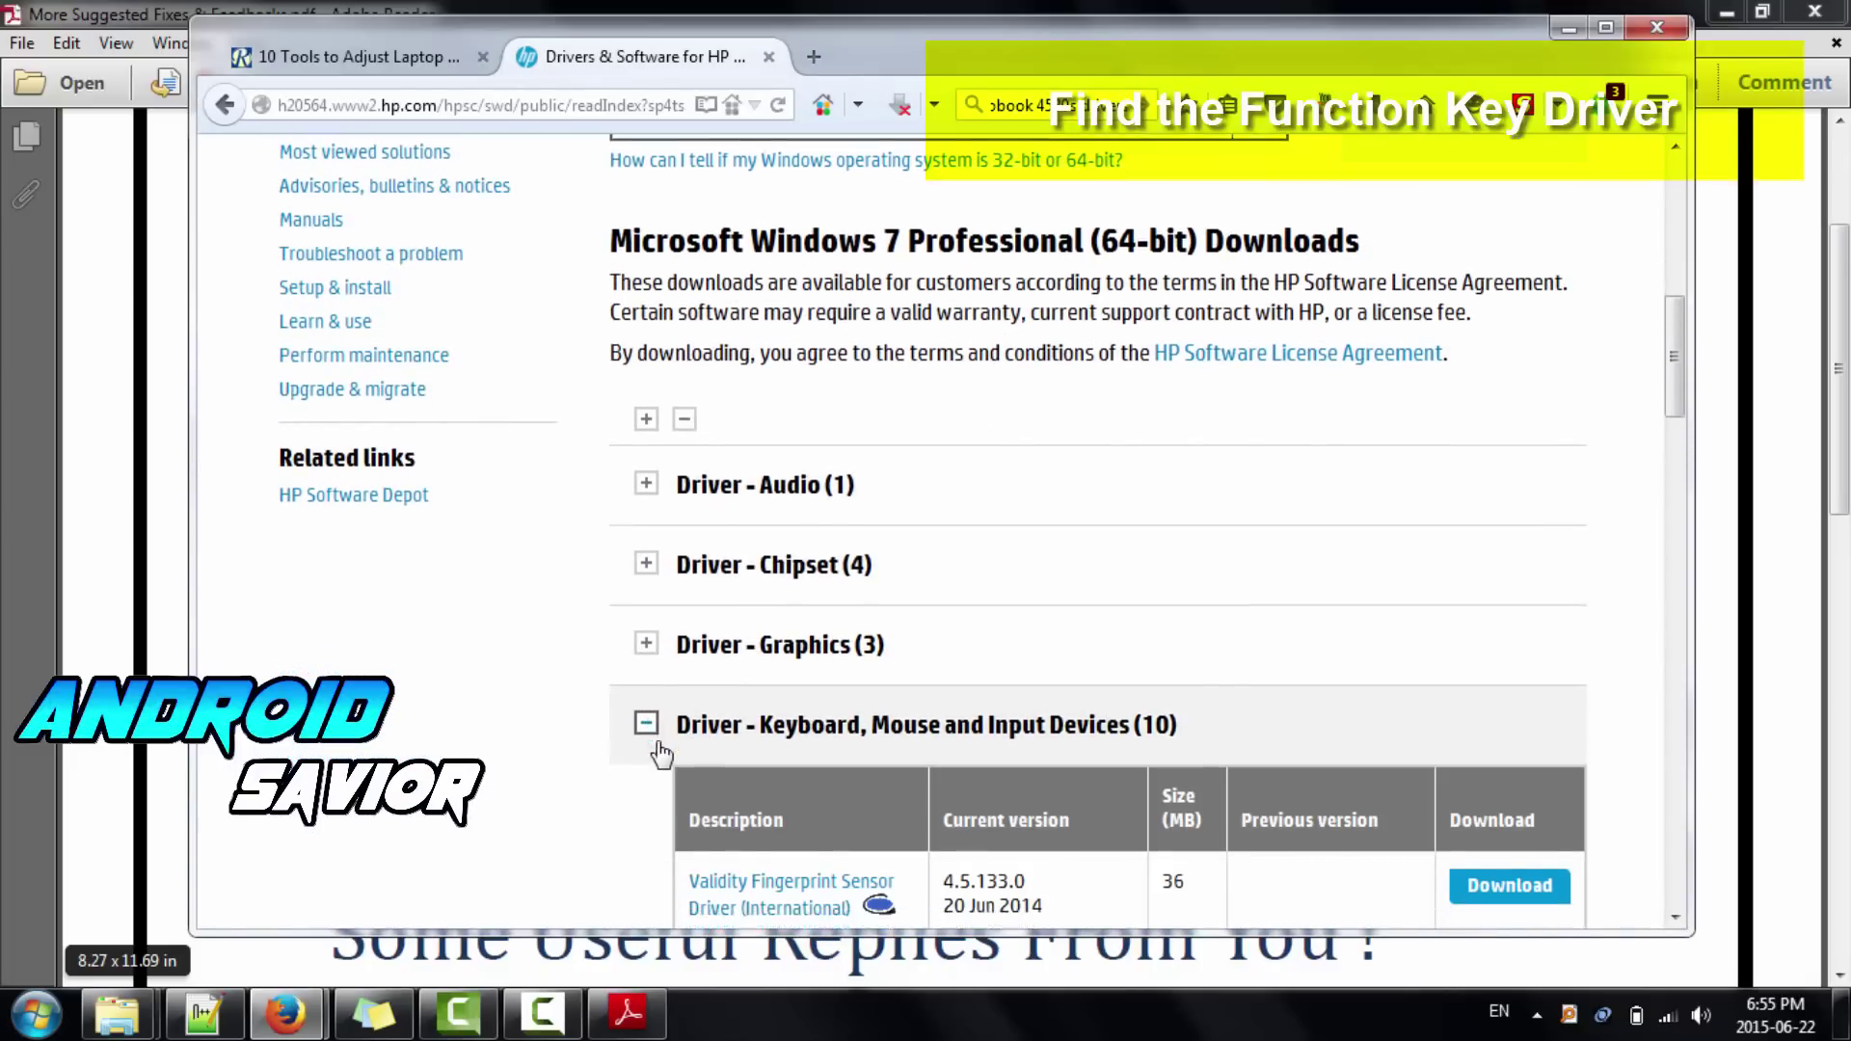
{"action": "scroll", "coordinate": [662, 752], "scroll_direction": "down", "scroll_amount": 6}
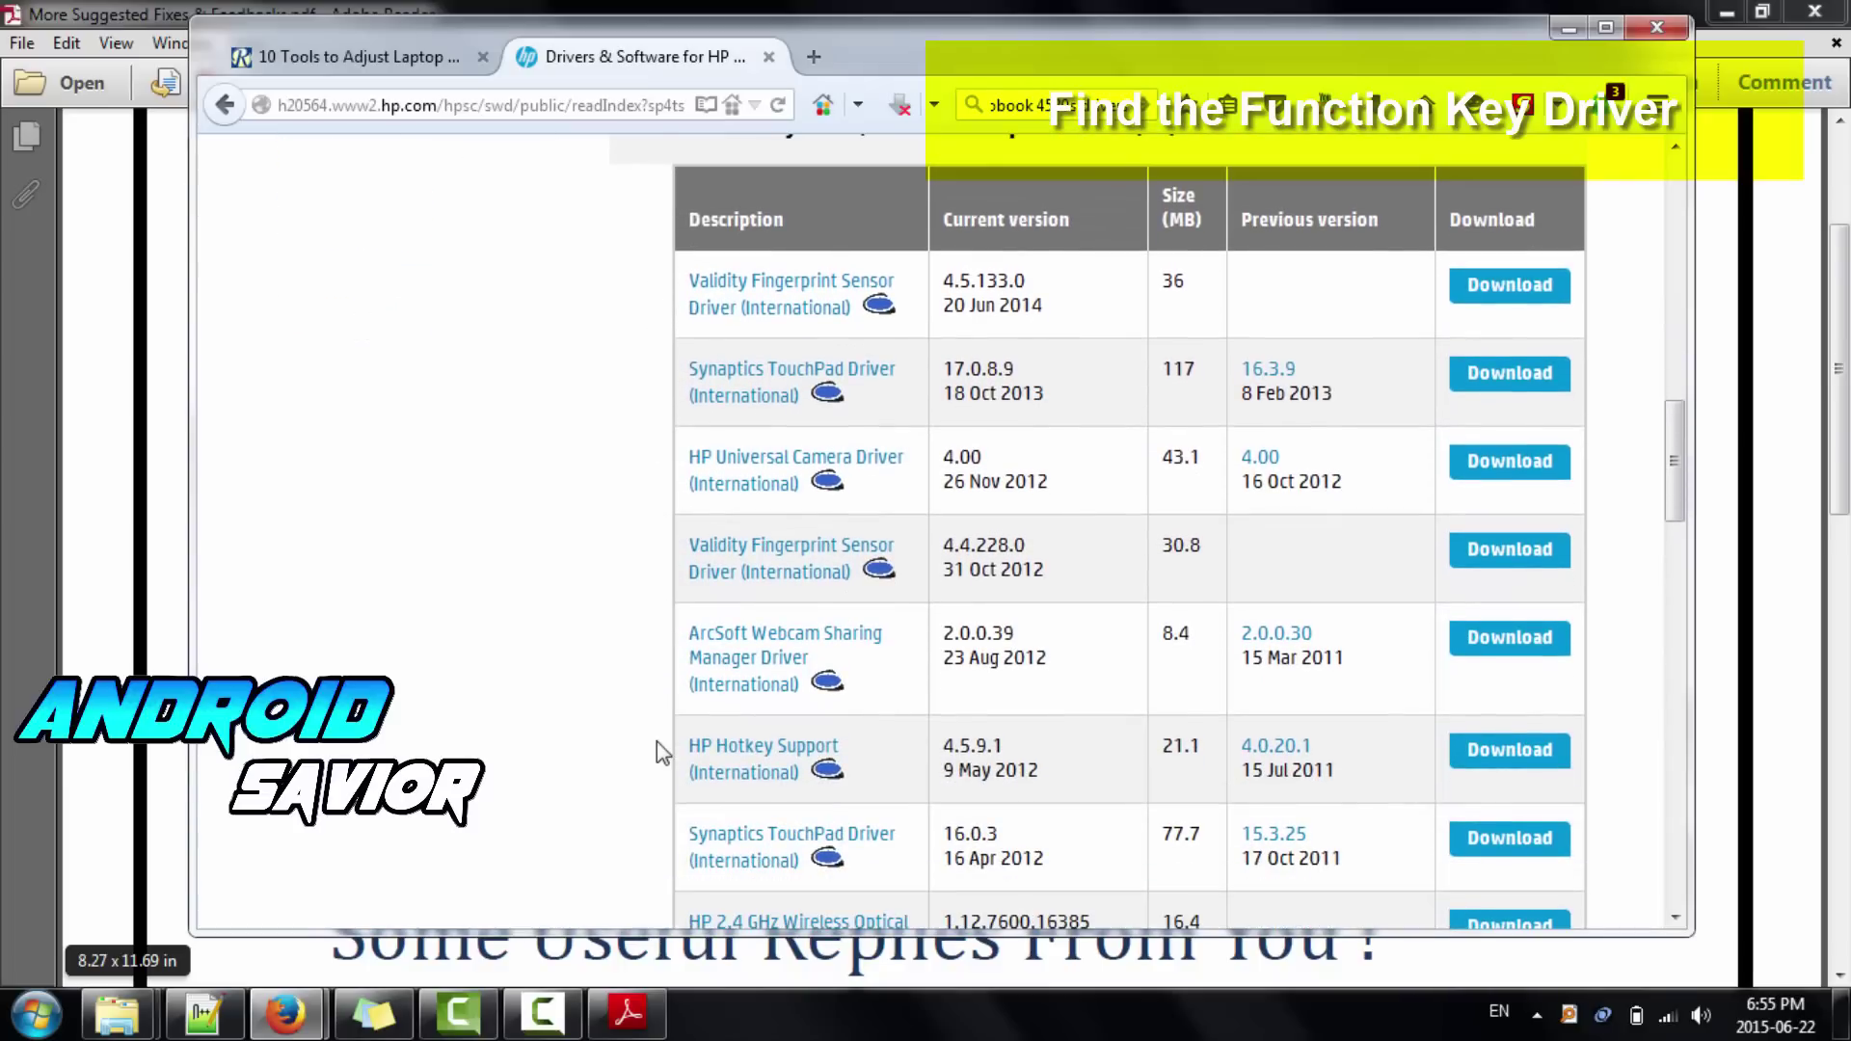